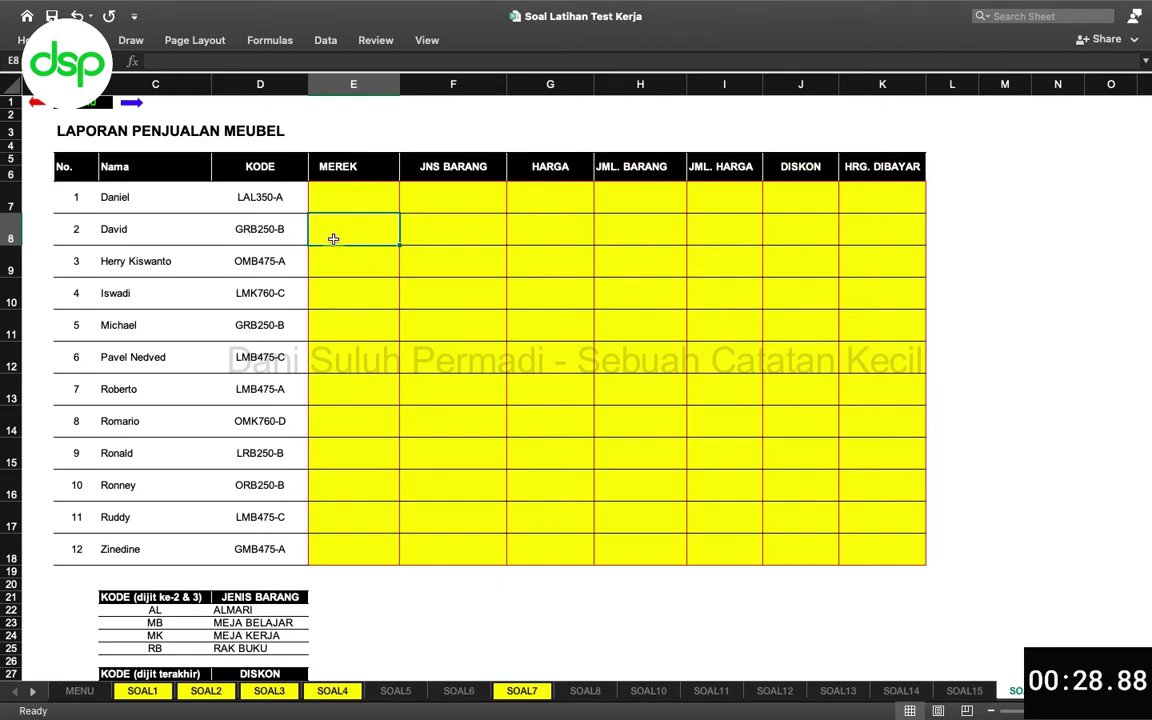
Step: Examine the furniture sales report's empty columns and the JENIS BARANG and DISKON code tables beneath it
scroll(355, 290, "down", 5)
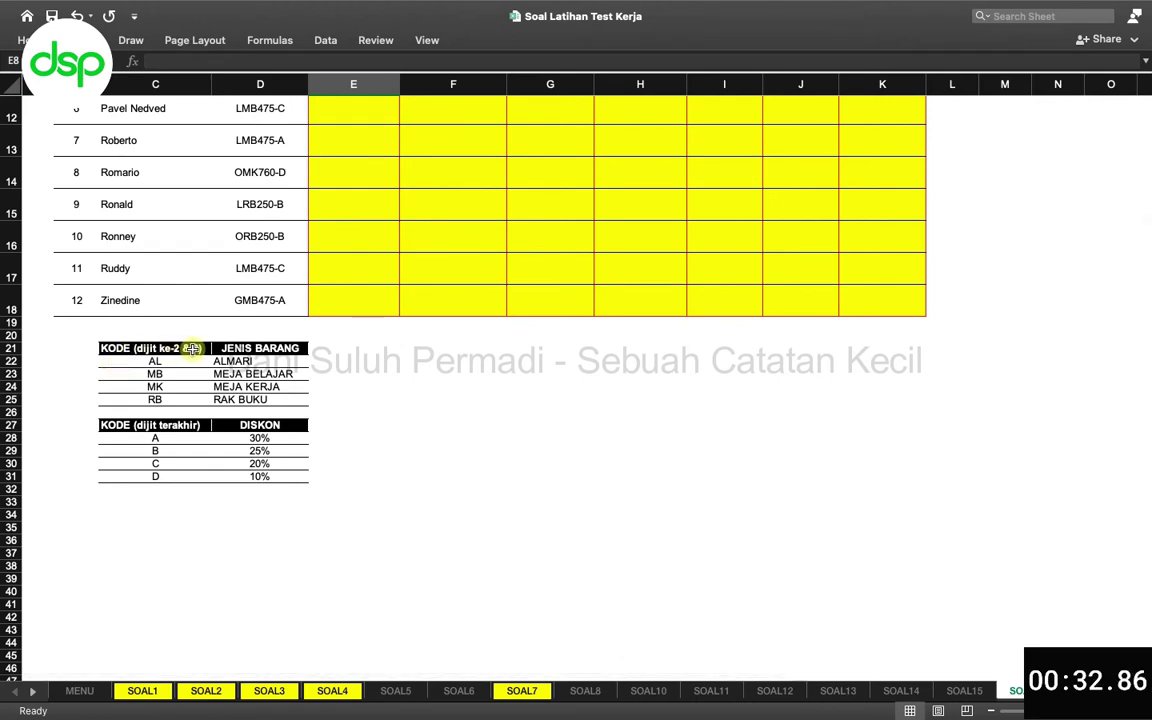
scroll(120, 368, "down", 1)
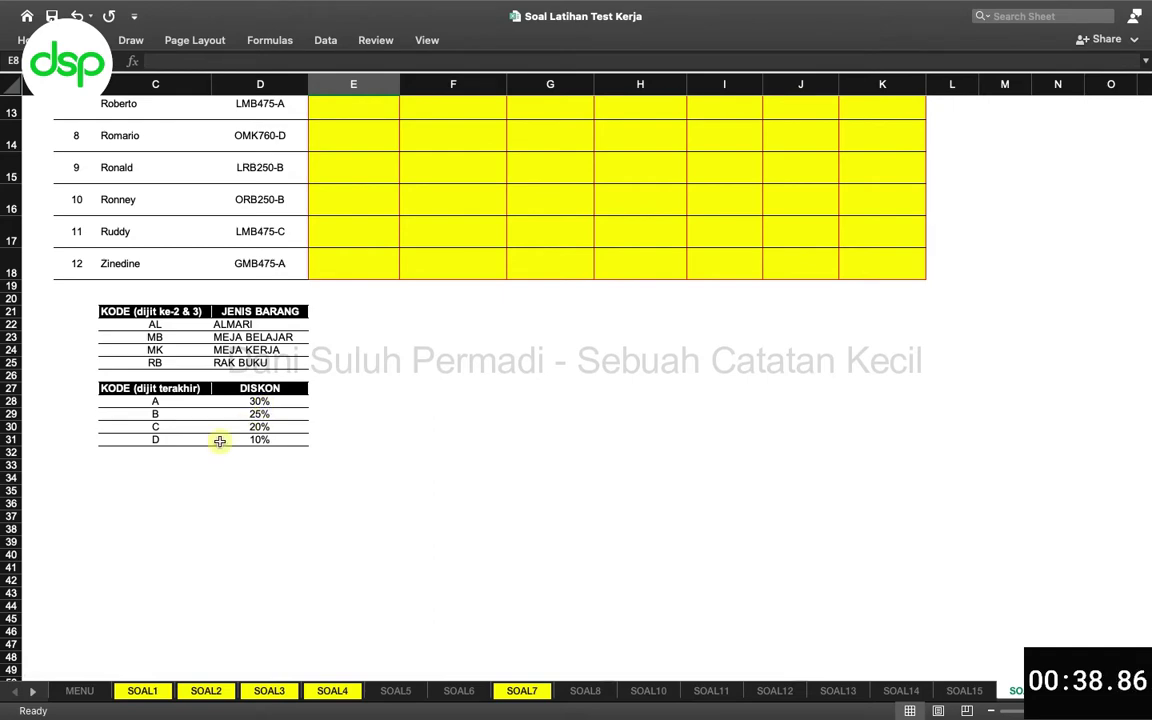
scroll(219, 441, "up", 5)
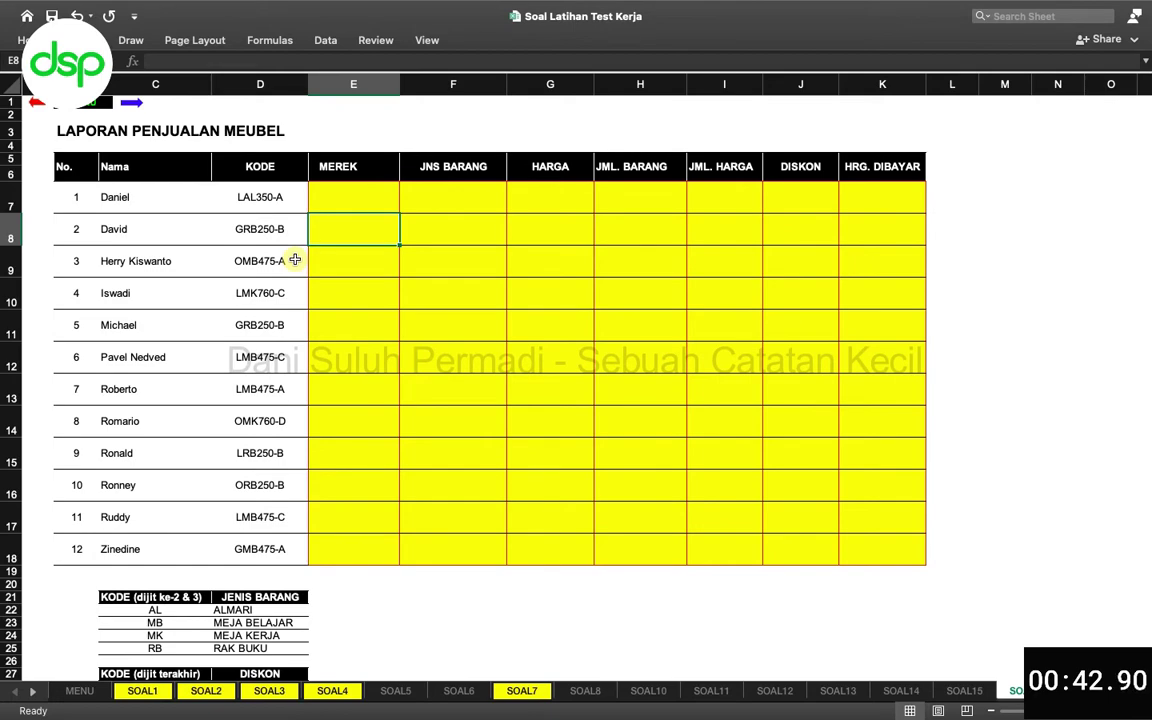
left_click(334, 207)
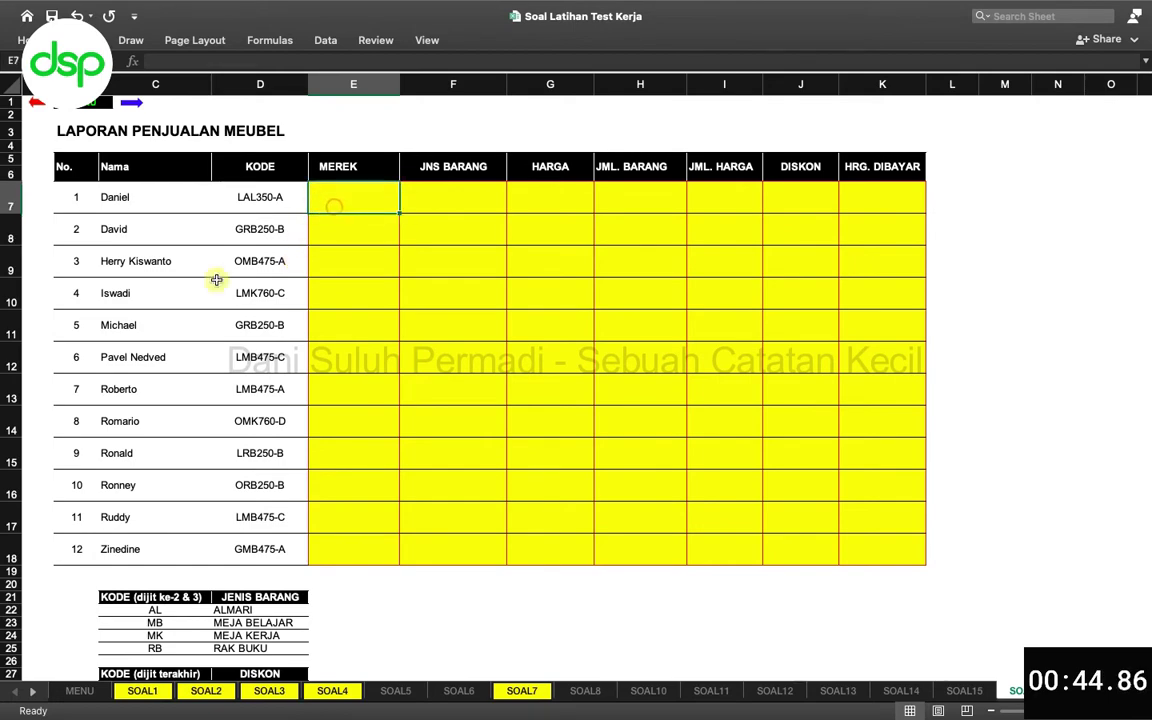
scroll(156, 591, "down", 2)
scroll(159, 591, "up", 2)
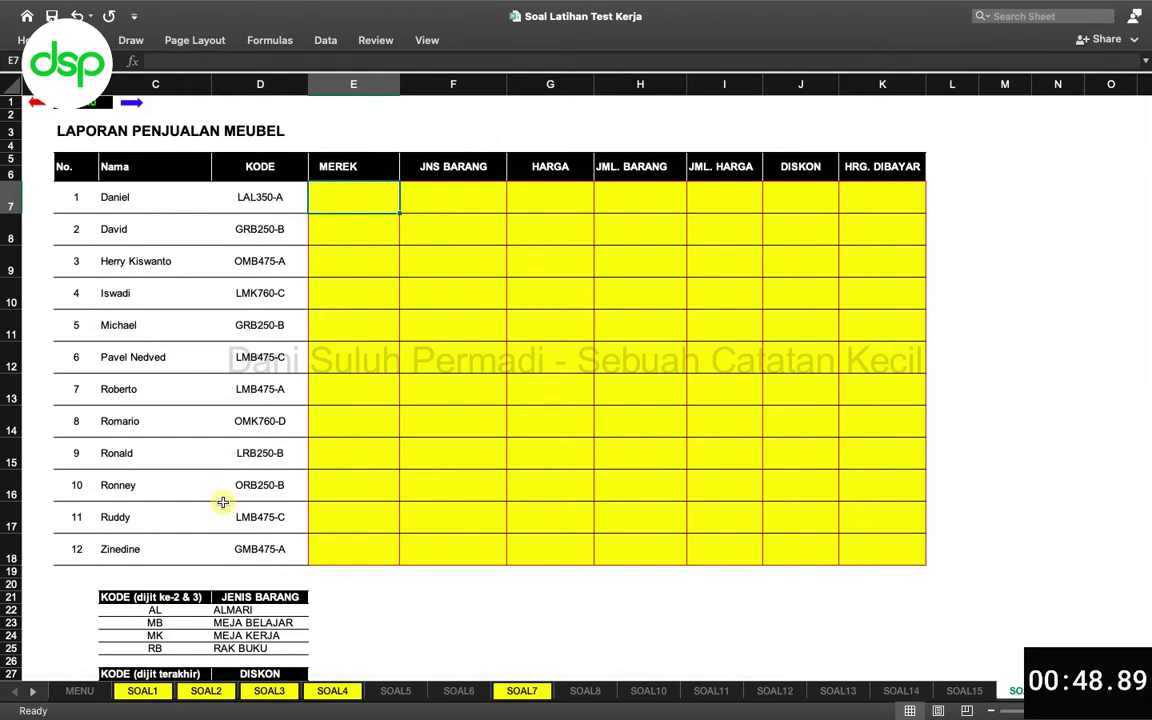
scroll(223, 502, "down", 2)
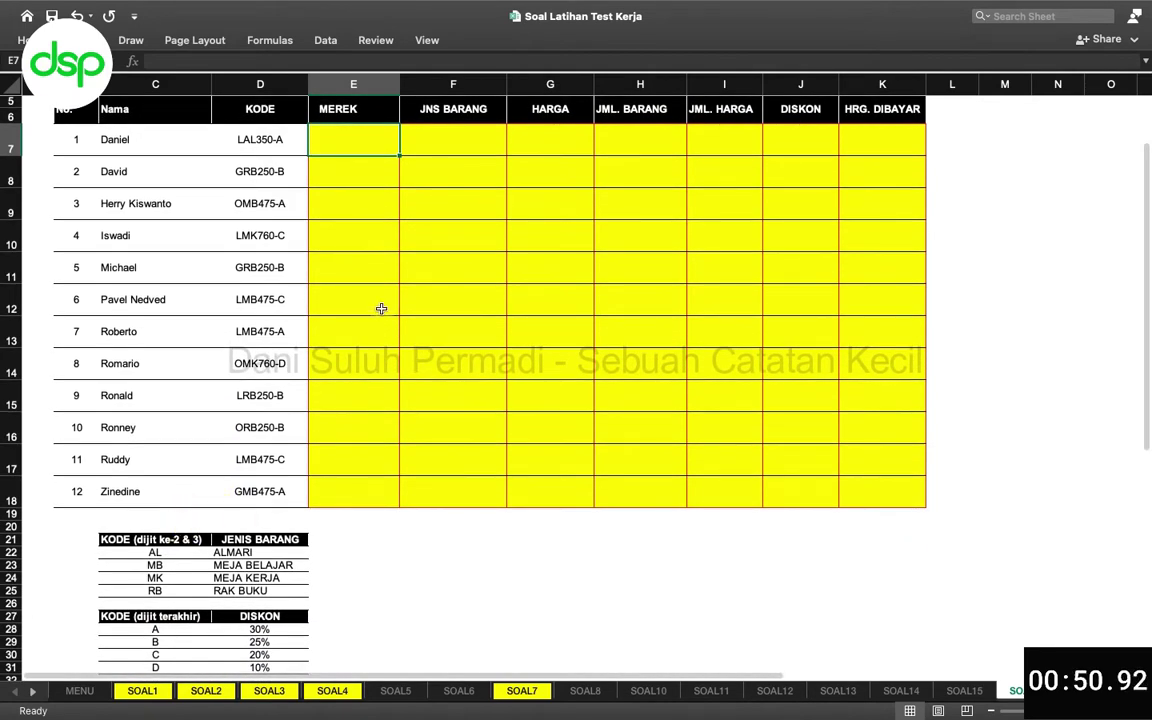
scroll(381, 309, "up", 2)
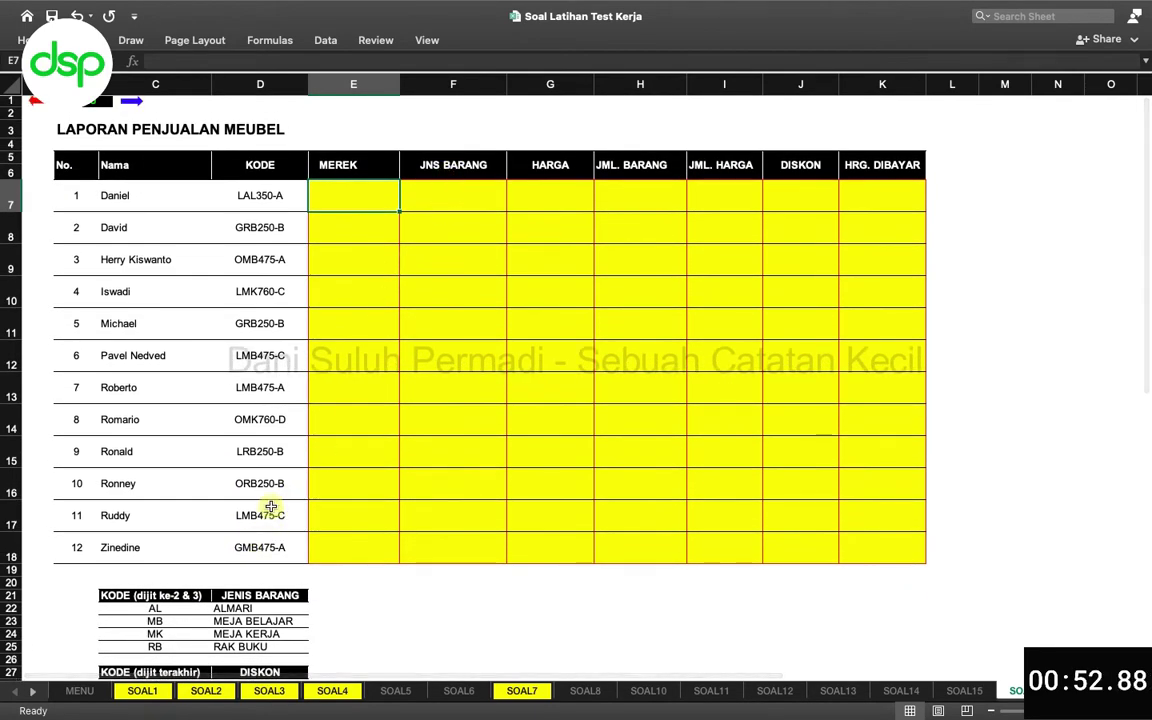
scroll(427, 388, "down", 1)
scroll(427, 388, "down", 1)
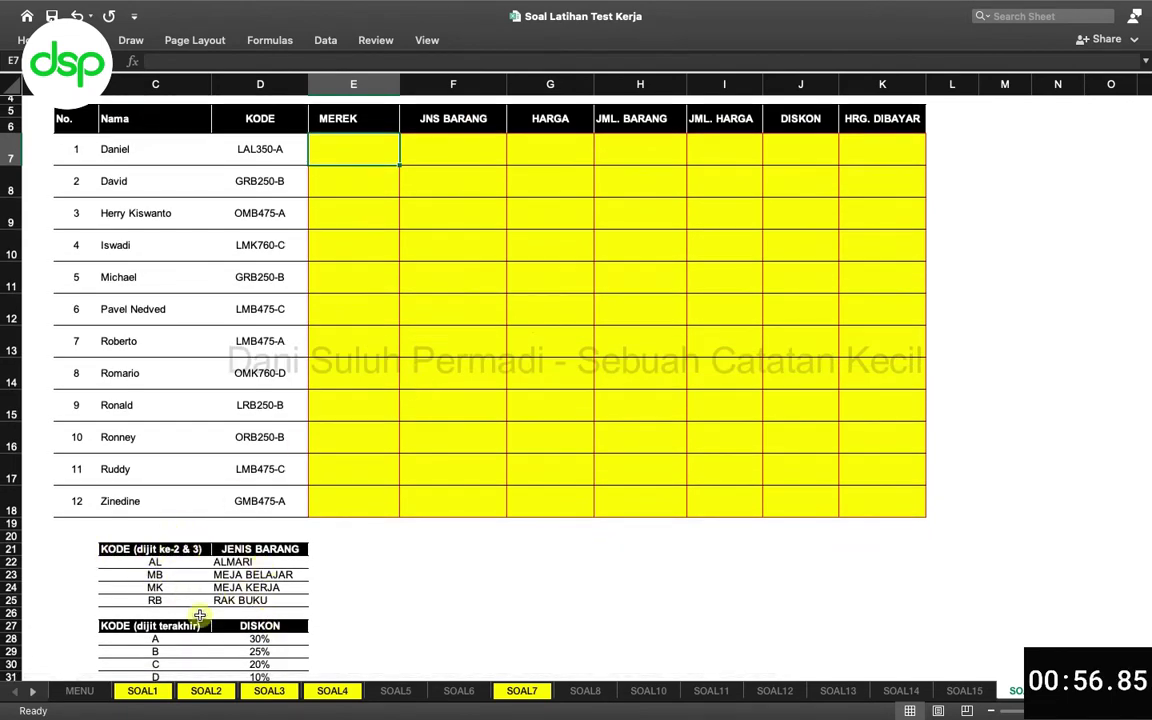
scroll(309, 594, "up", 2)
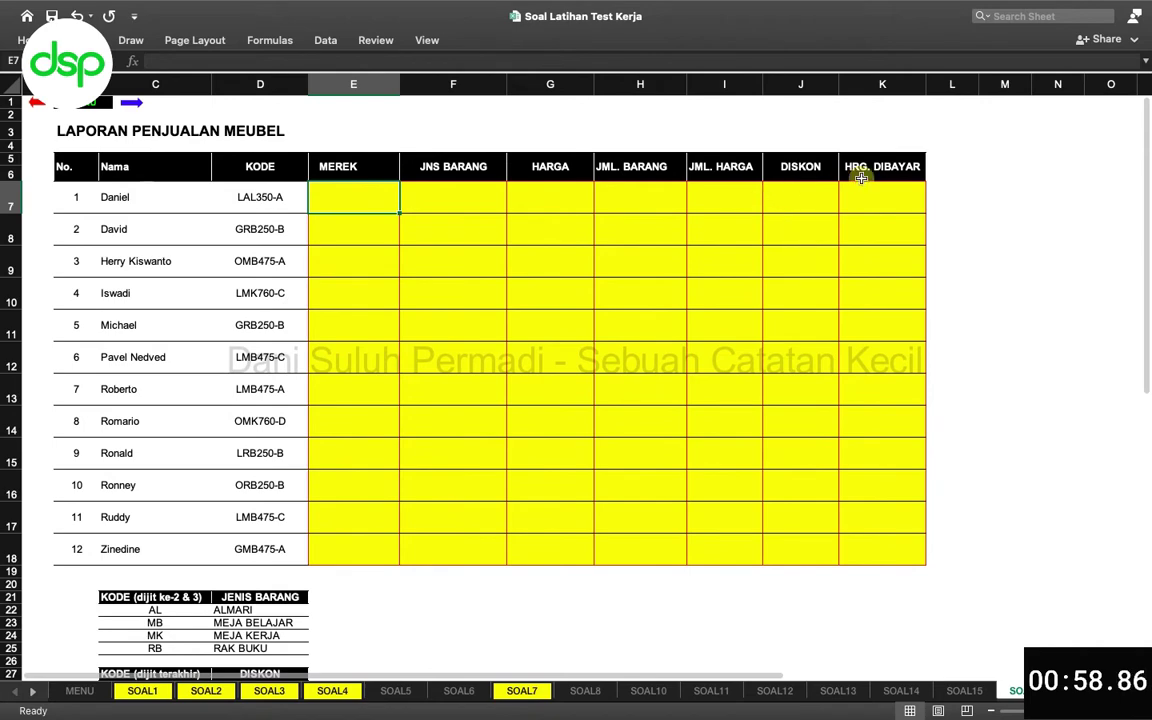
scroll(442, 527, "down", 3)
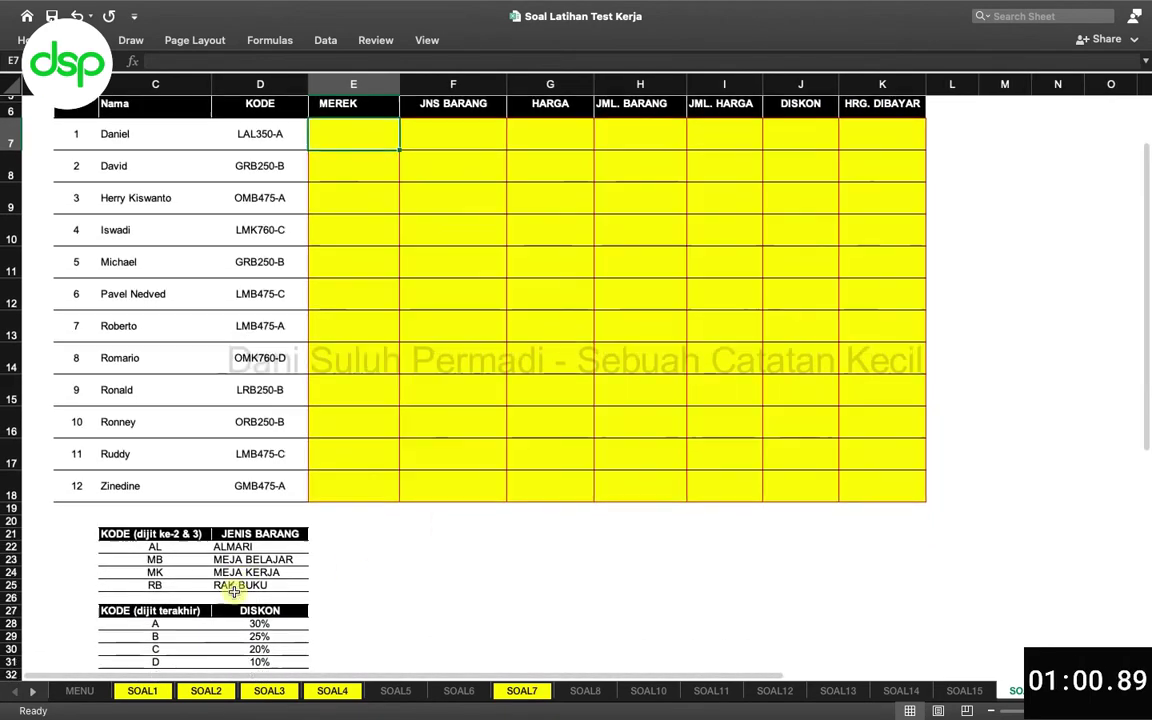
scroll(235, 590, "down", 1)
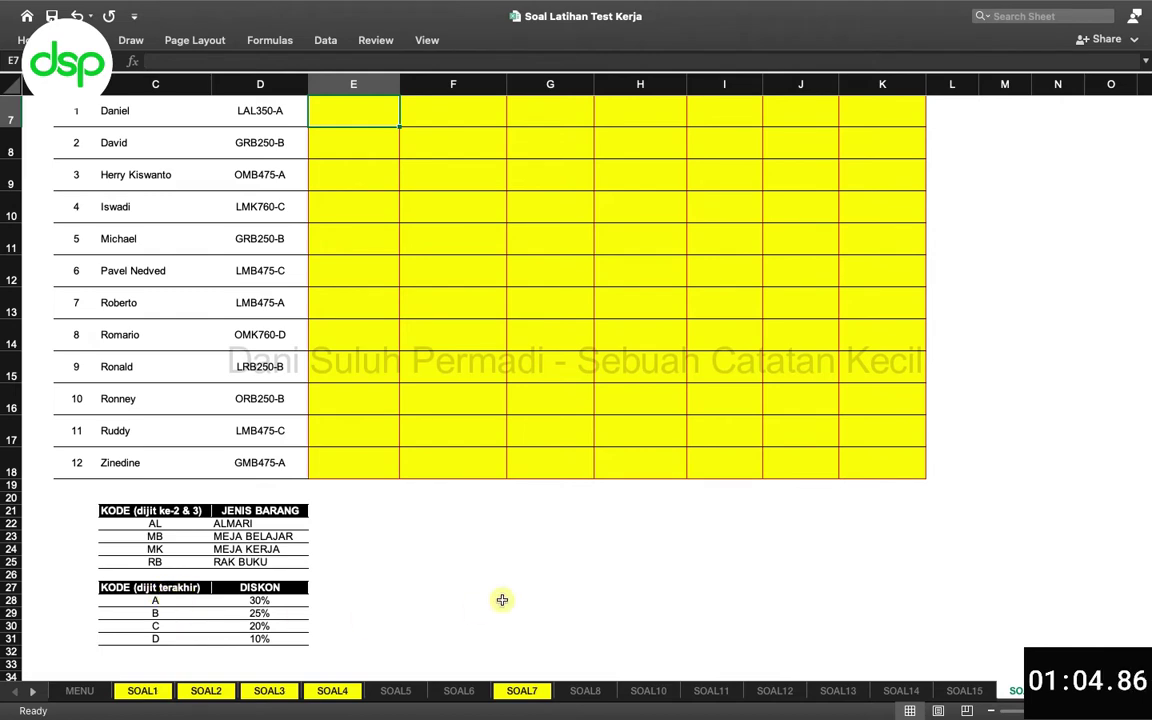
scroll(502, 600, "up", 4)
Step: Review the JML. HARGA, JML. BARANG, HARGA, MEREK and JNS BARANG columns against the available code tables
left_click(715, 193)
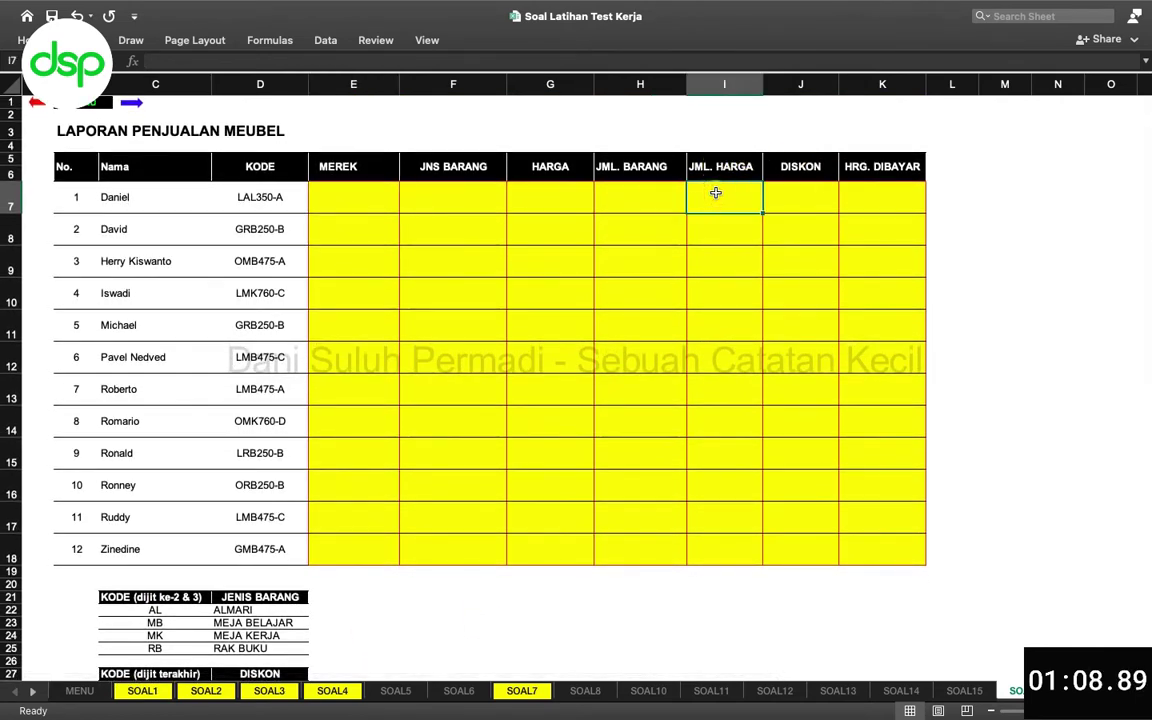
left_click(631, 196)
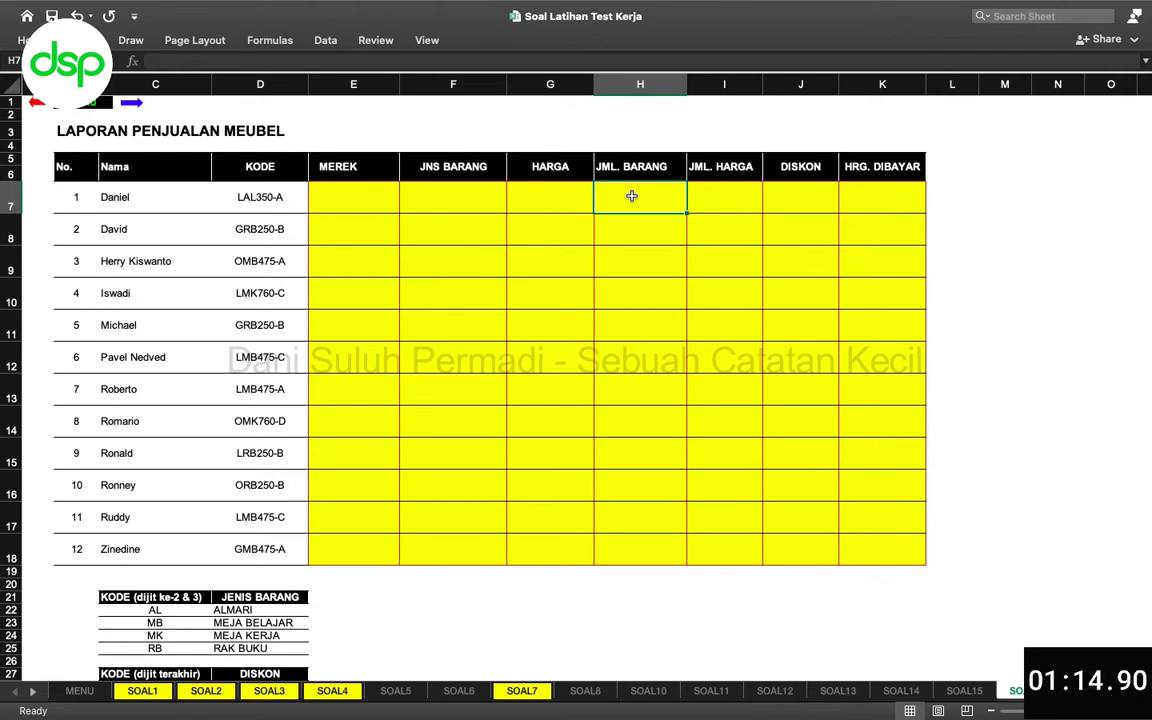
left_click(542, 197)
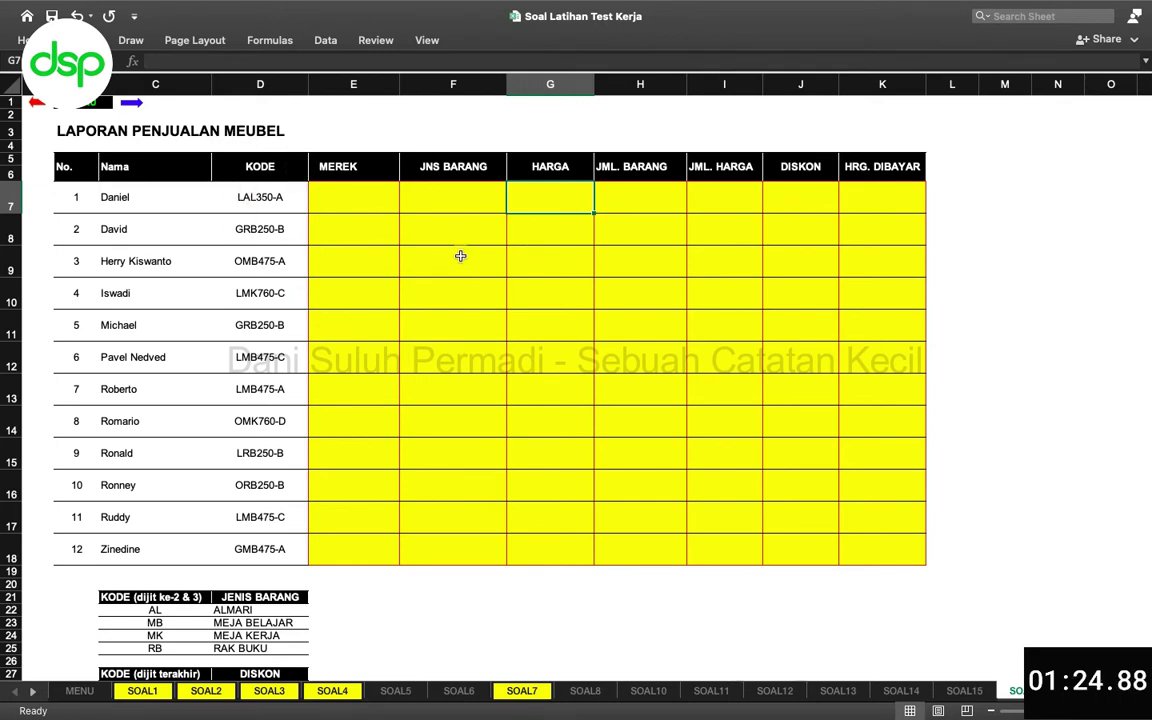
left_click(361, 194)
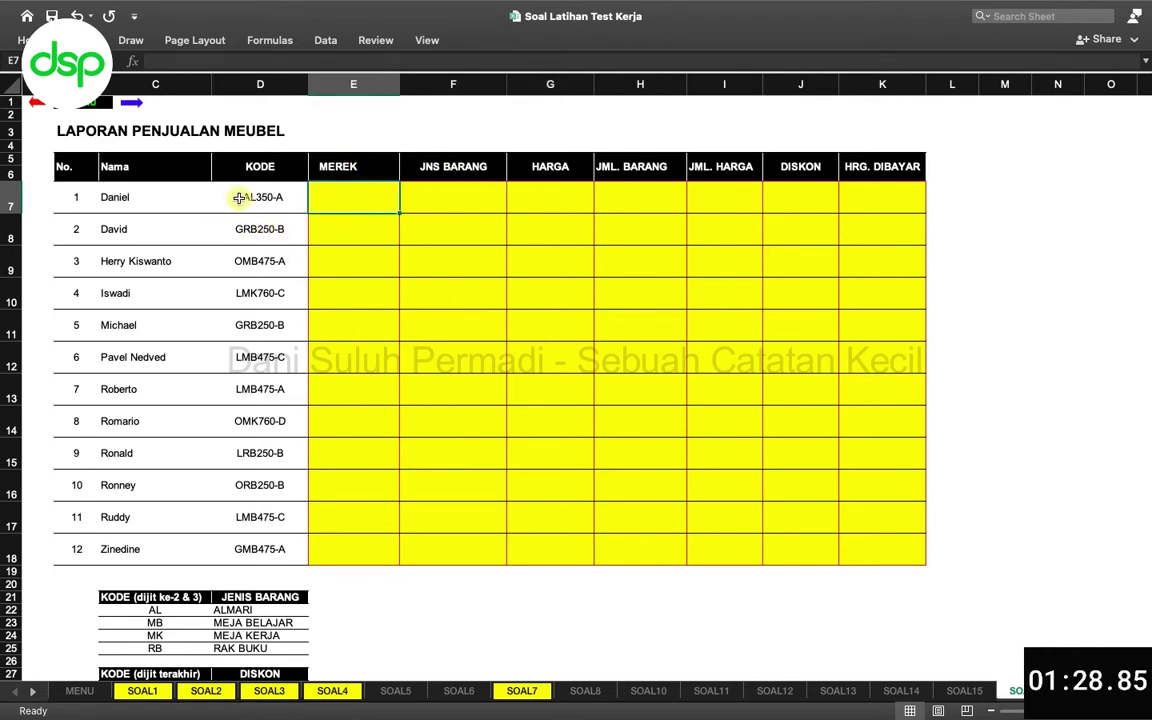
scroll(228, 475, "down", 2)
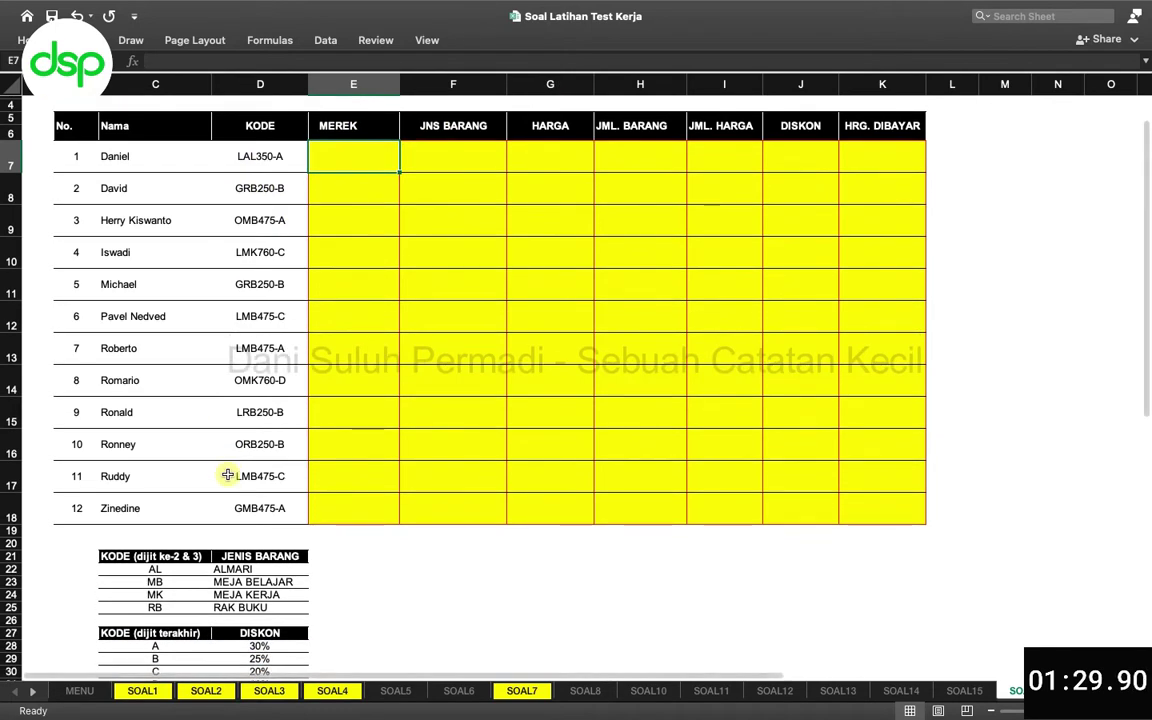
left_click(463, 121)
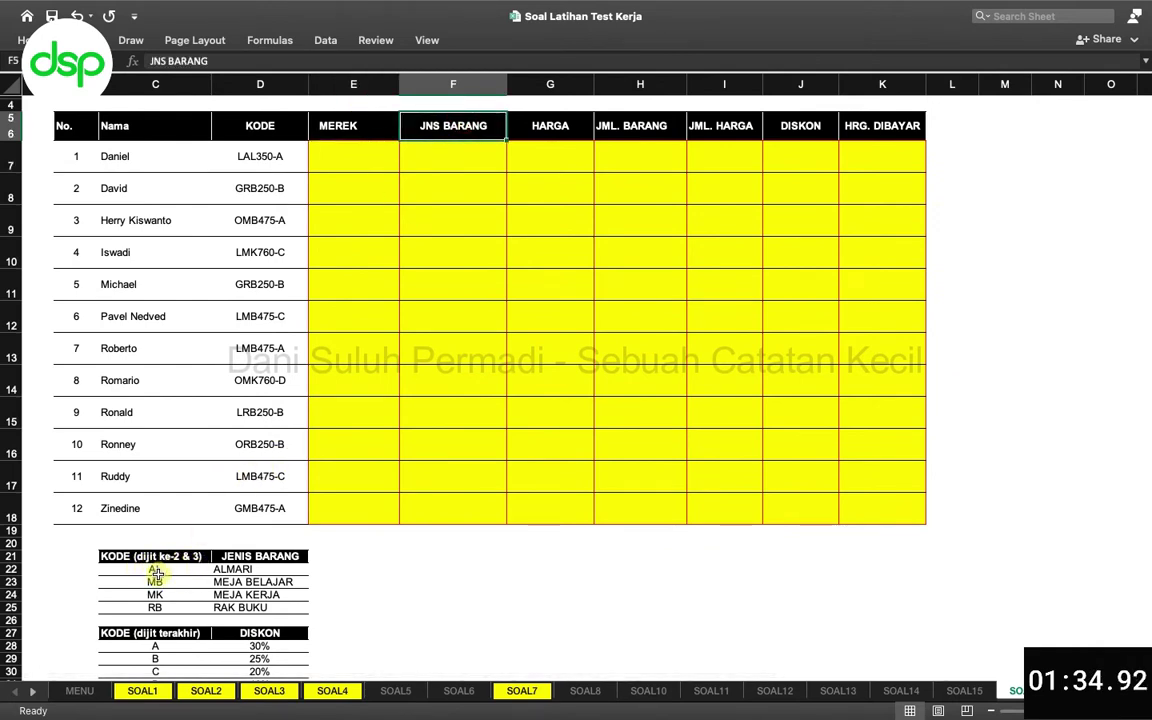
scroll(393, 358, "up", 2)
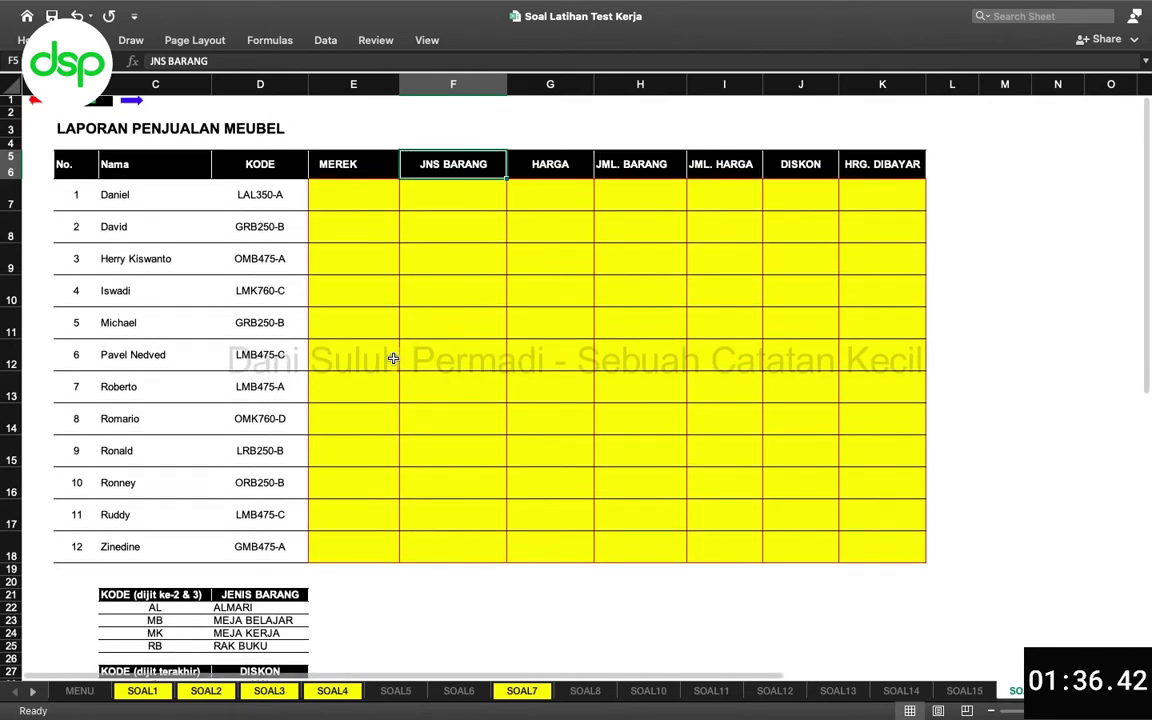
Step: Examine how the KODE in row 7 and the DISKON table relate to each empty column from MEREK to HRG. DIBAYAR
left_click(351, 190)
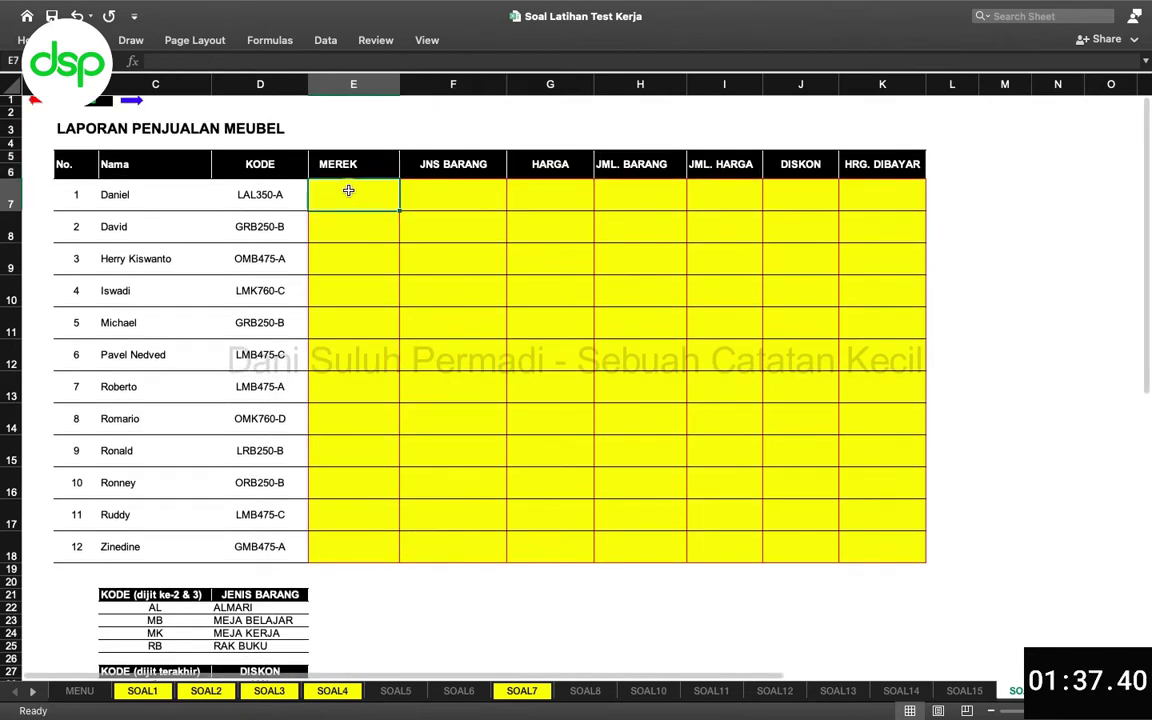
left_click(252, 194)
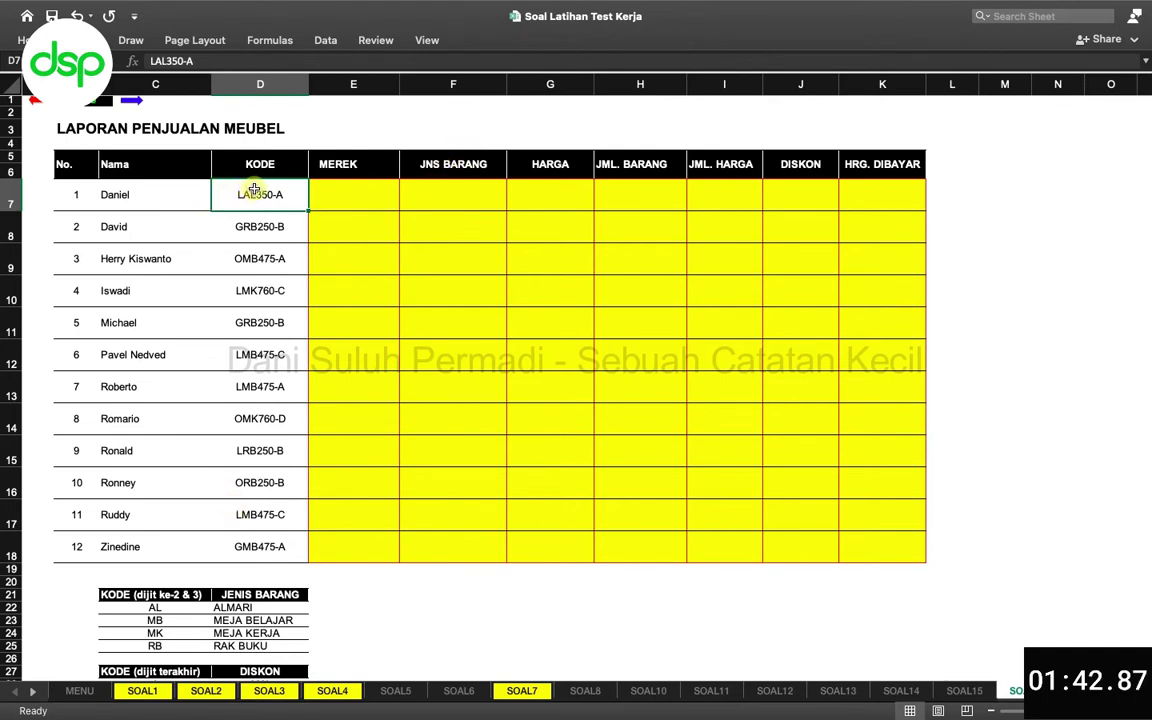
left_click(453, 187)
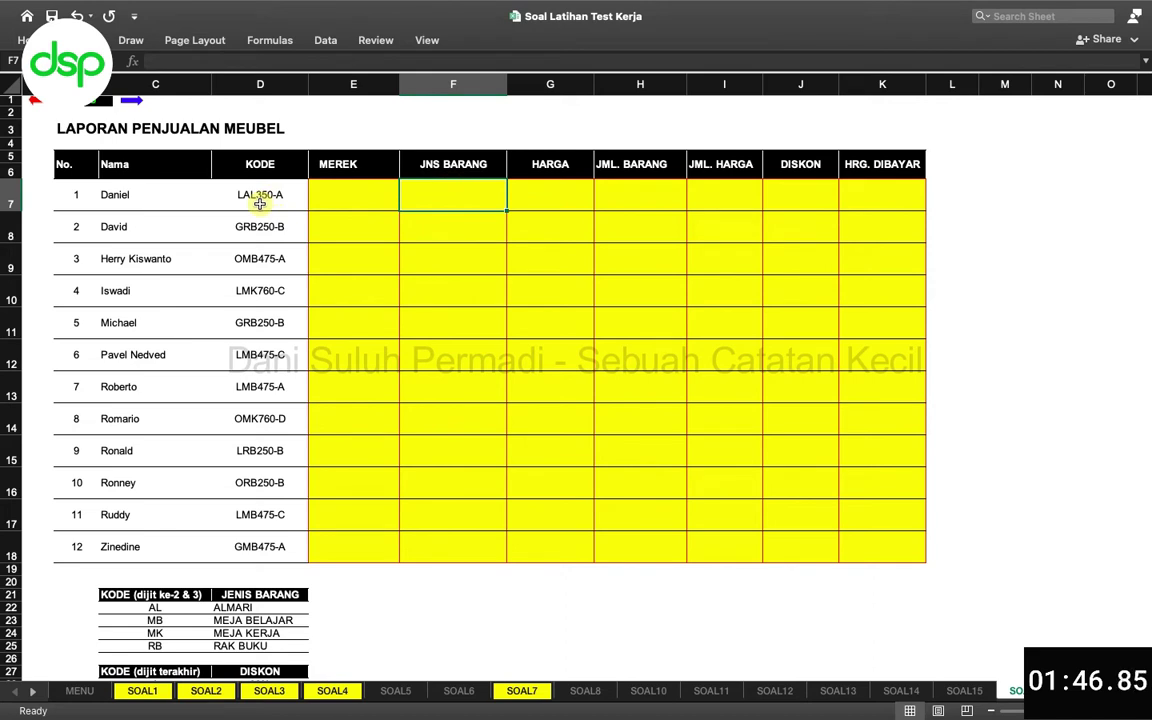
left_click(563, 203)
left_click(651, 195)
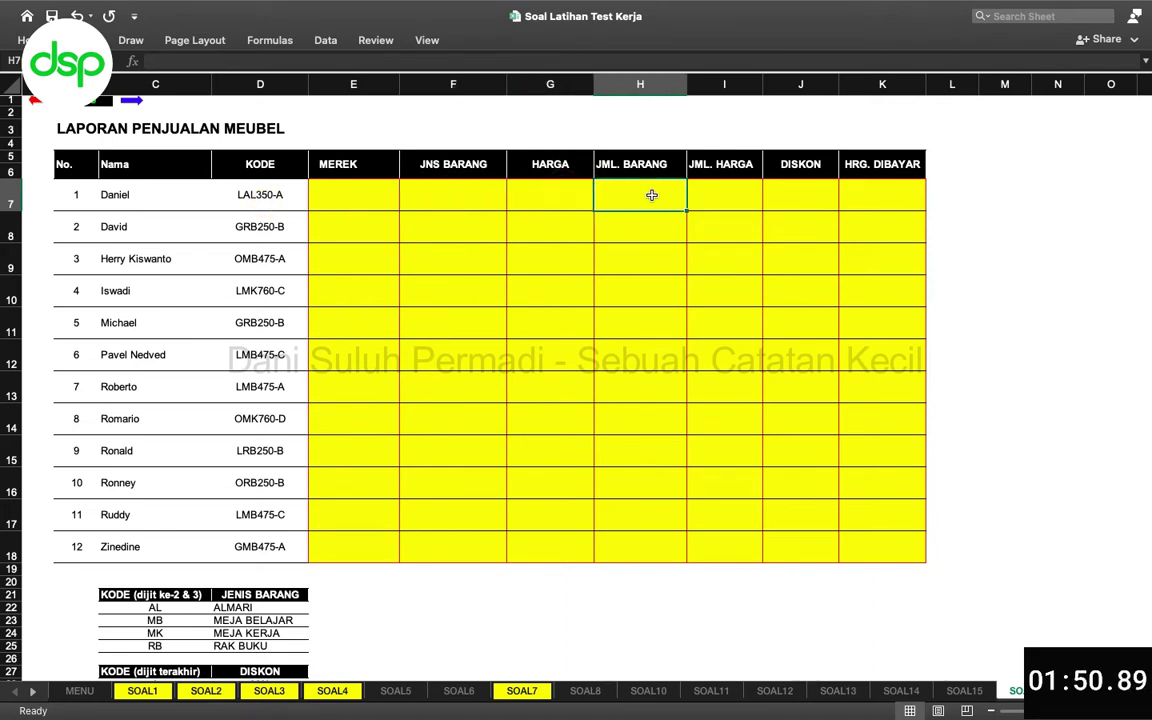
left_click(713, 202)
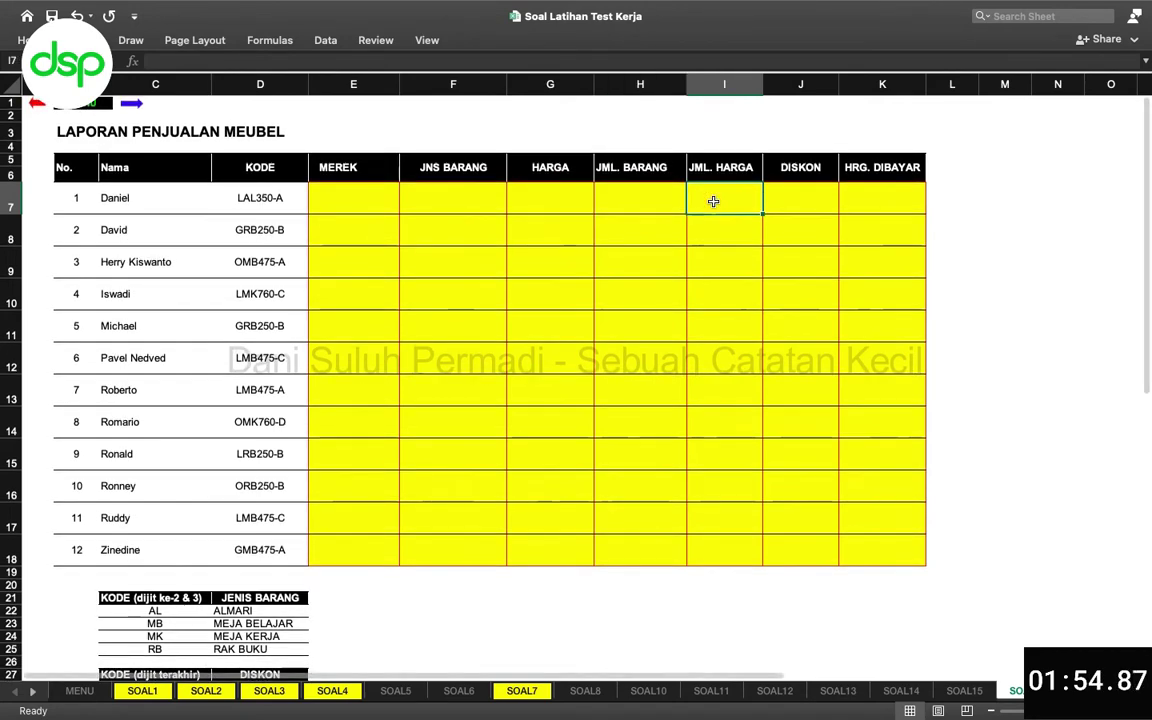
left_click(806, 198)
scroll(215, 397, "down", 3)
scroll(215, 397, "down", 3)
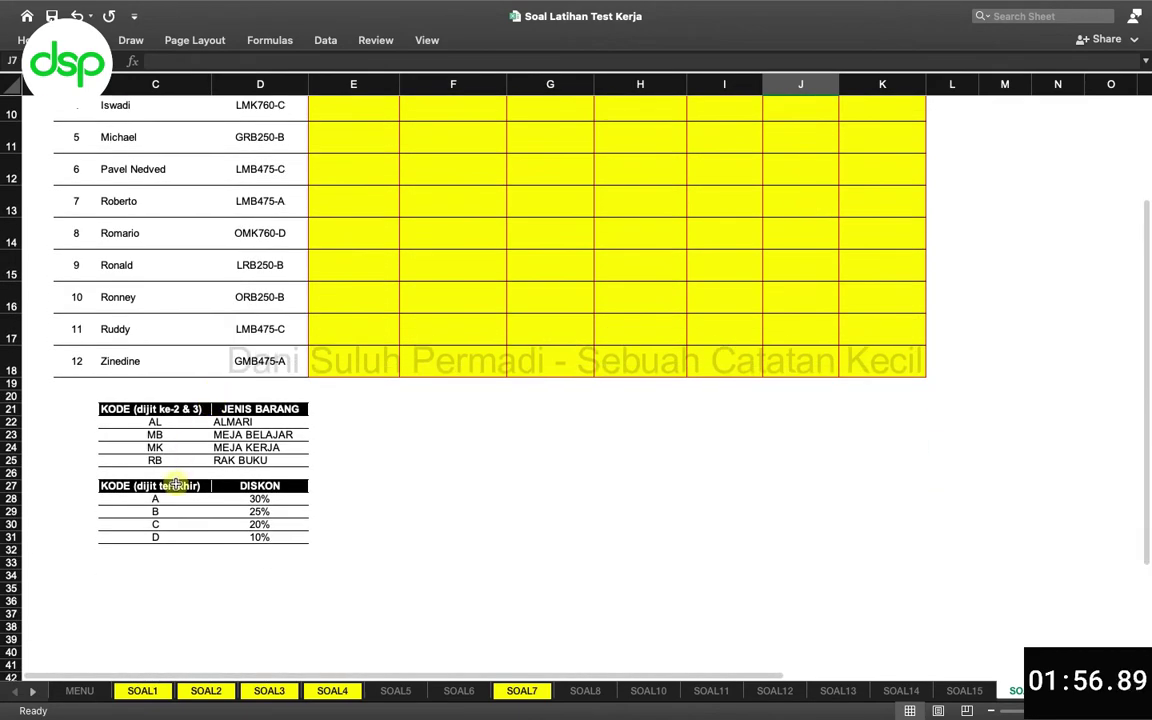
left_click(175, 501)
scroll(175, 501, "up", 9)
scroll(175, 501, "down", 1)
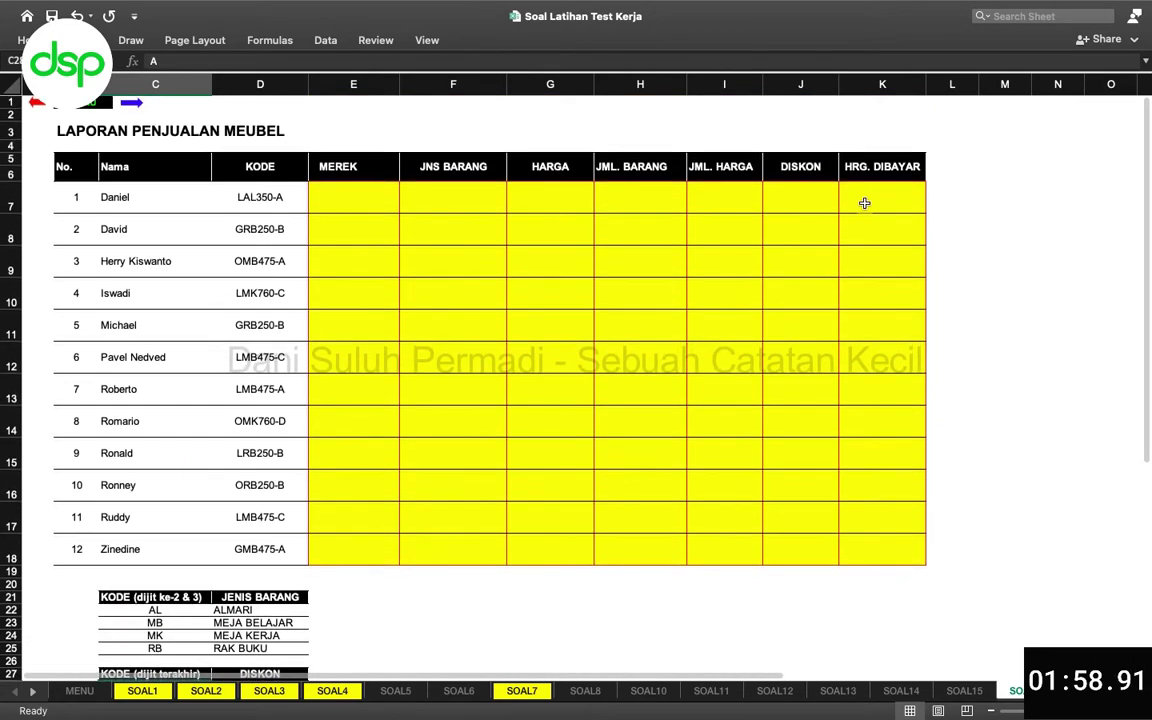
left_click(884, 190)
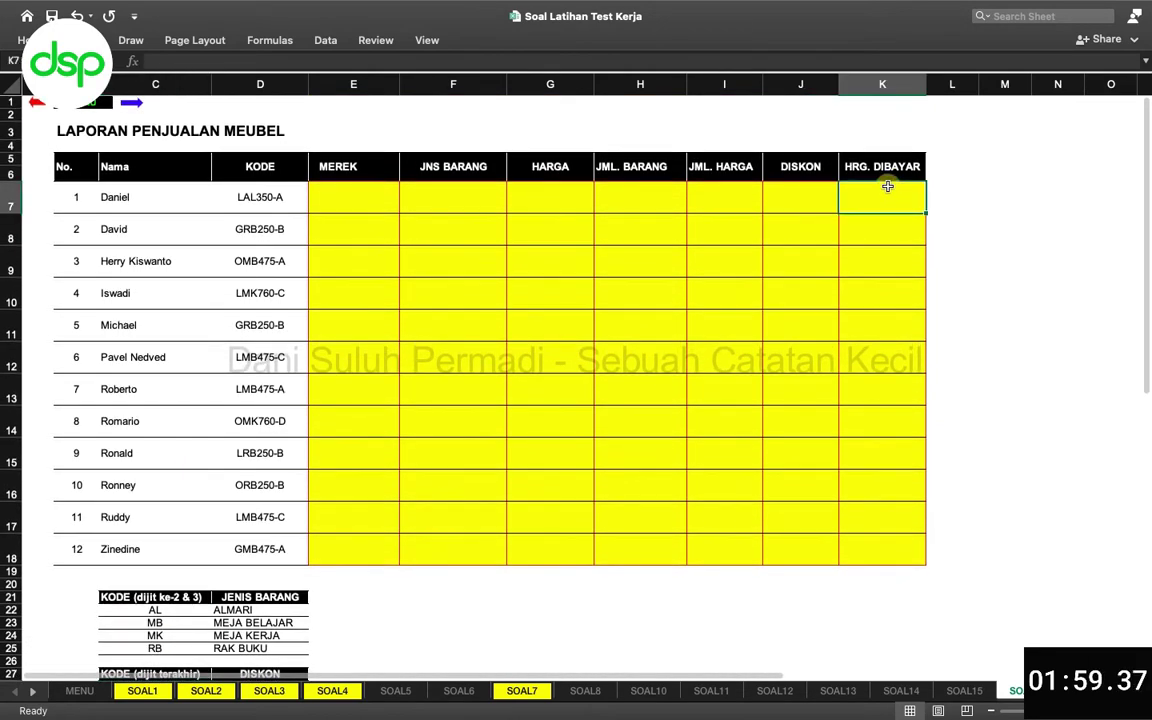
left_click(343, 193)
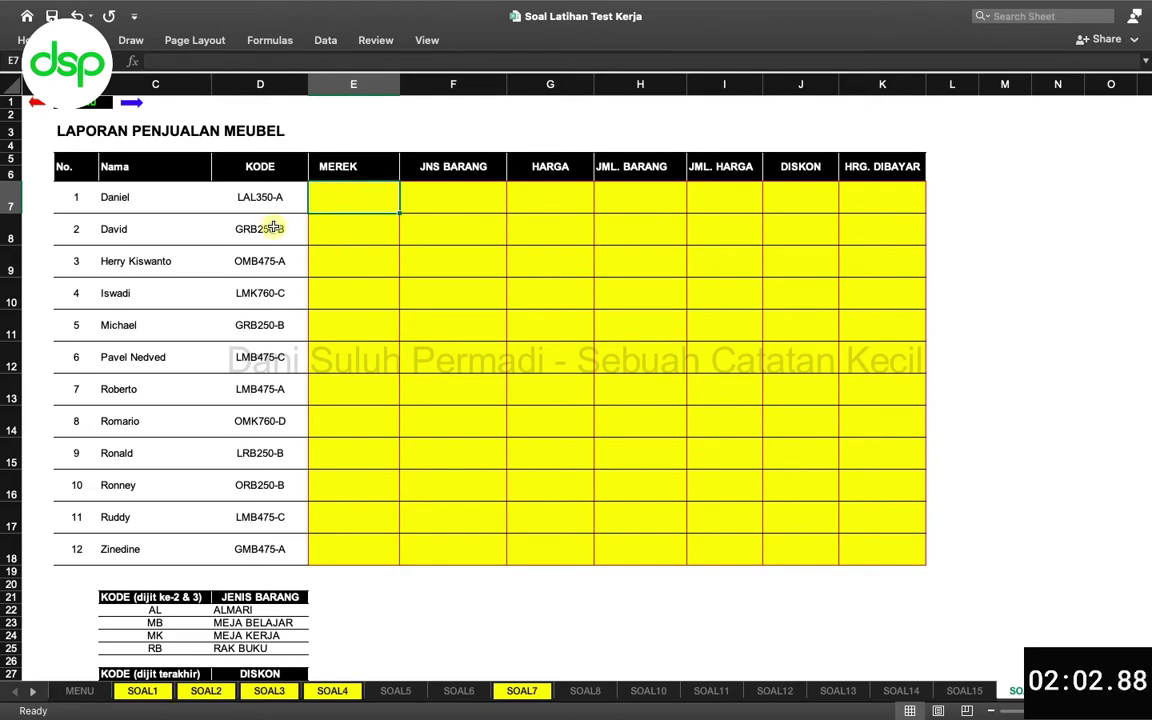
Step: Copy the item-type lookup block C21:D24 and paste it below the discount table, starting at C35
scroll(290, 567, "down", 3)
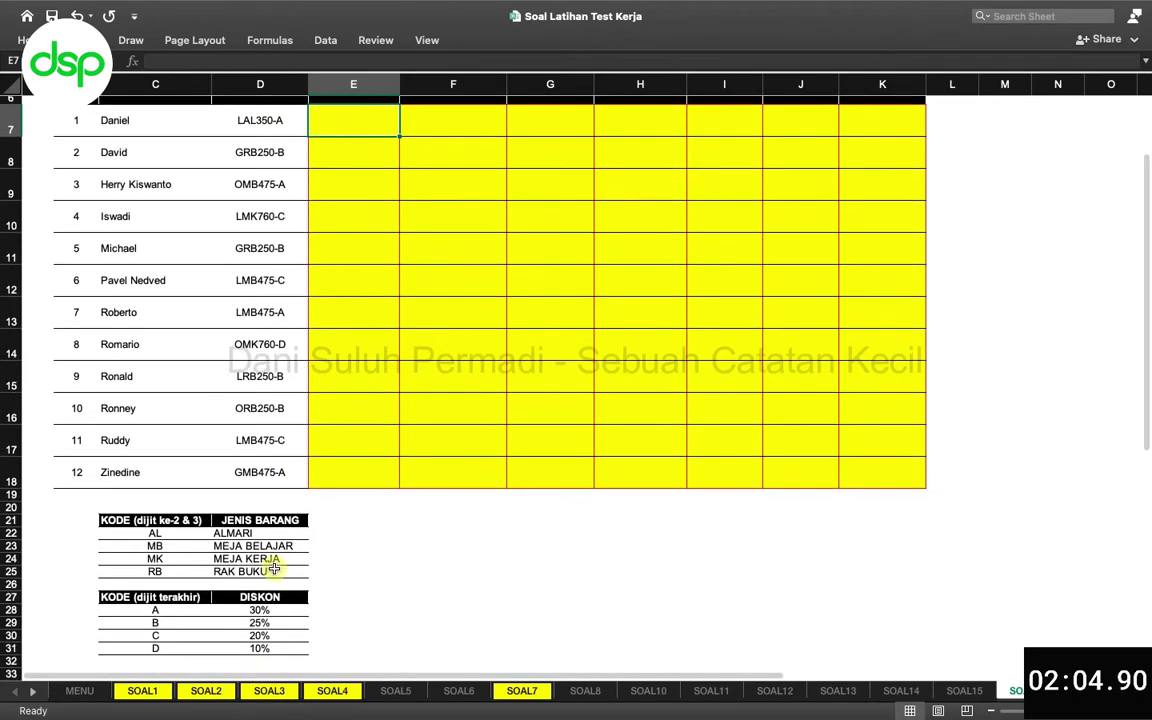
left_click_drag(160, 520, 268, 557)
key("super+c")
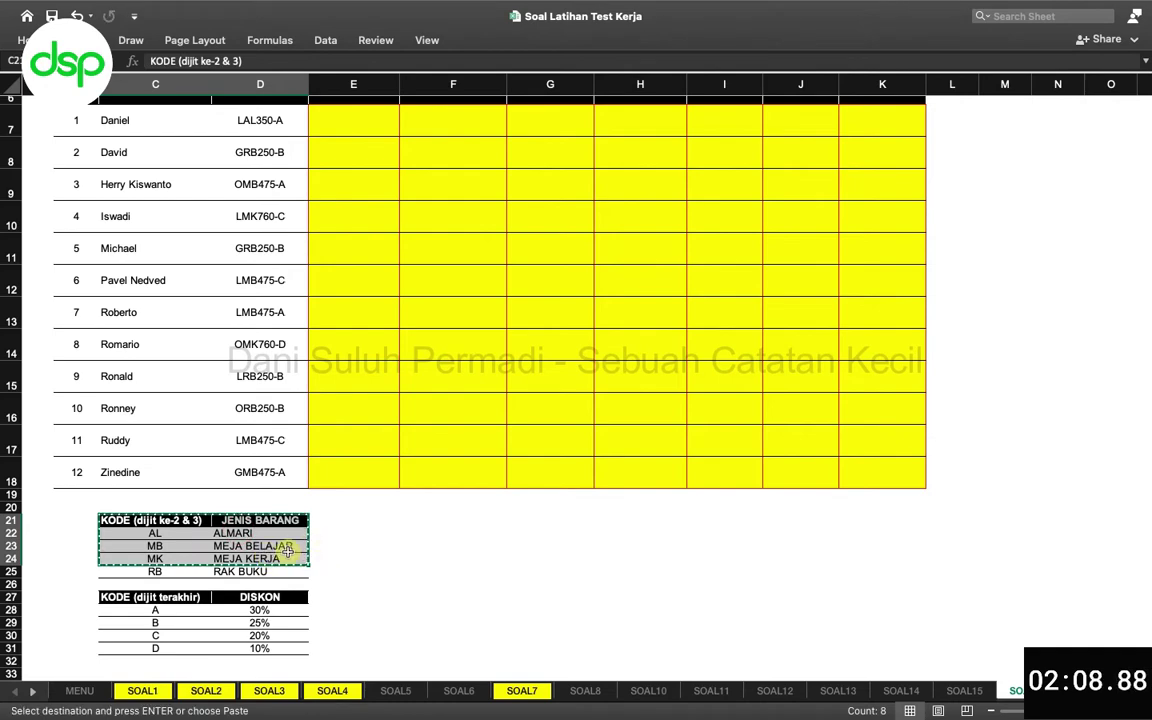
scroll(260, 553, "down", 2)
left_click(111, 617)
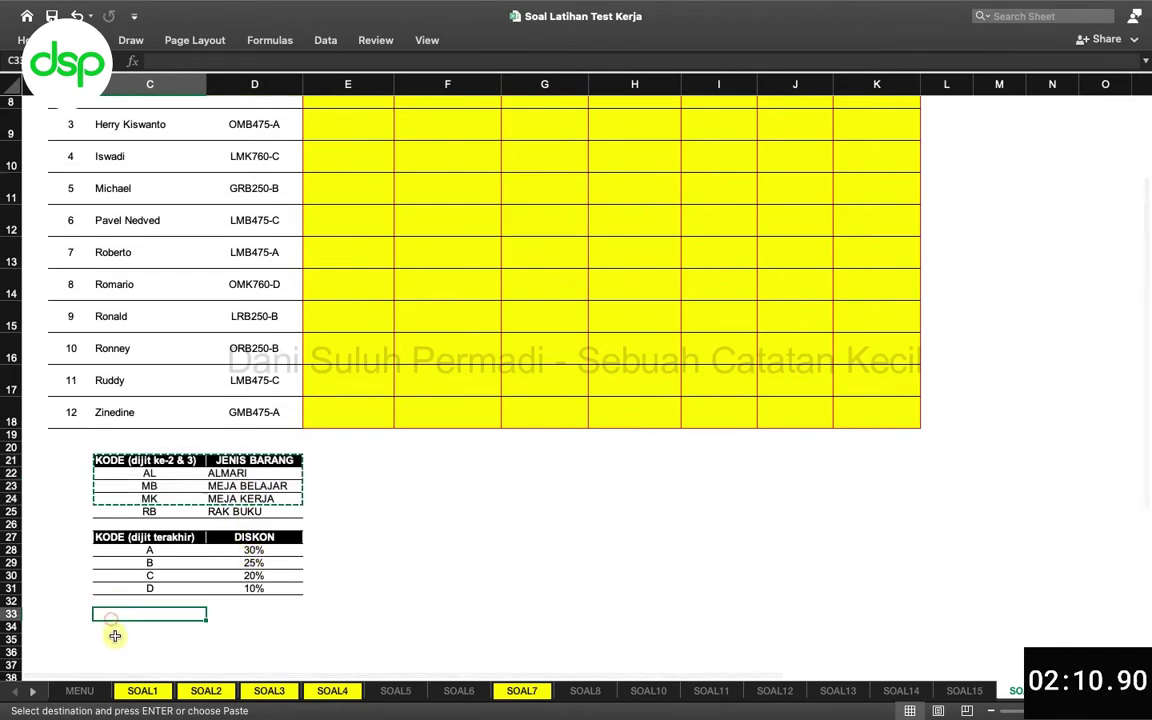
left_click(113, 638)
key("super+v")
scroll(146, 622, "down", 1)
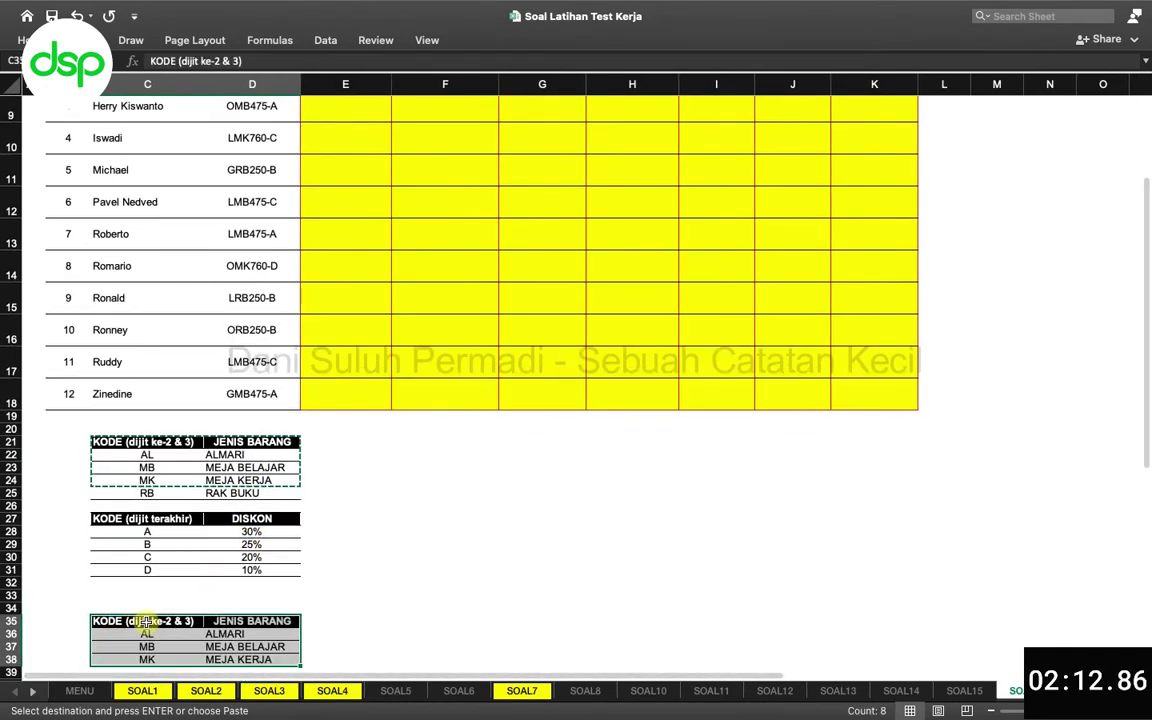
Step: Change the pasted table's headers to "KODE (dijit Pertama)" in C35 and "MERK" in D35
left_click(132, 637)
type("KODE")
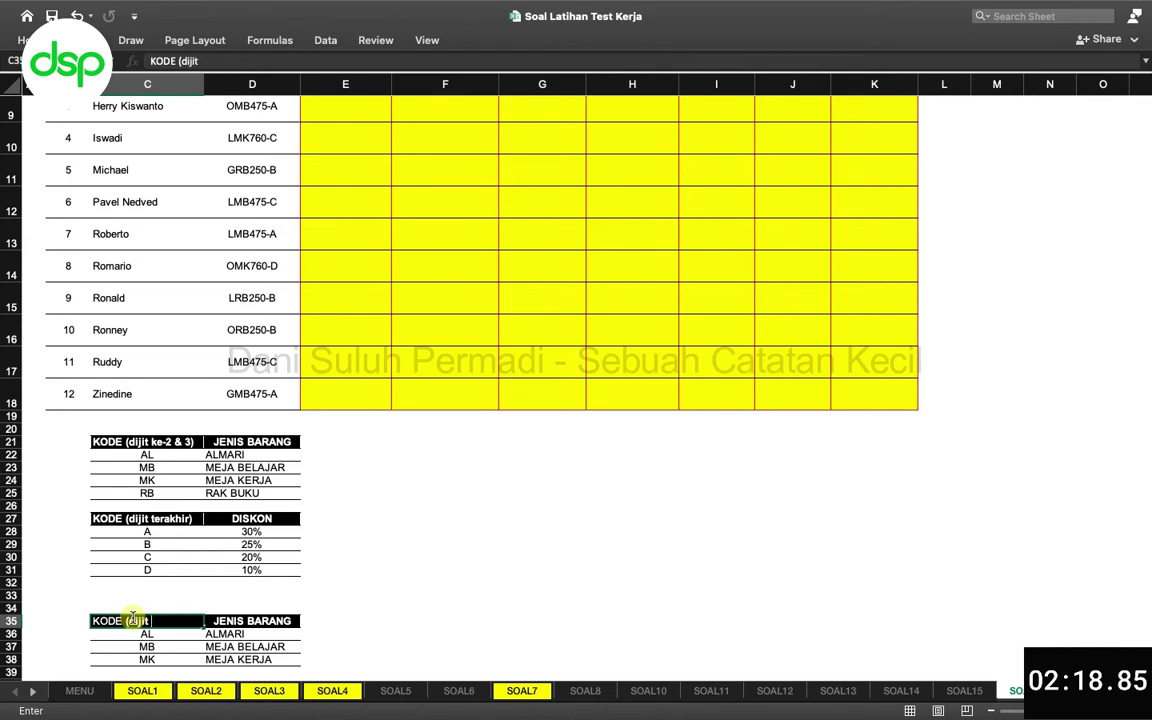
type("(dijit Pertama)")
key("Tab")
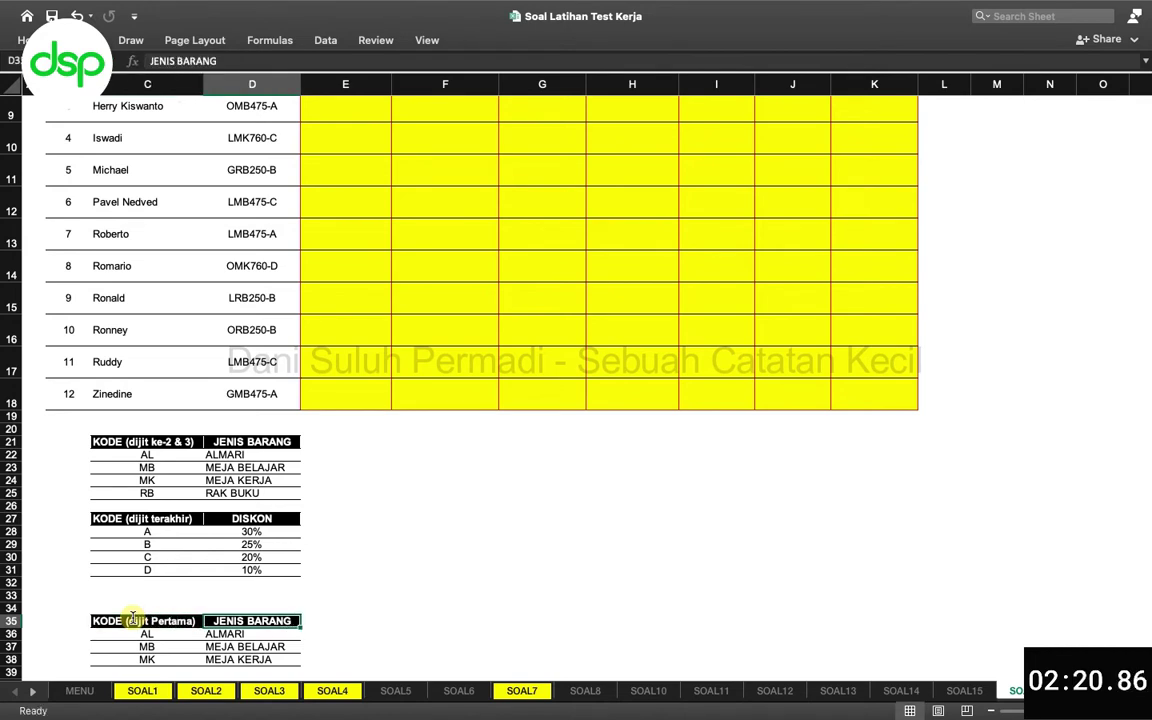
type("Merk")
key("BackSpace")
key("BackSpace")
key("BackSpace")
key("BackSpace")
type("MERK")
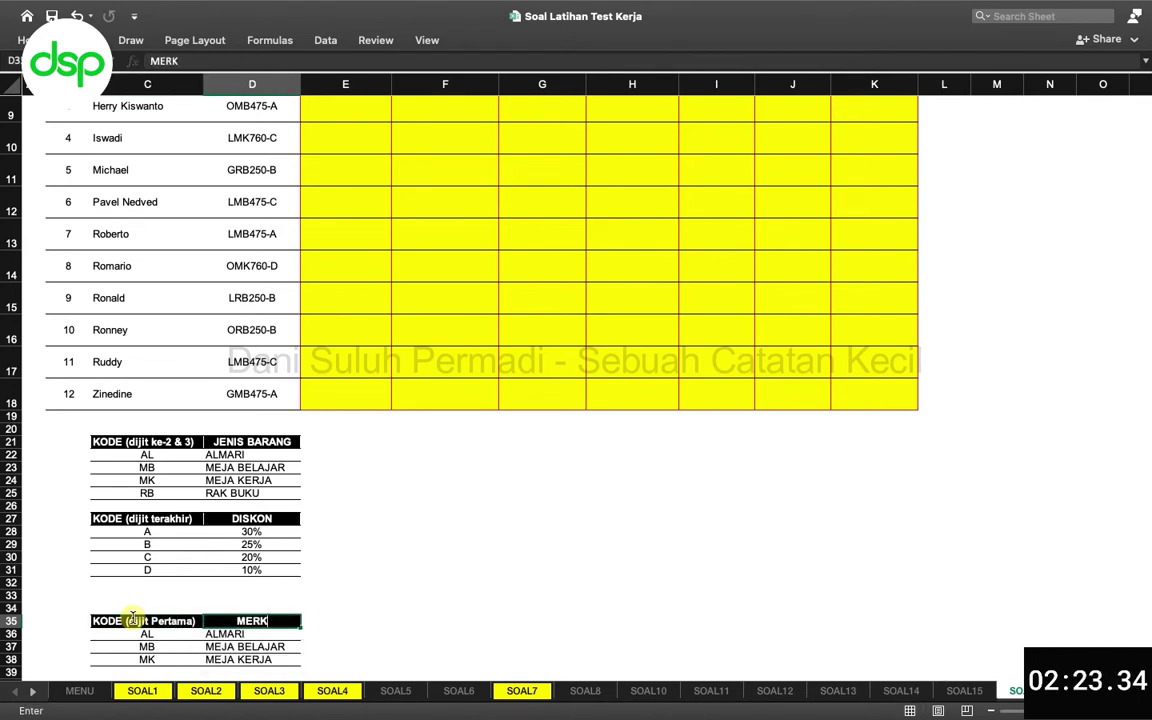
key("Return")
scroll(163, 625, "up", 5)
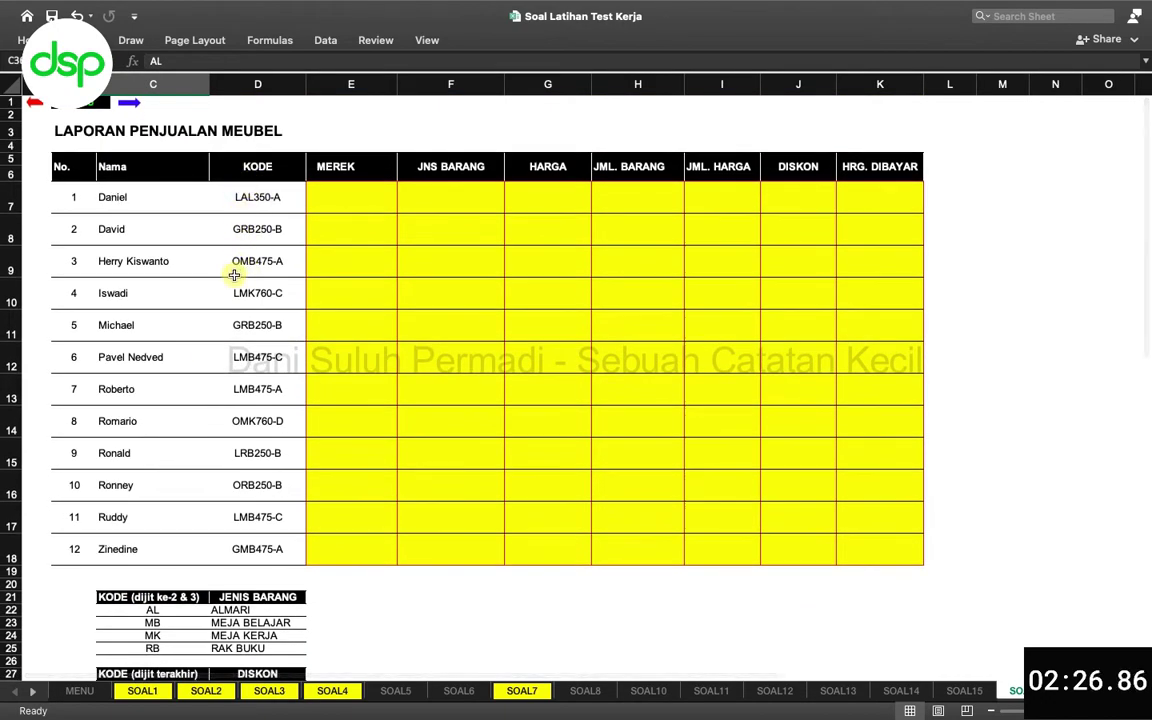
Step: Fill the code column of the brand table, C36:C38, with L, G and O
scroll(233, 275, "down", 5)
scroll(234, 275, "down", 5)
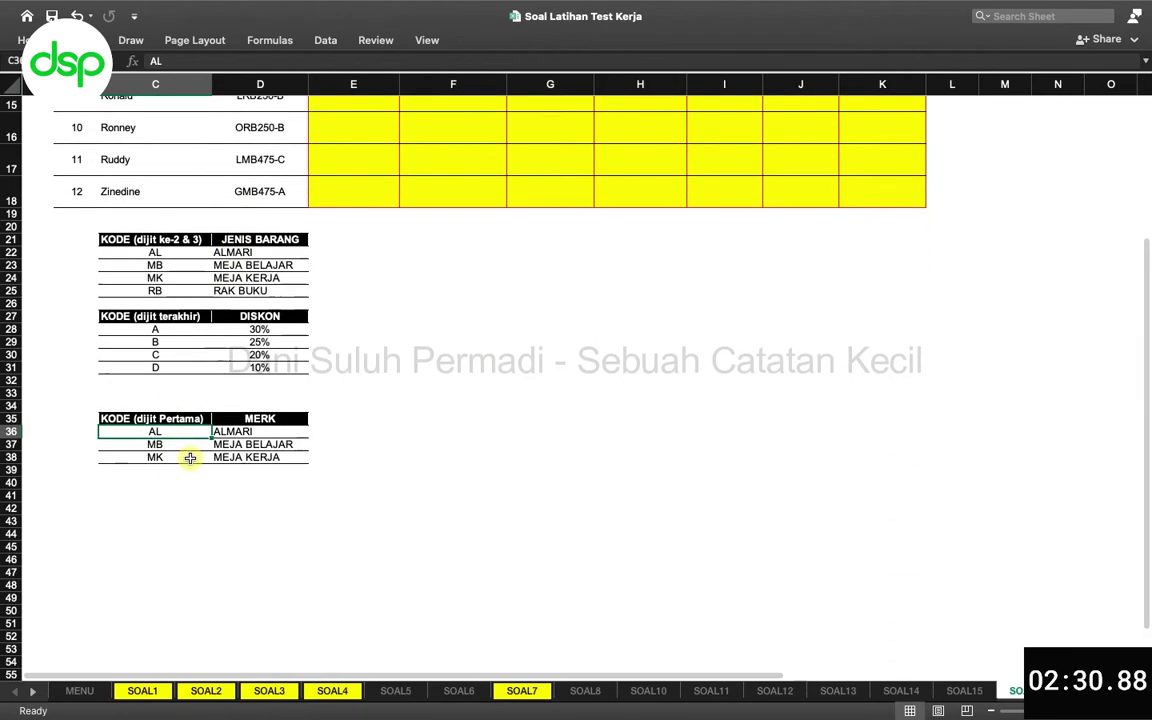
key("Down")
key("Down")
type("O")
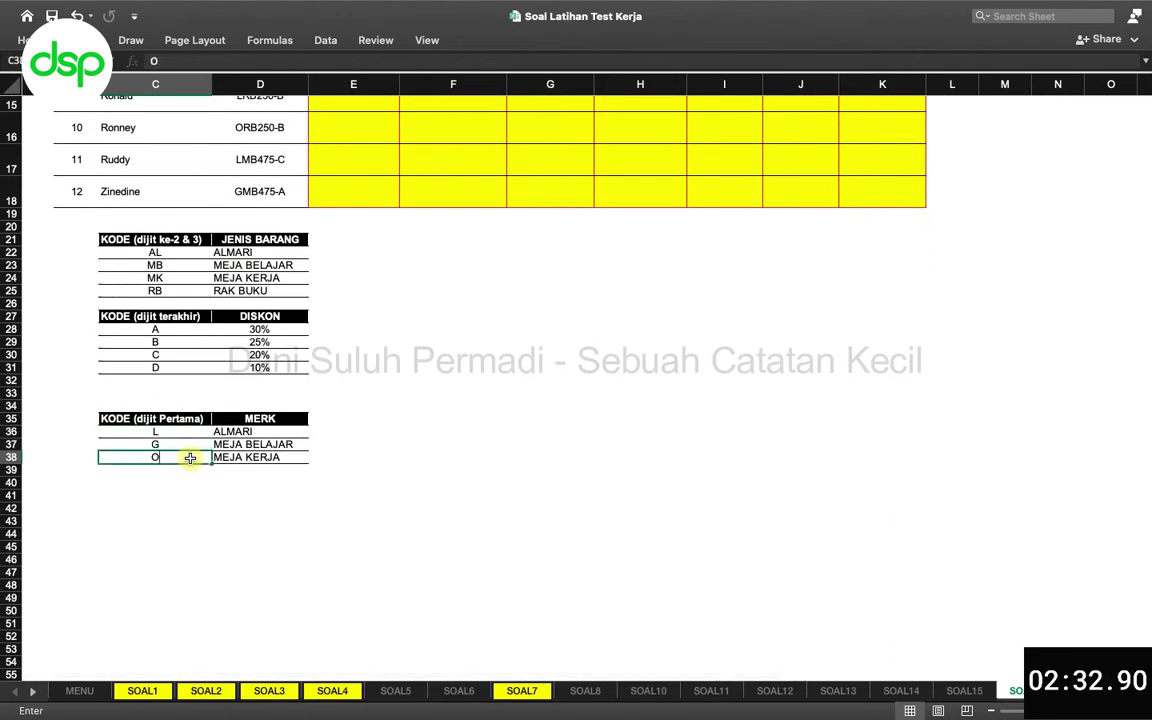
key("Return")
Step: Replace the brand names in D36:D38 with LABI-LABI, GORILA and ORANG UTAN
key("Up")
key("Up")
key("Up")
key("Right")
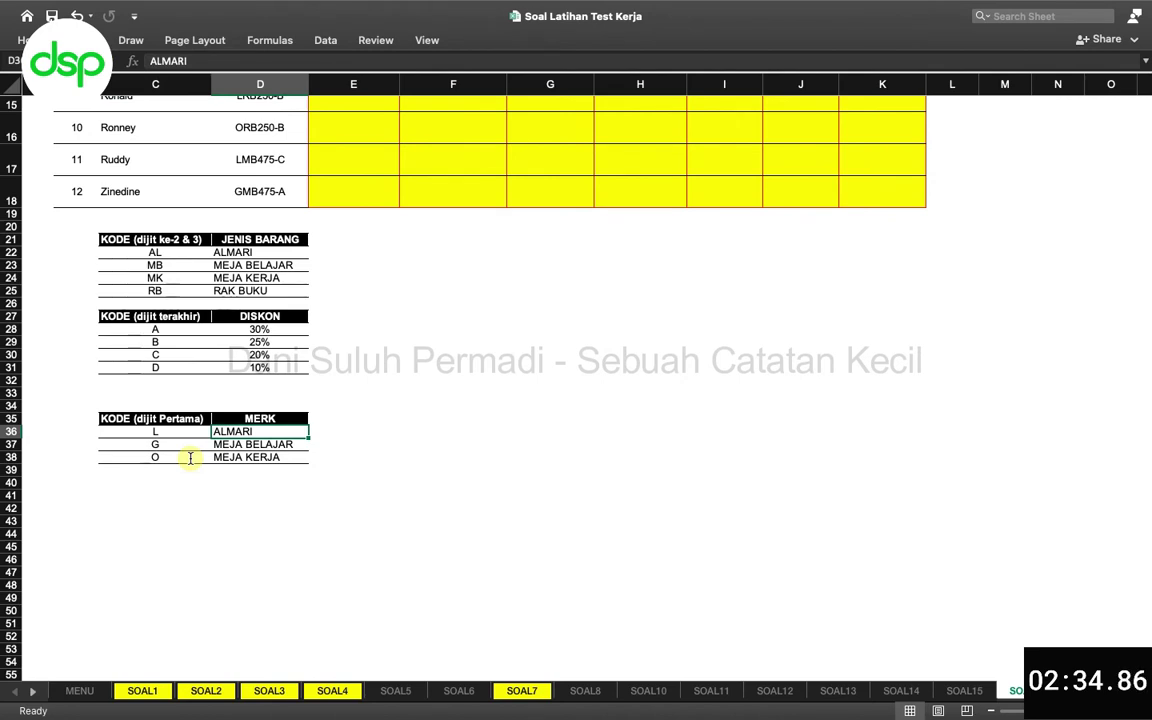
scroll(257, 418, "up", 3)
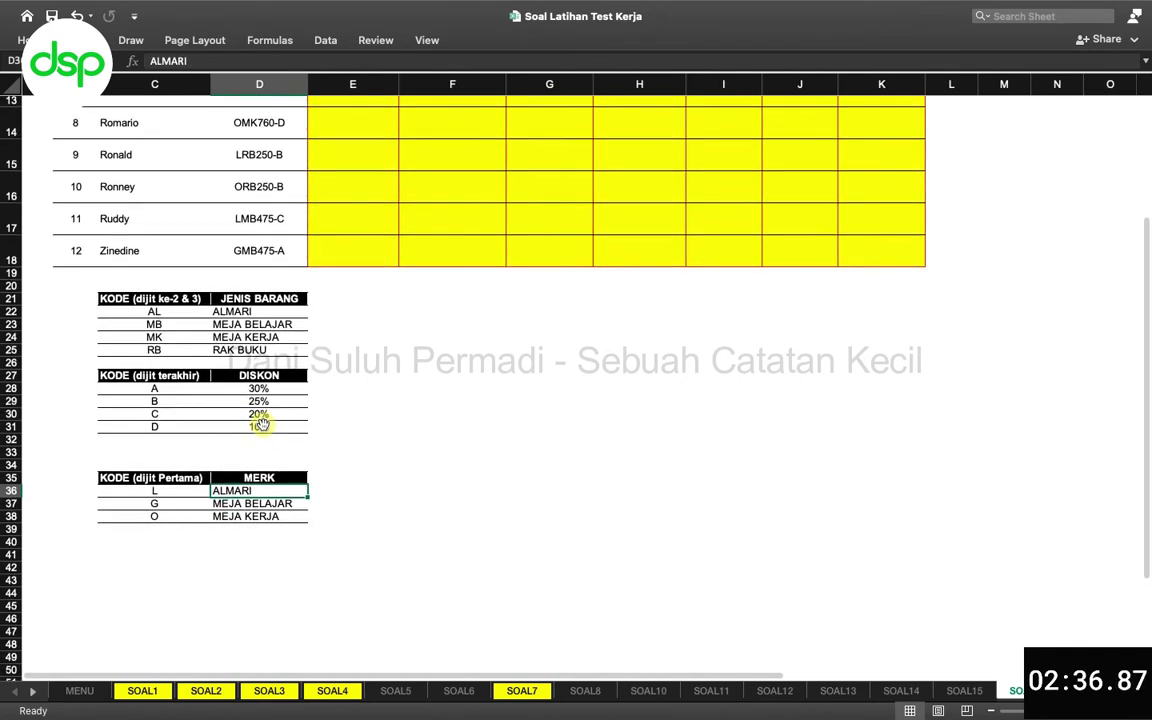
type("LABI-LABI")
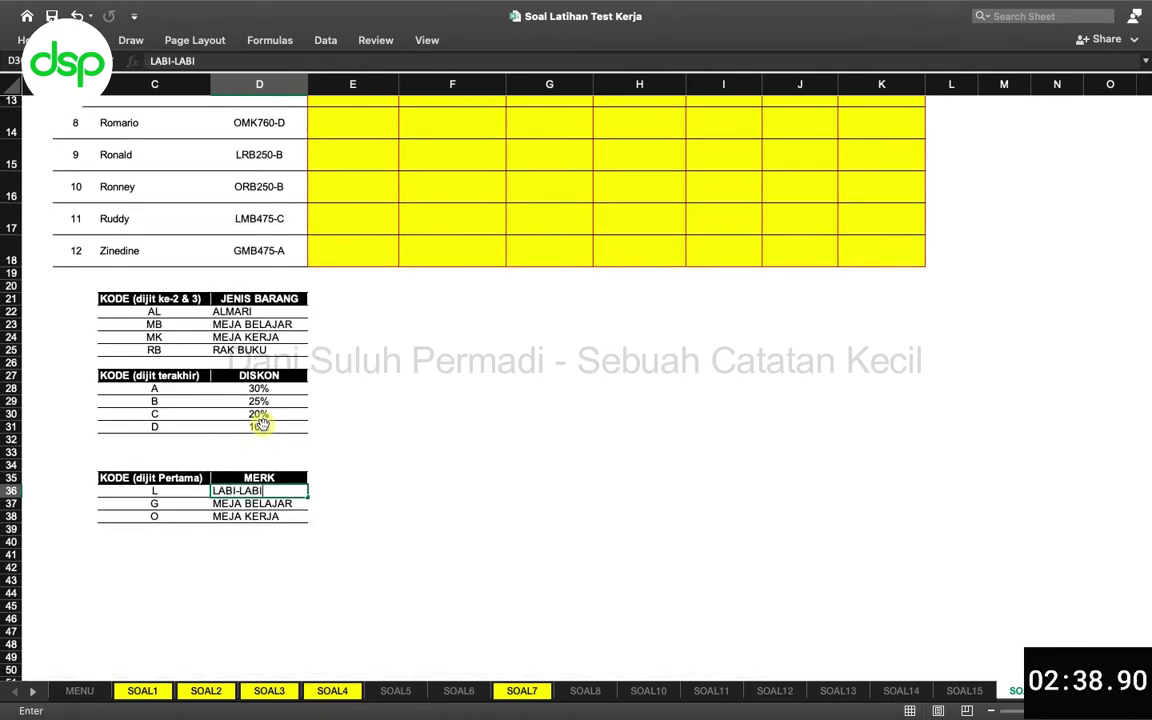
key("Return")
type("Gorr")
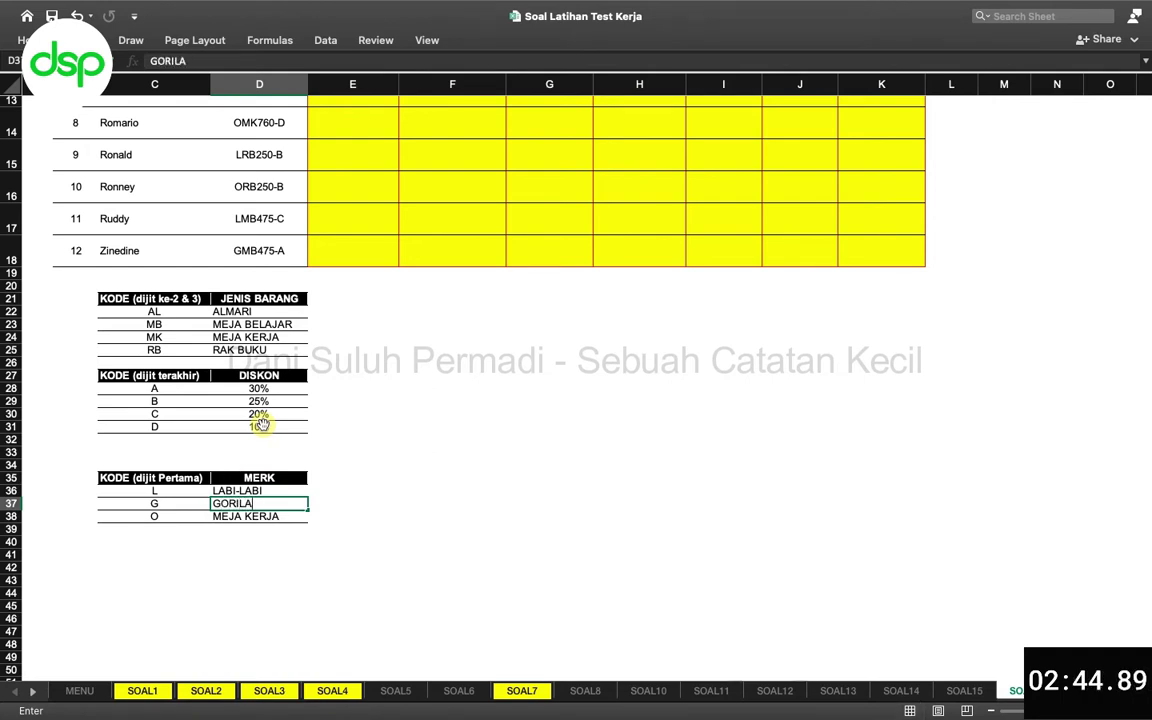
key("Return")
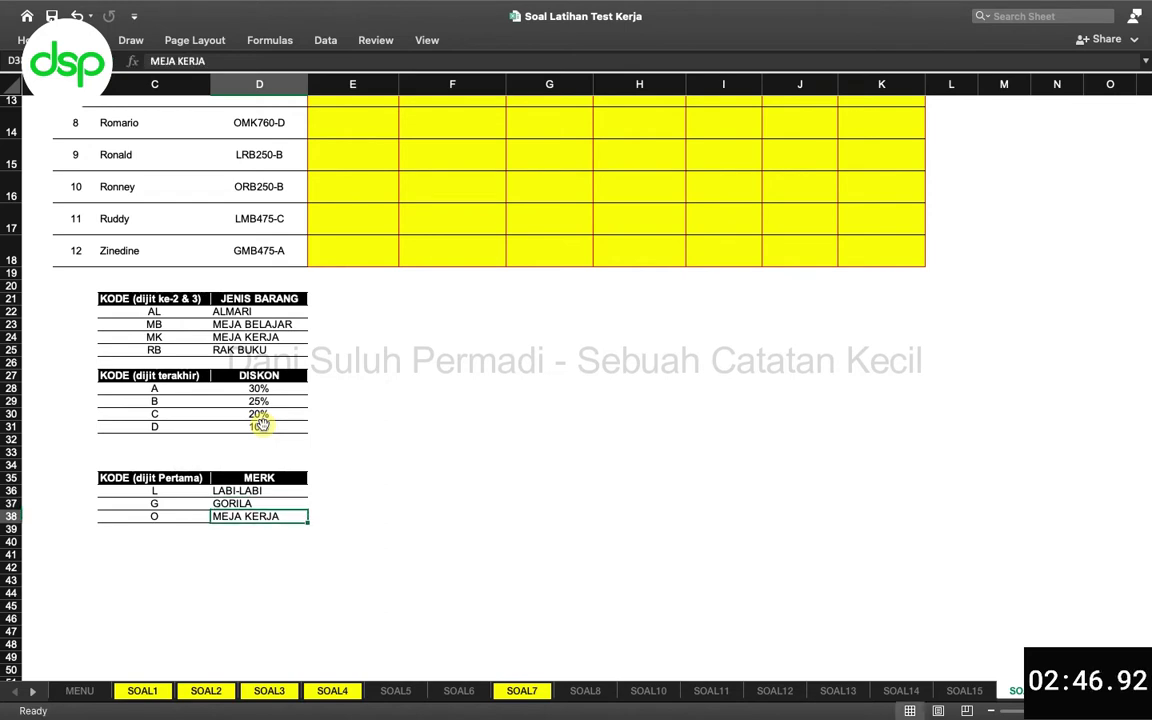
type("ORANG UTAN")
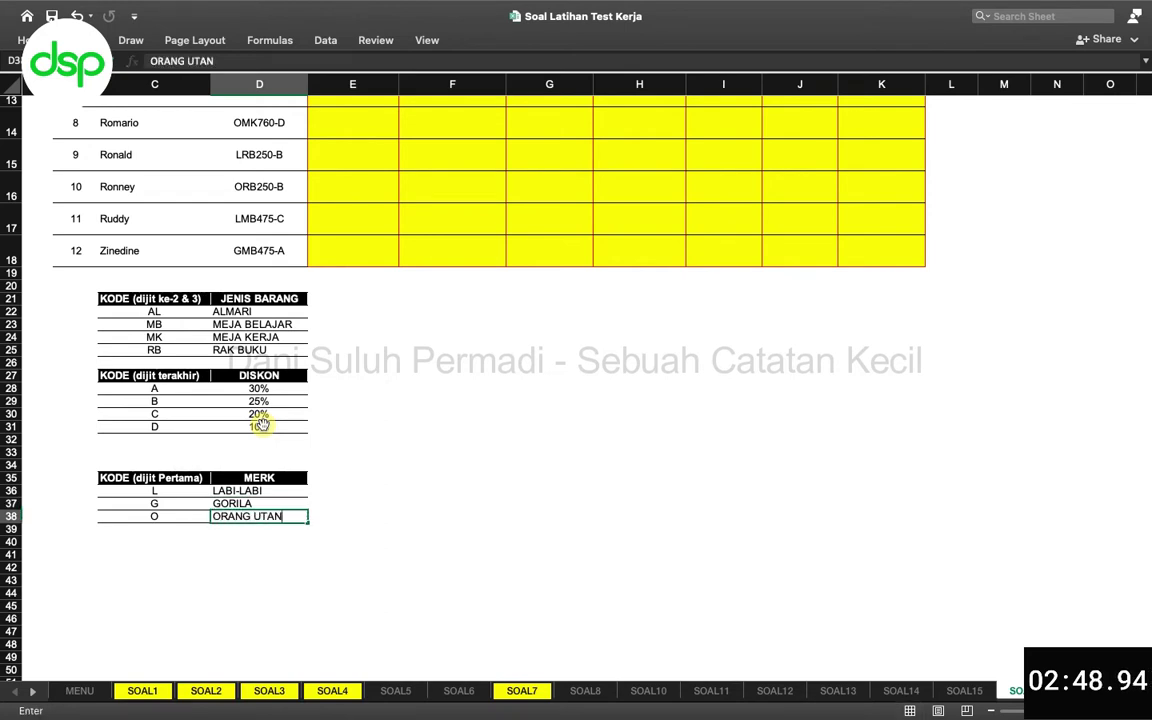
key("Return")
Step: Compare the KODE in row 7 with the brand table's first-character codes to plan the MEREK lookup in E7
scroll(261, 424, "up", 3)
scroll(261, 424, "up", 5)
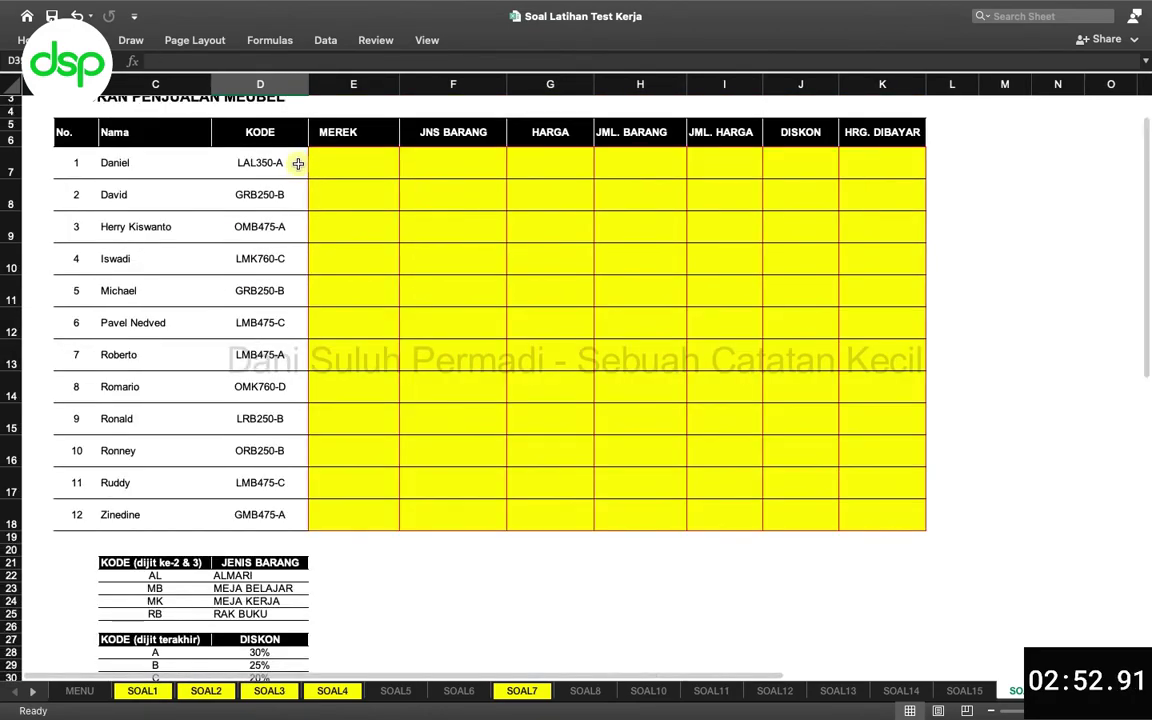
scroll(298, 163, "up", 2)
scroll(298, 163, "down", 2)
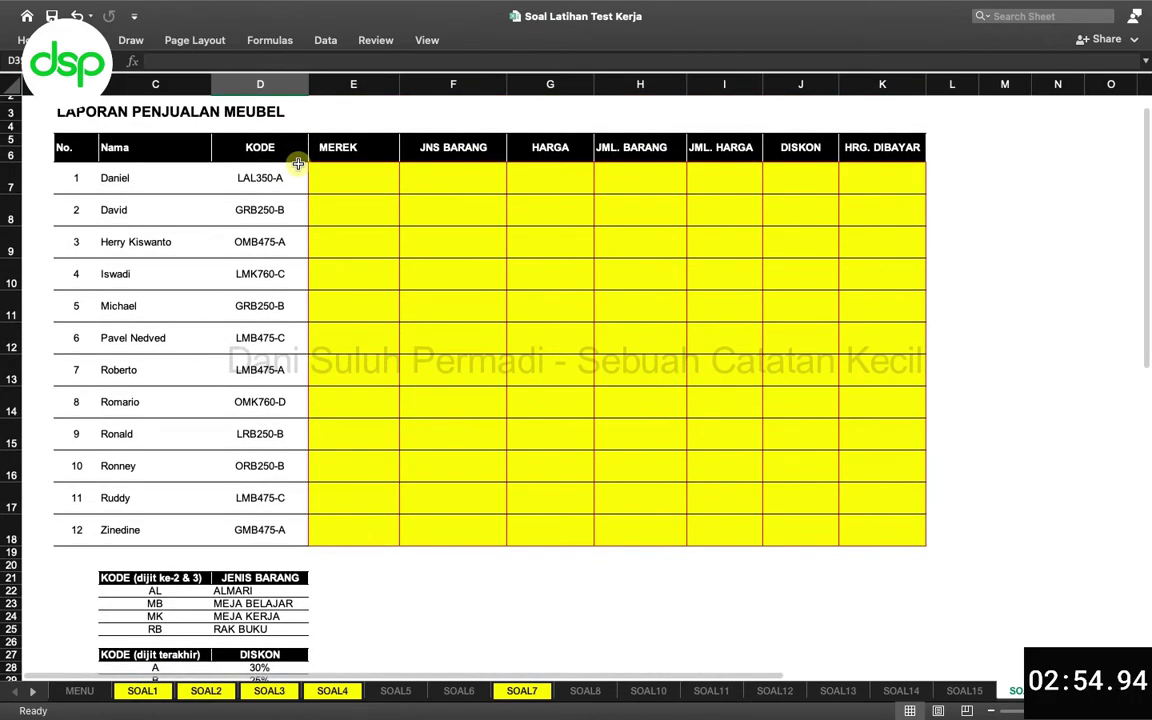
scroll(298, 164, "up", 2)
left_click(334, 200)
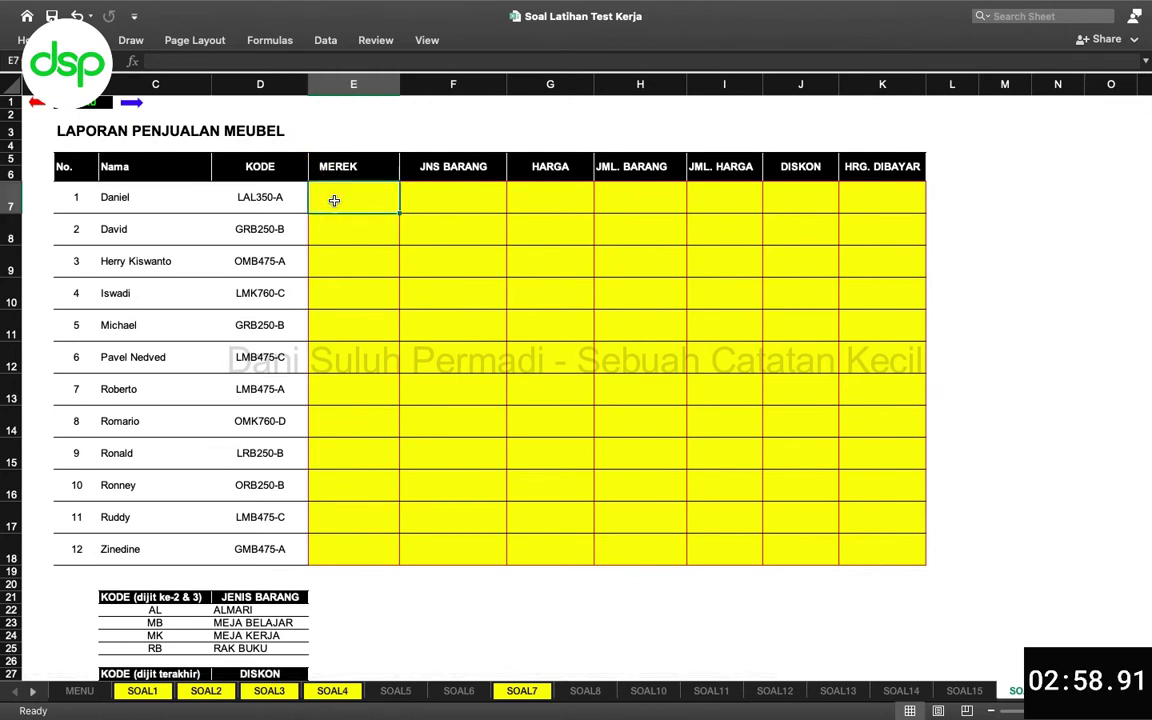
left_click(268, 193)
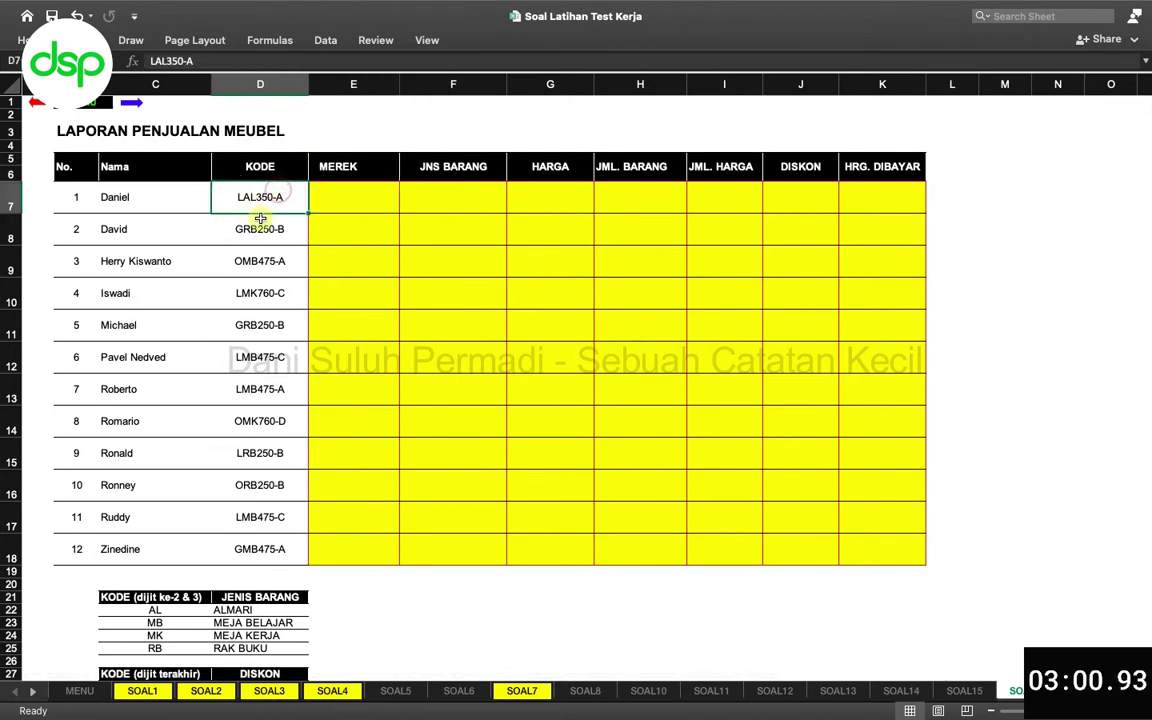
scroll(255, 300, "down", 6)
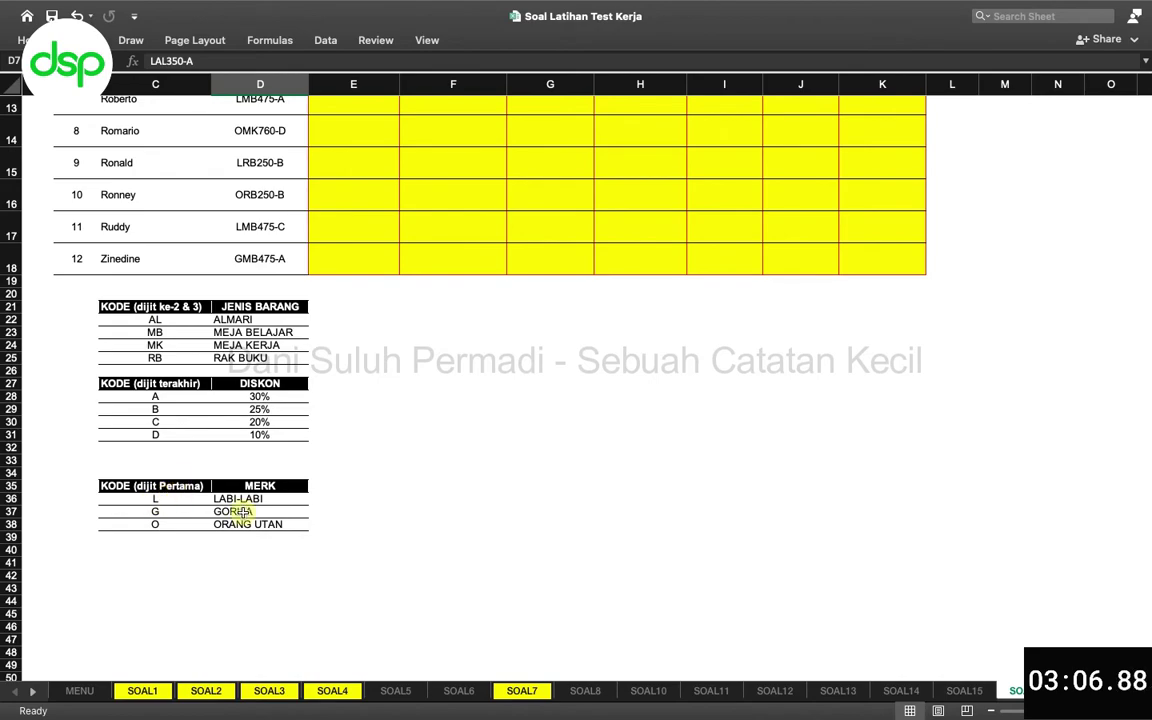
scroll(220, 462, "up", 6)
left_click(339, 193)
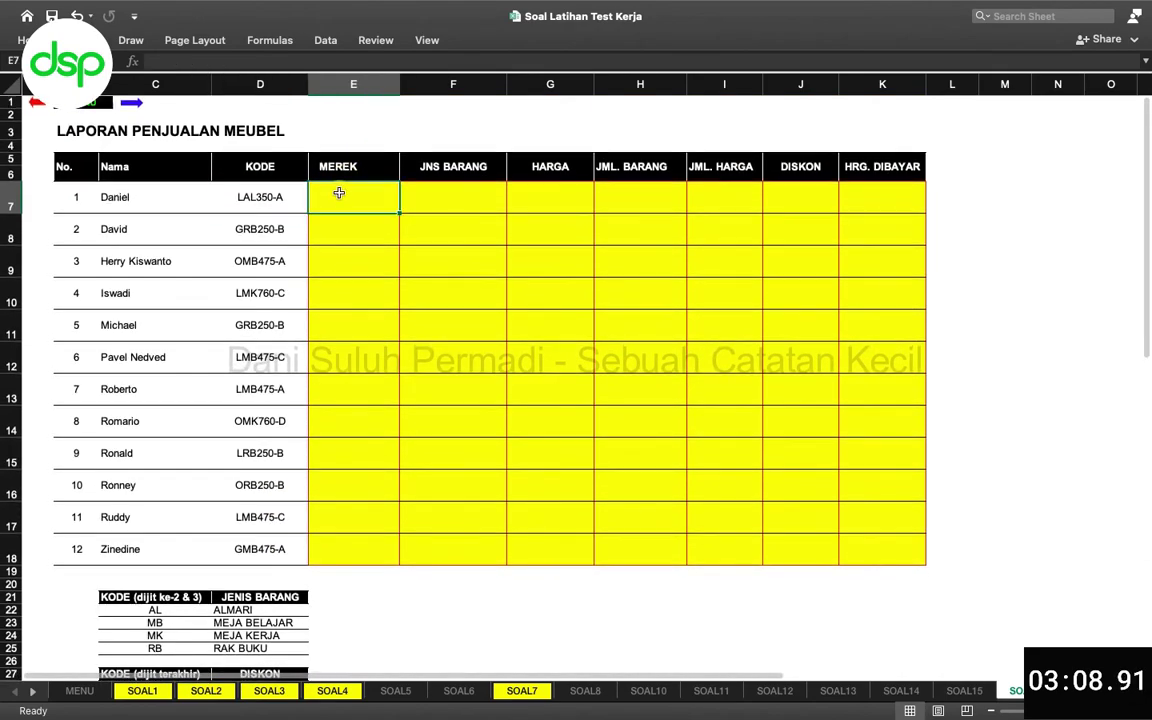
Step: Define named ranges beginning with "tabel" for the item-type data C22:D25 and the discount data C28:D31
scroll(339, 193, "down", 5)
scroll(339, 193, "down", 2)
scroll(339, 193, "up", 2)
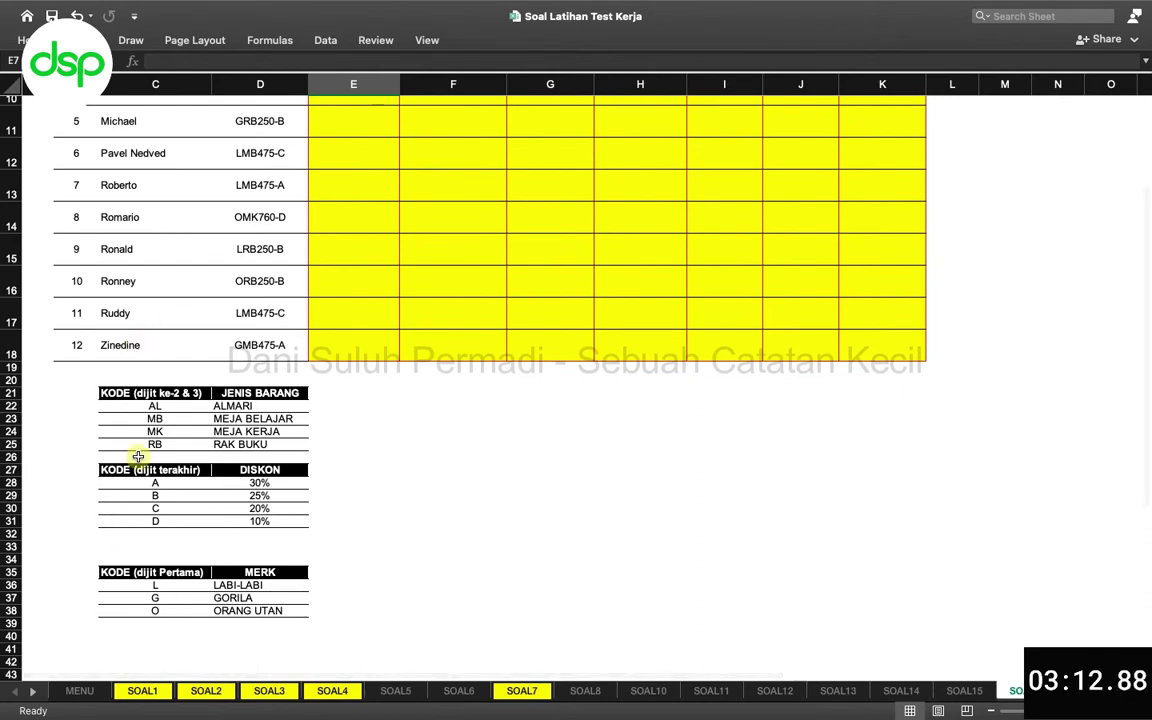
left_click_drag(160, 404, 256, 442)
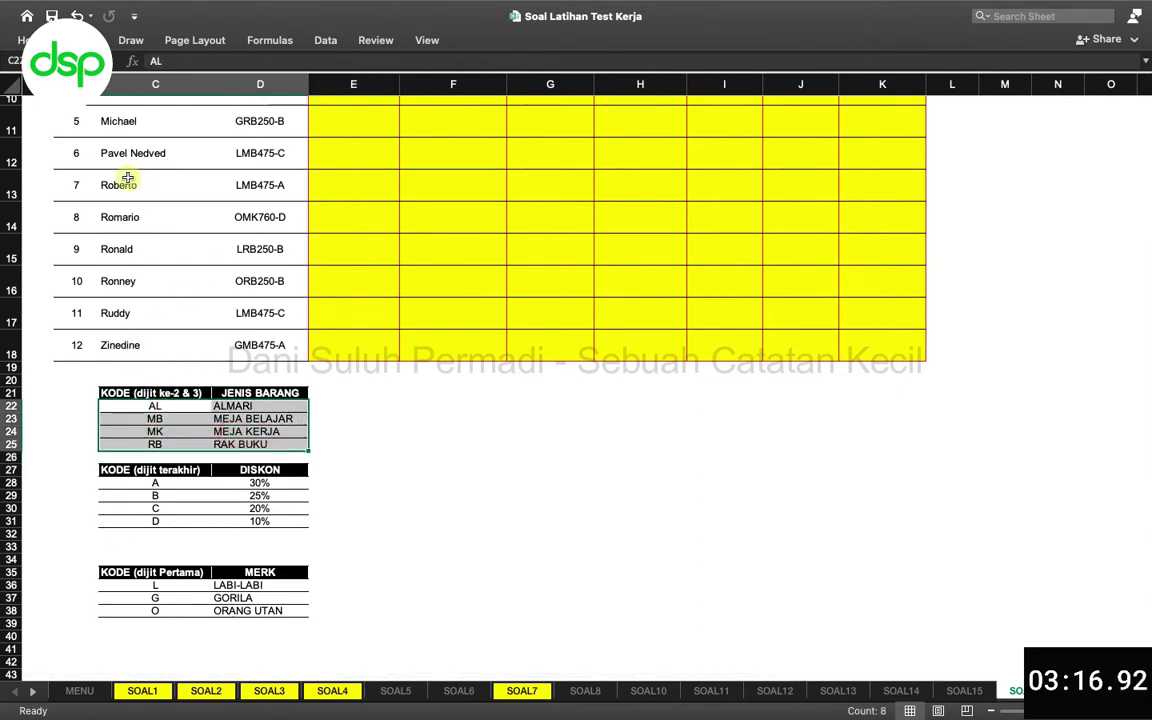
type("tabel_")
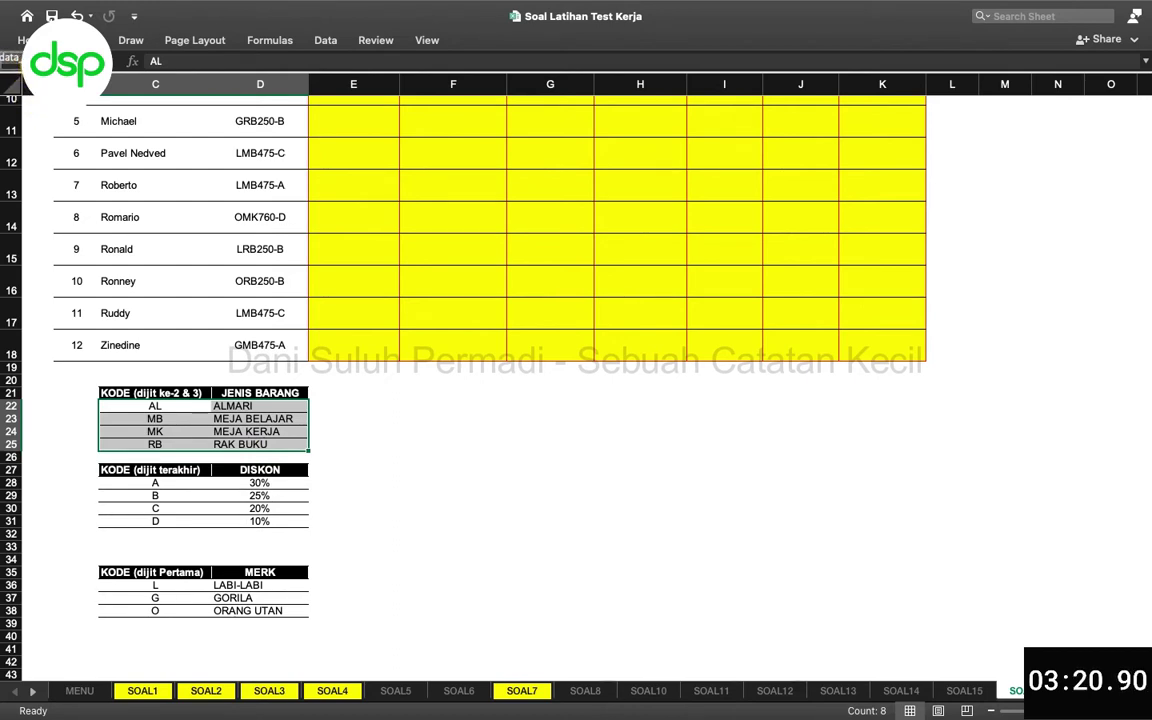
key("Return")
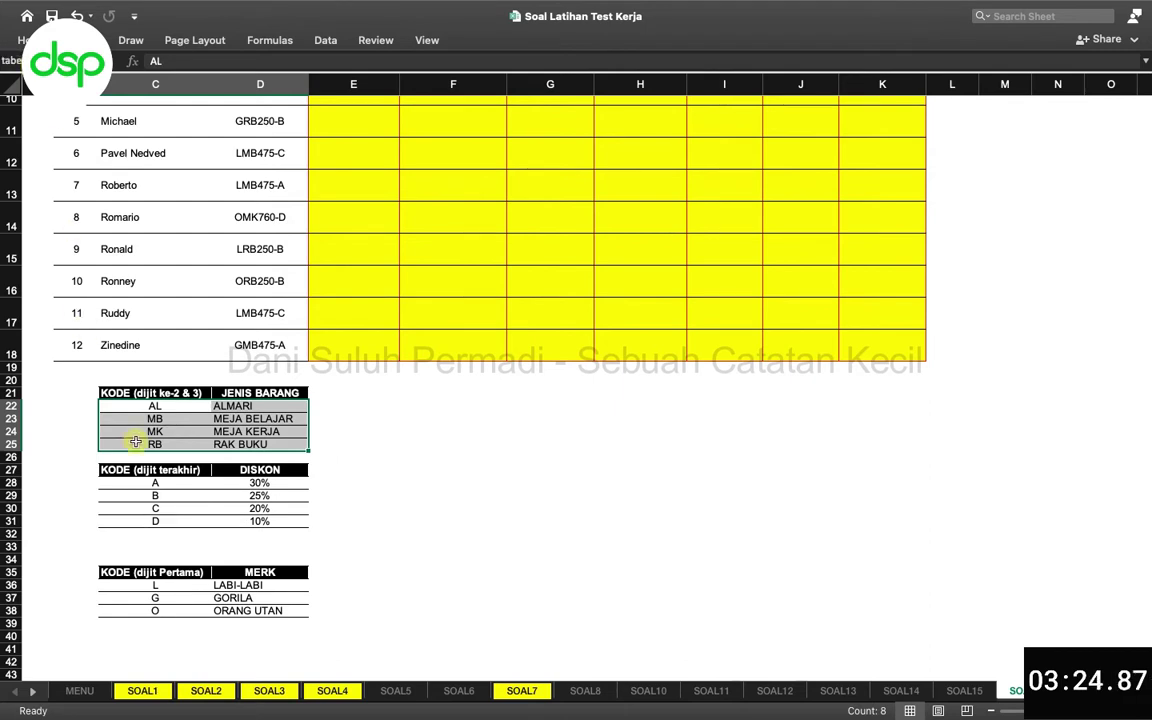
left_click_drag(158, 487, 244, 519)
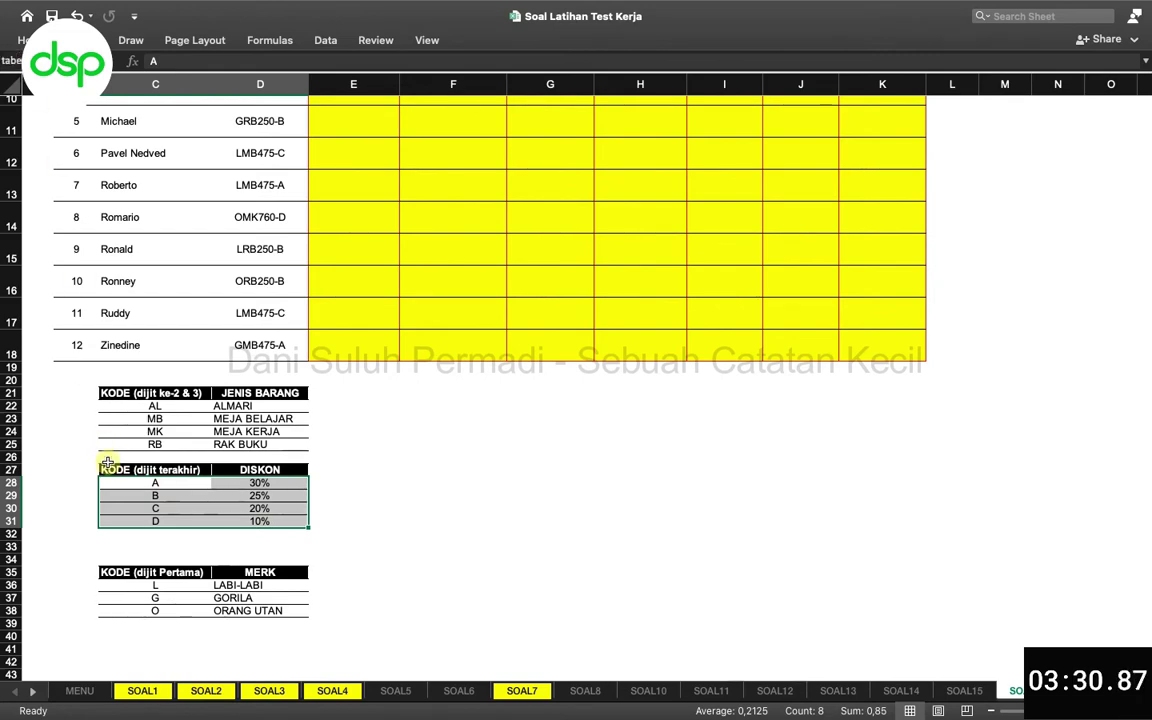
Step: Name the brand data range C36:D38 tabel_merek
scroll(100, 470, "down", 1)
left_click(140, 544)
left_click(224, 566, "shift")
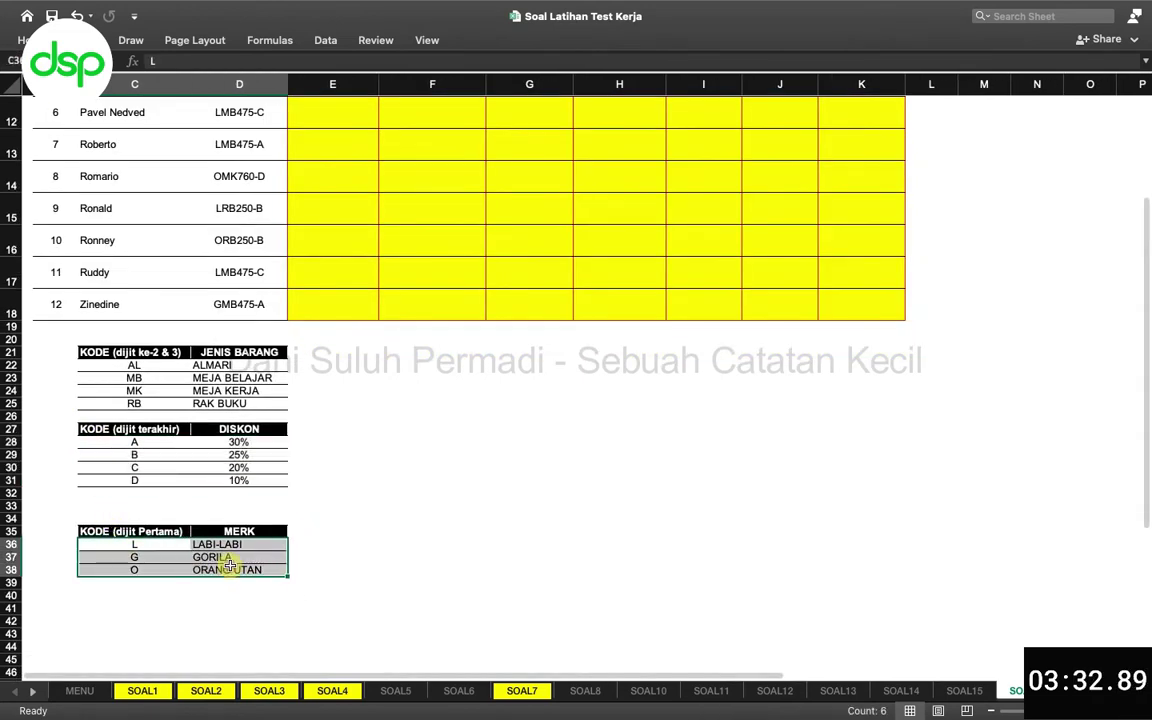
scroll(226, 561, "up", 10)
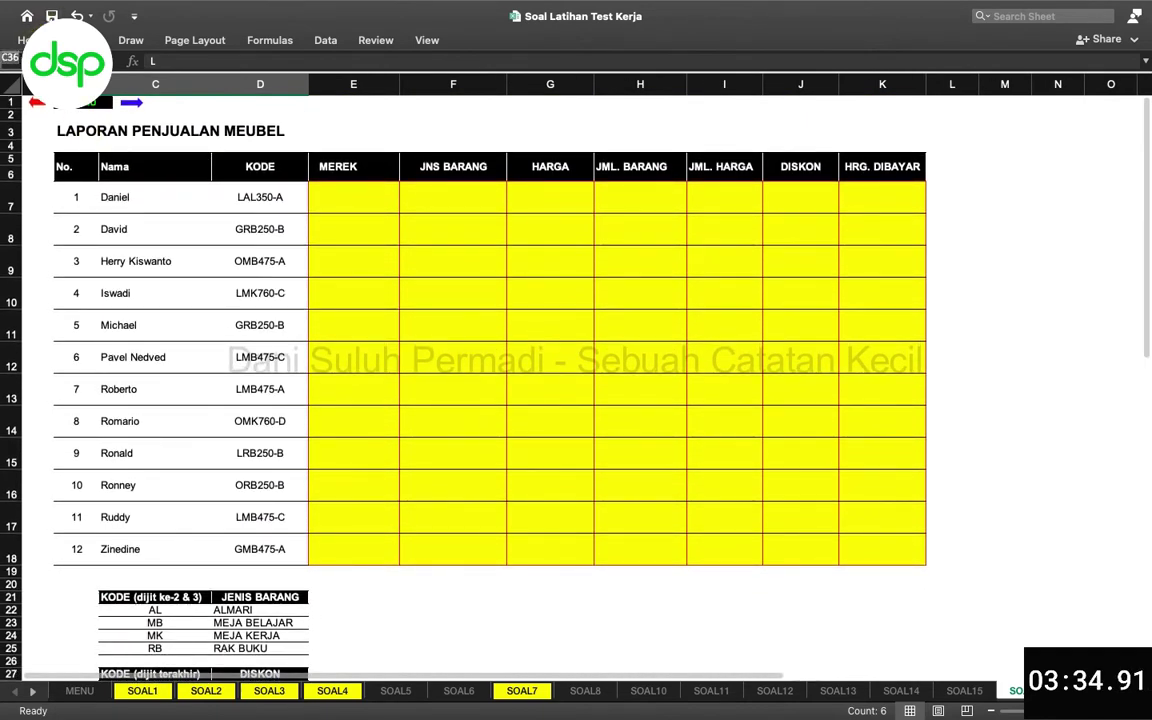
left_click(10, 58)
type("data")
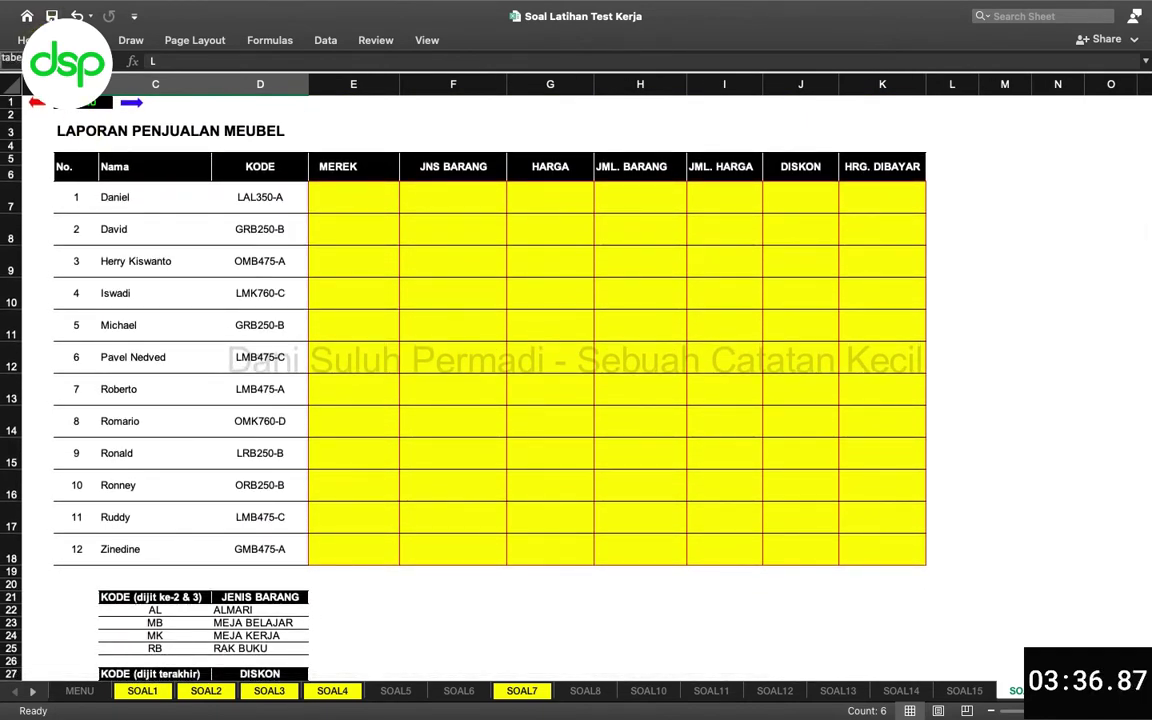
key("Return")
scroll(278, 262, "up", 10)
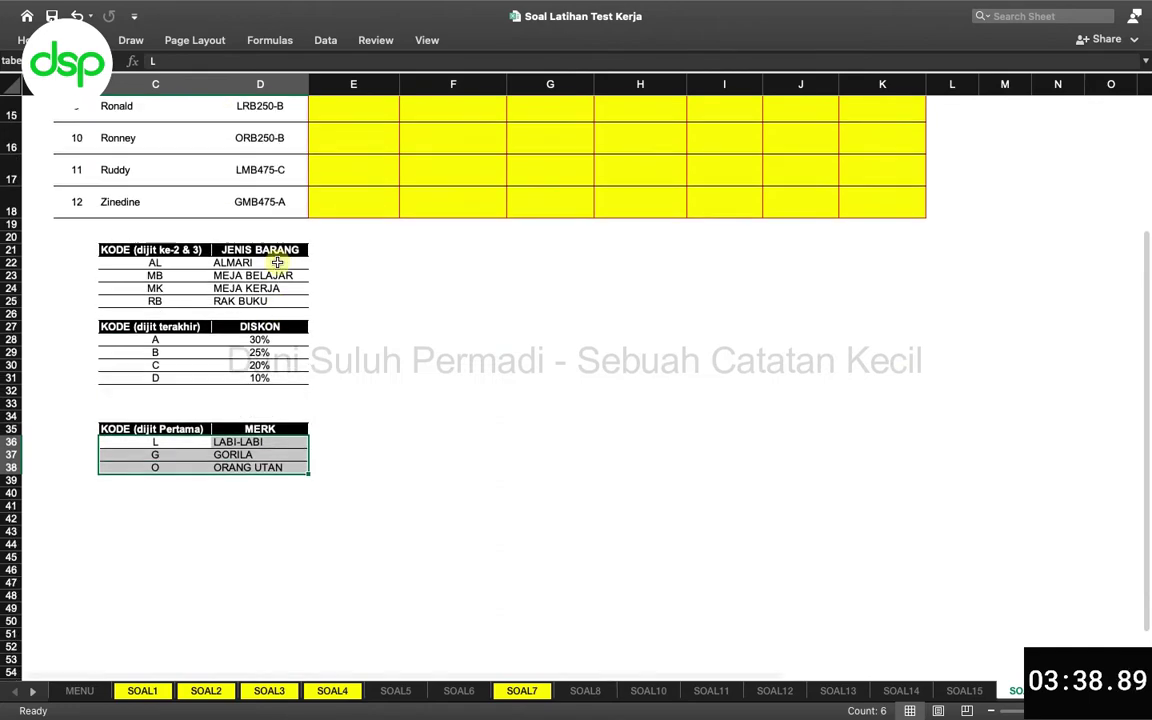
Step: Enter =VLOOKUP(D7;tabel_merek;2;FALSE) in E7, the first MEREK cell
left_click(350, 204)
left_click(350, 204)
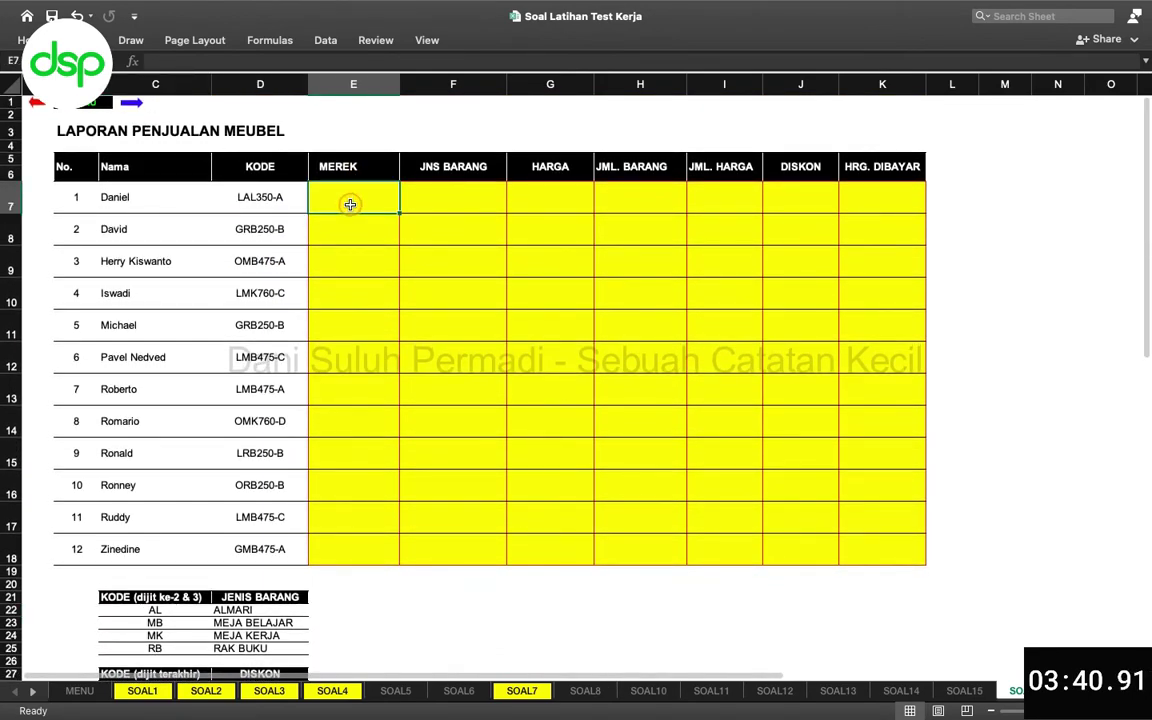
scroll(350, 204, "down", 3)
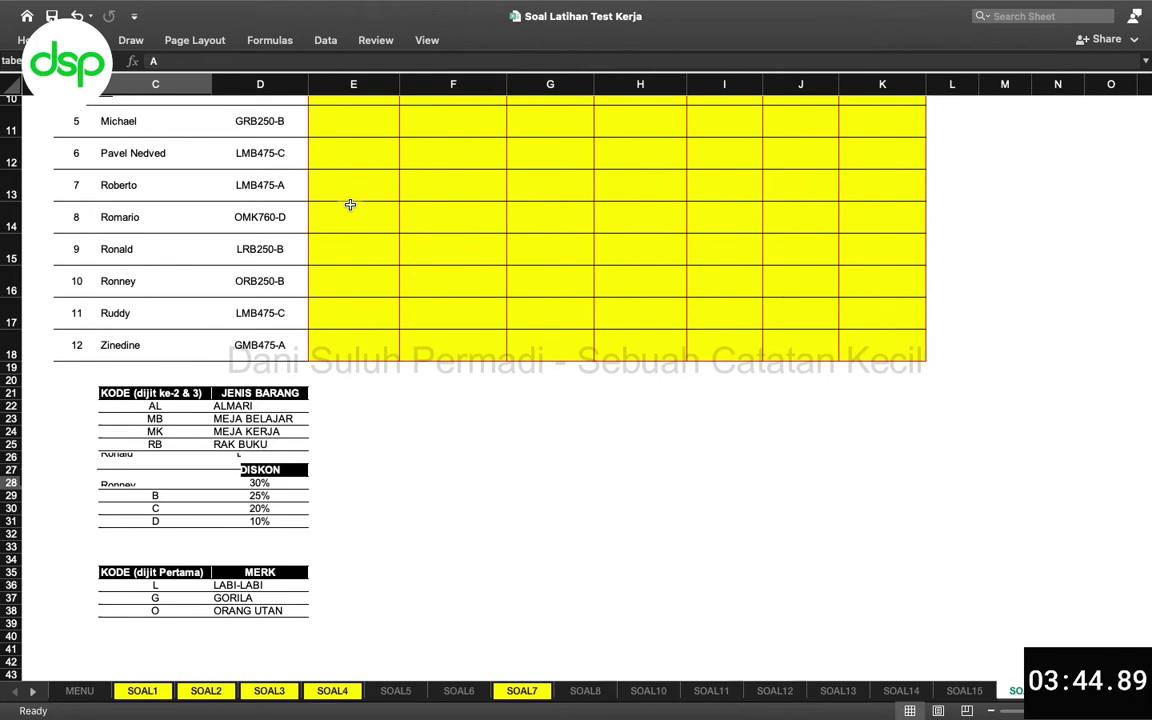
scroll(446, 280, "up", 3)
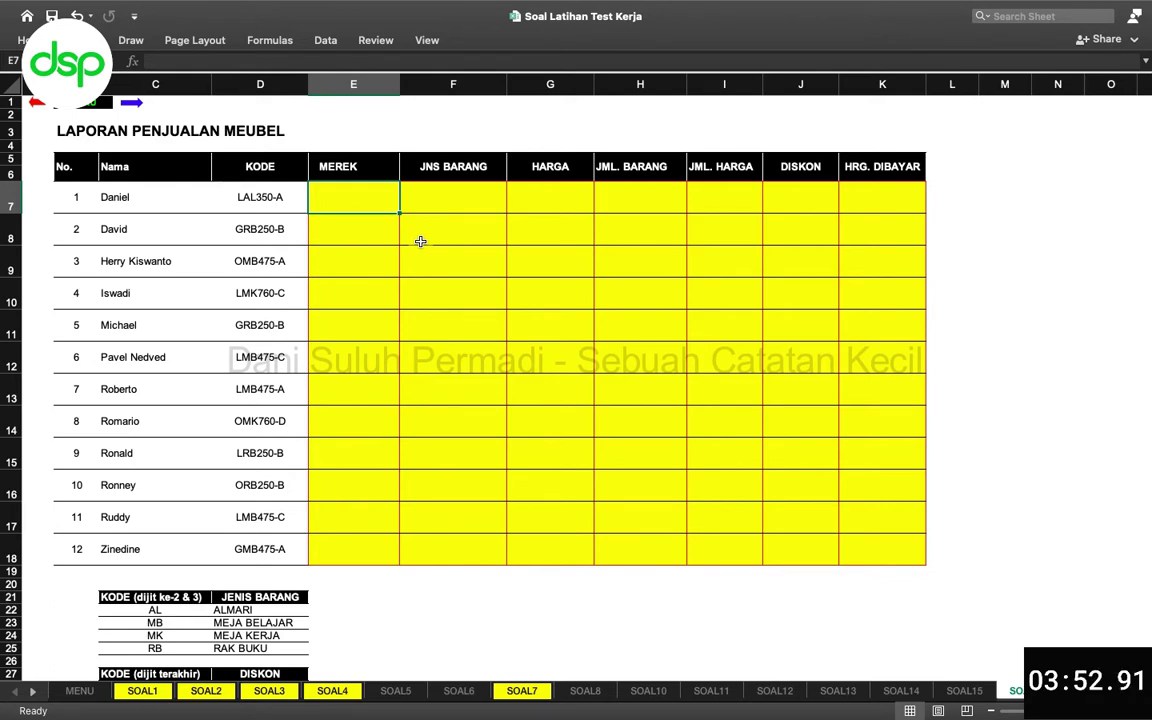
type("vlooku")
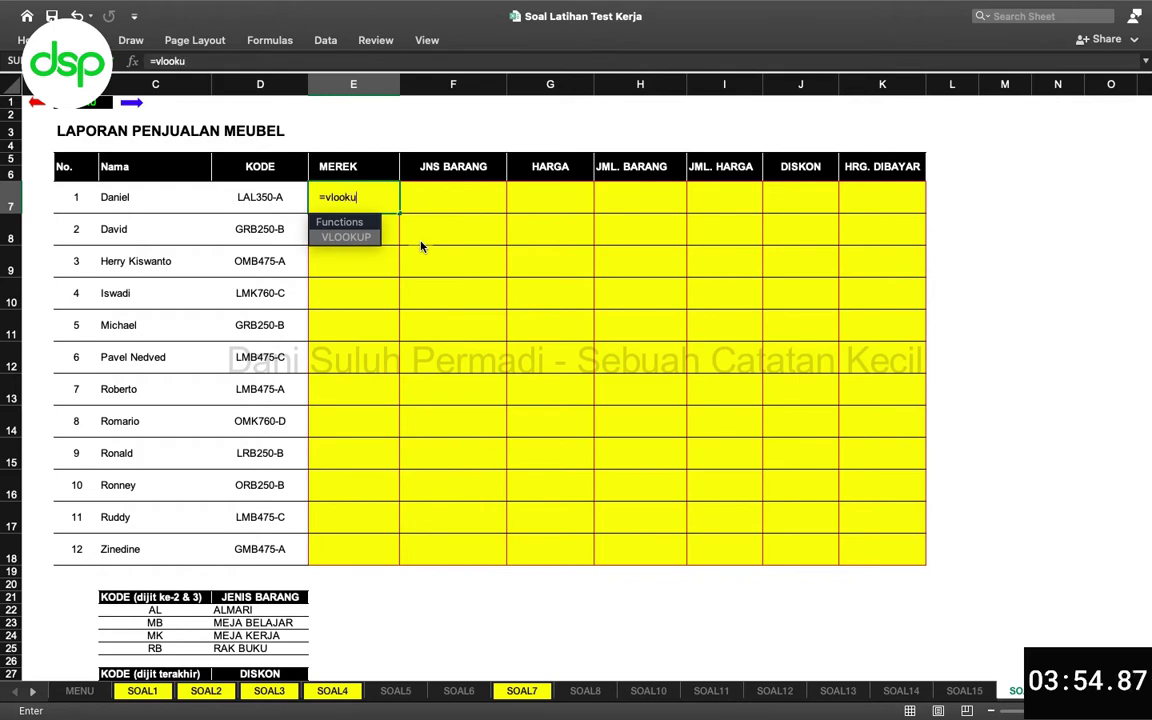
type("p(")
left_click(268, 197)
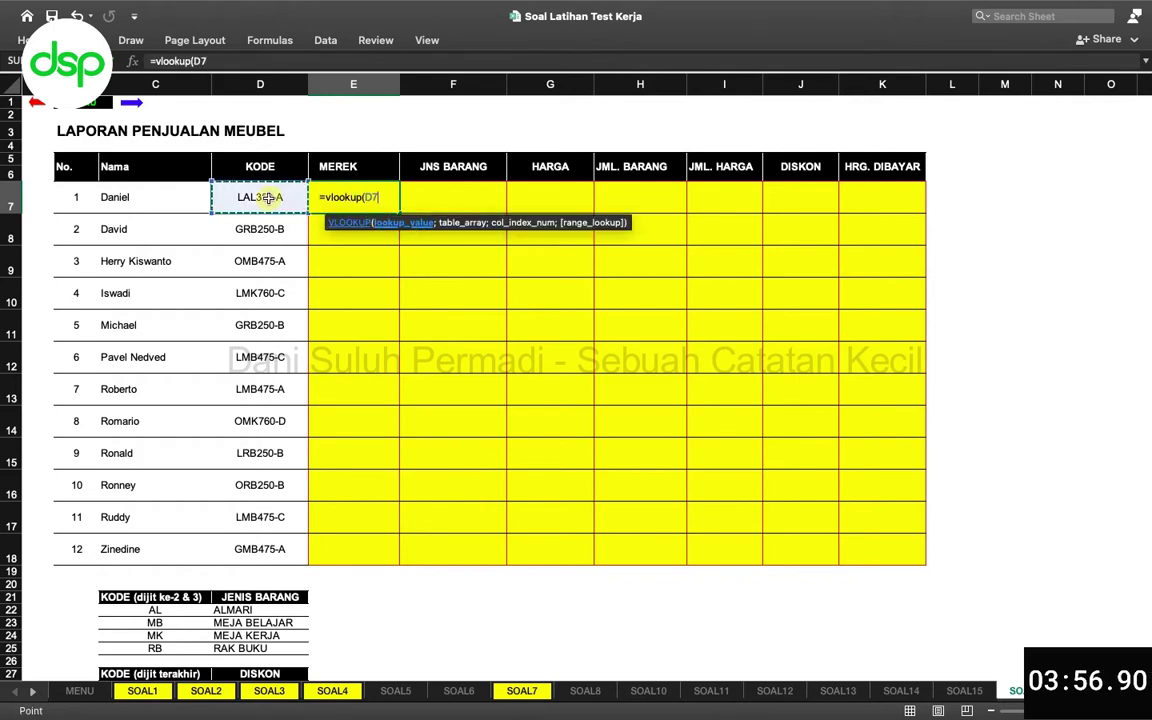
type(";")
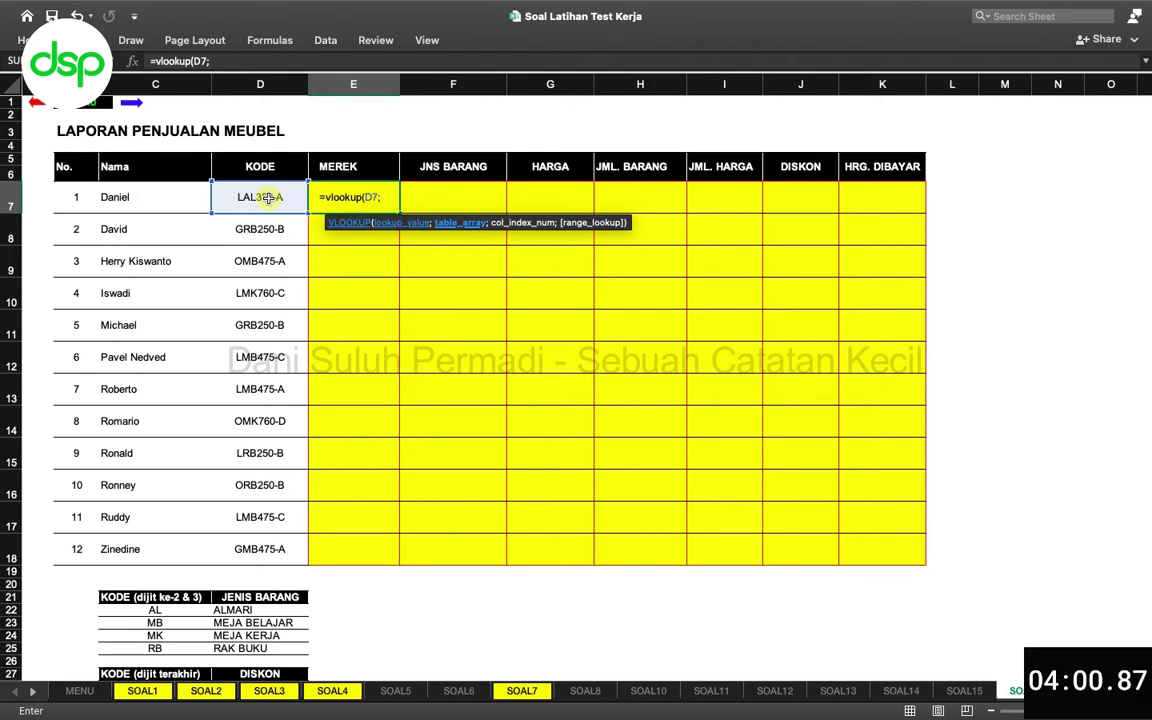
type("tabel")
double_click(330, 282)
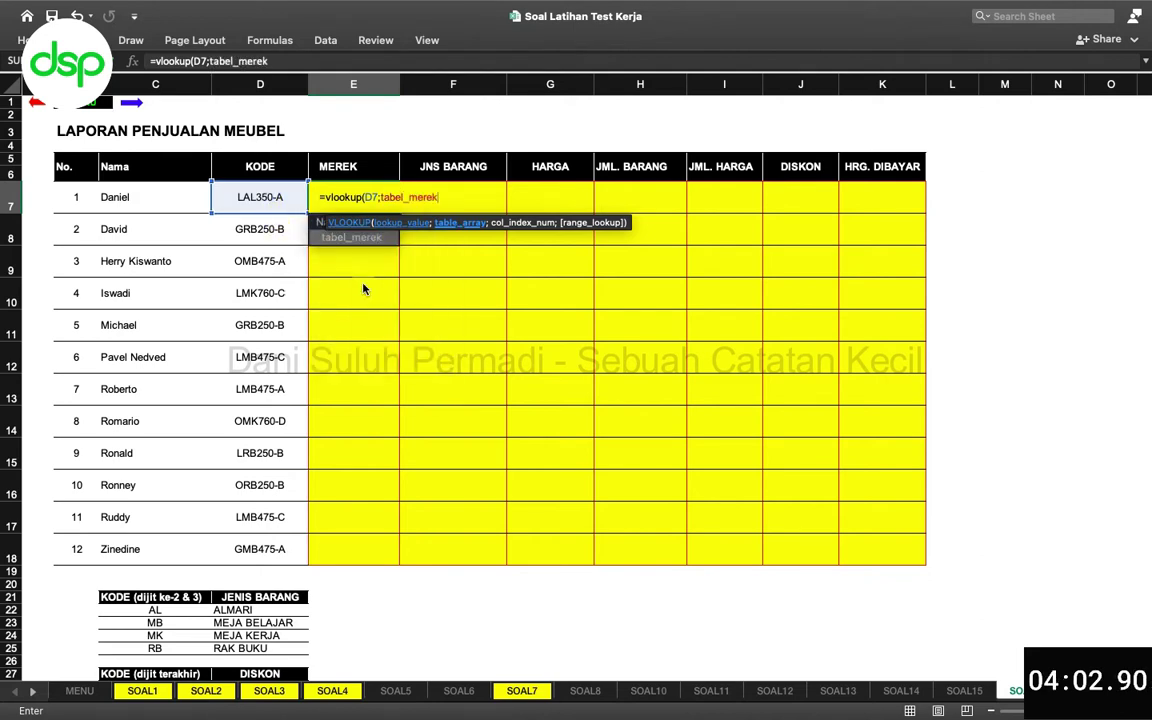
type(";2;")
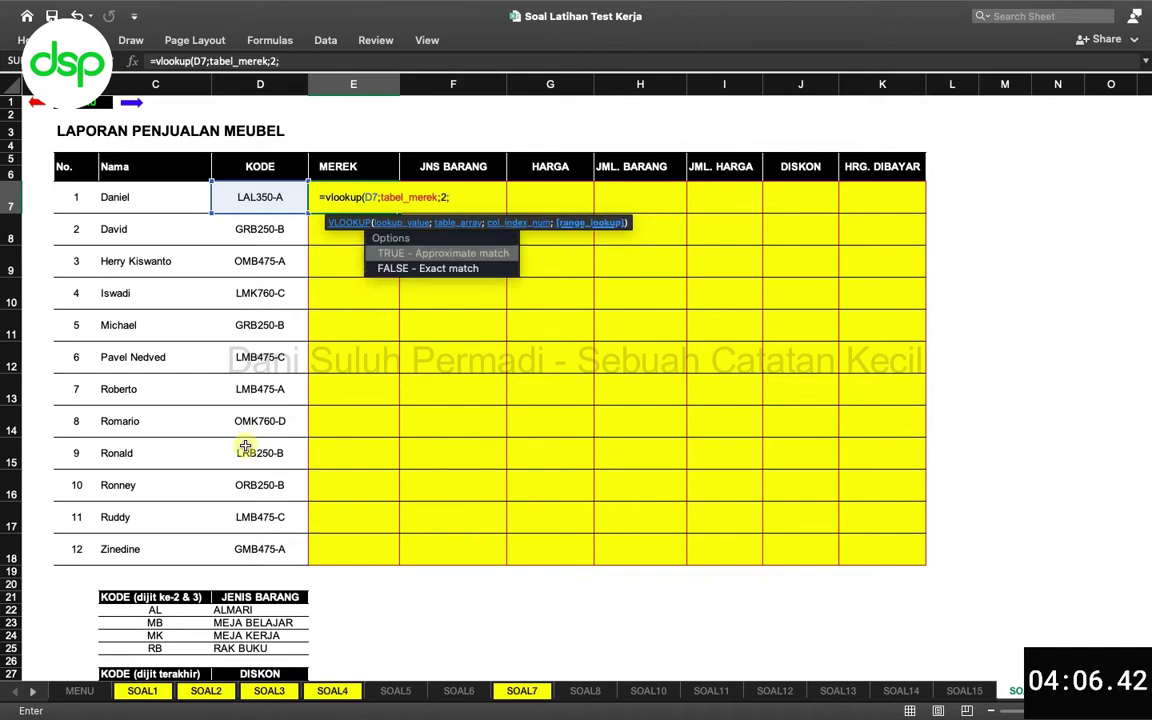
scroll(255, 465, "down", 5)
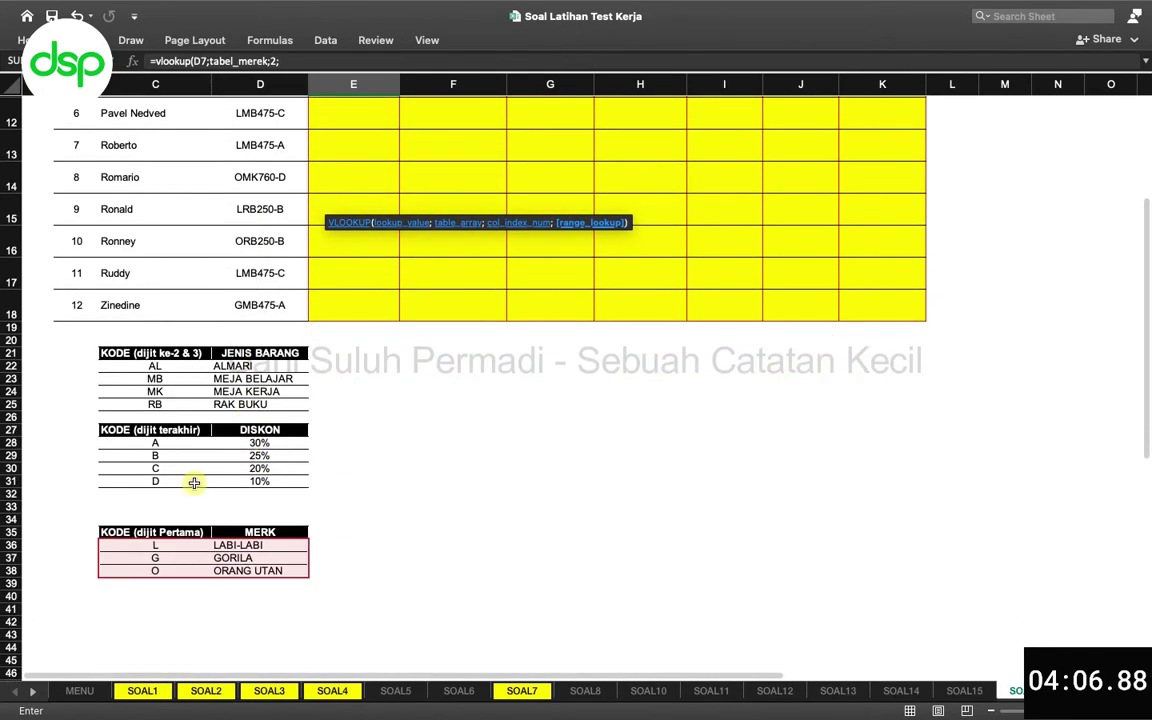
scroll(290, 585, "up", 5)
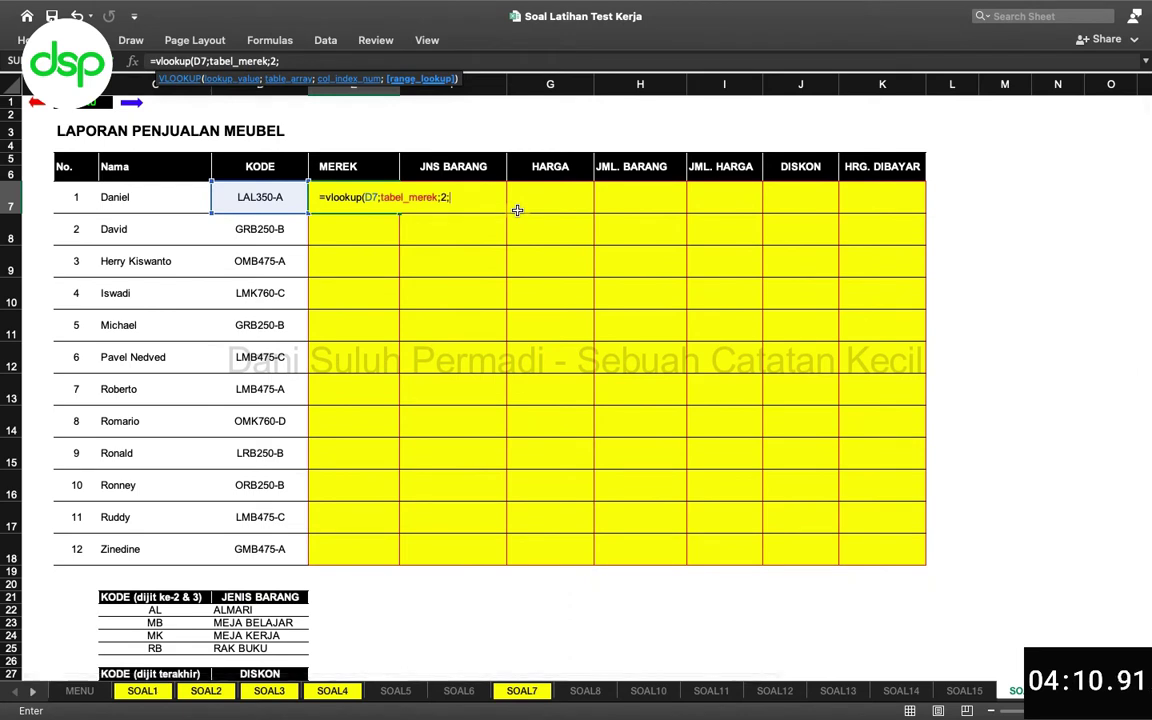
type("FALSE)")
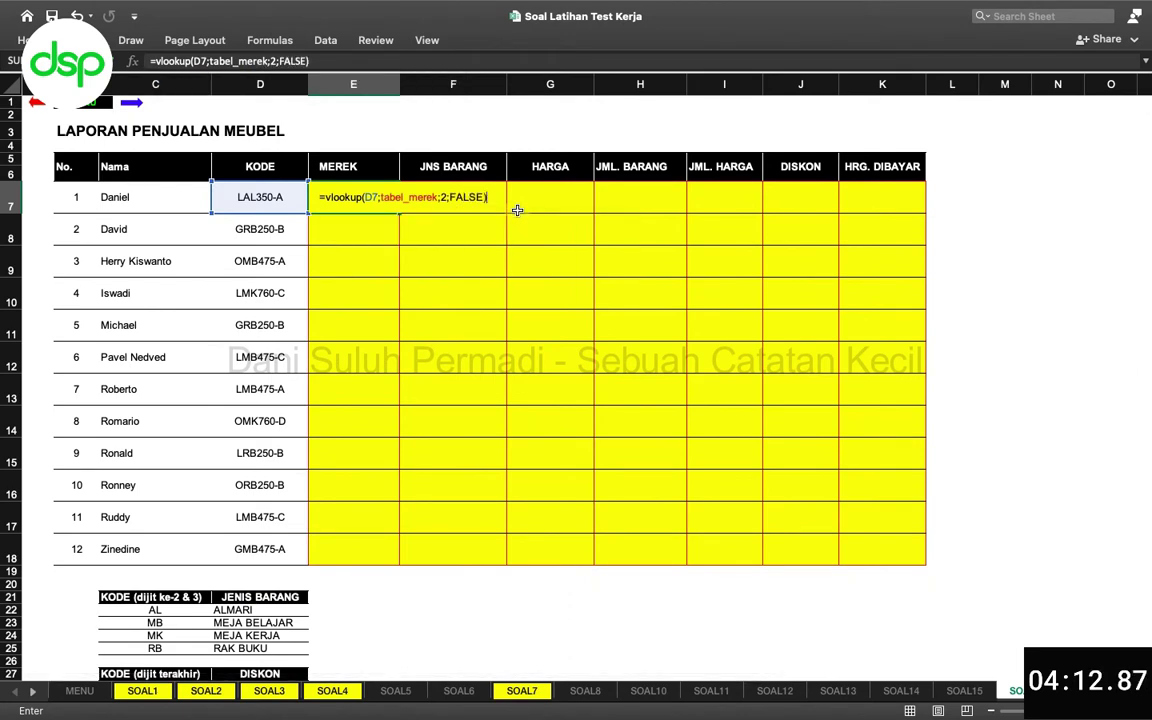
key("Return")
left_click(361, 203)
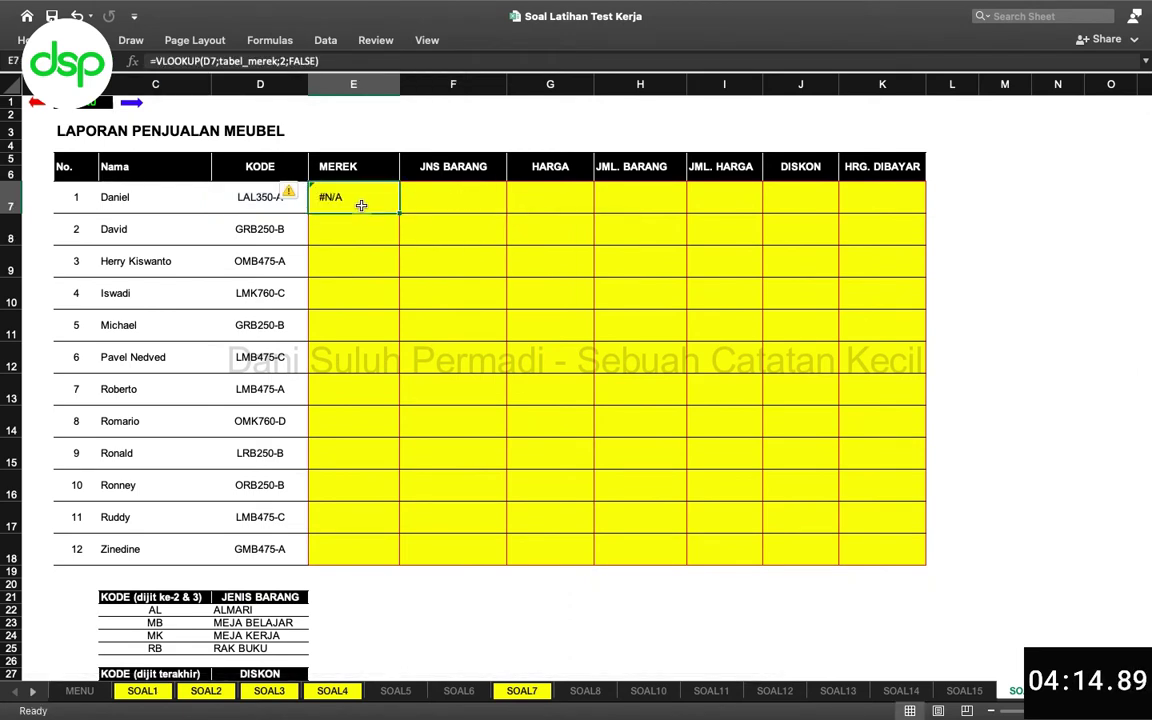
Step: Compare the full code in D7 and the E7 lookup formula with the single-character codes in the brand table from C36
left_click(254, 198)
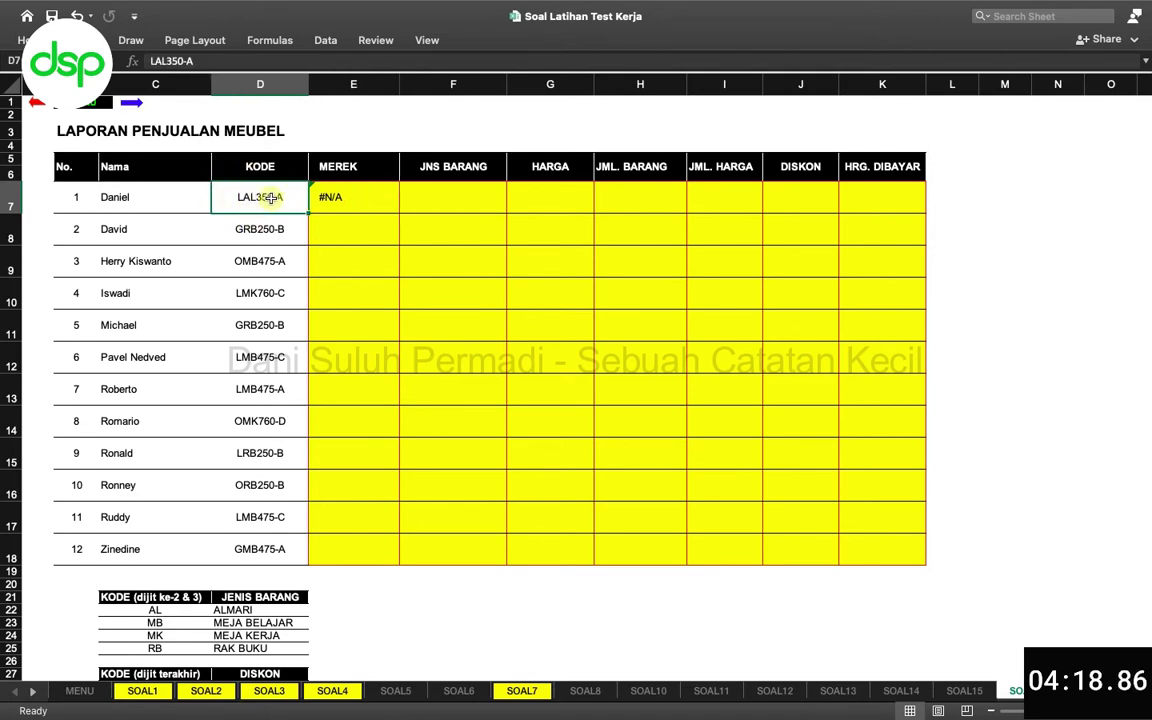
left_click(347, 198)
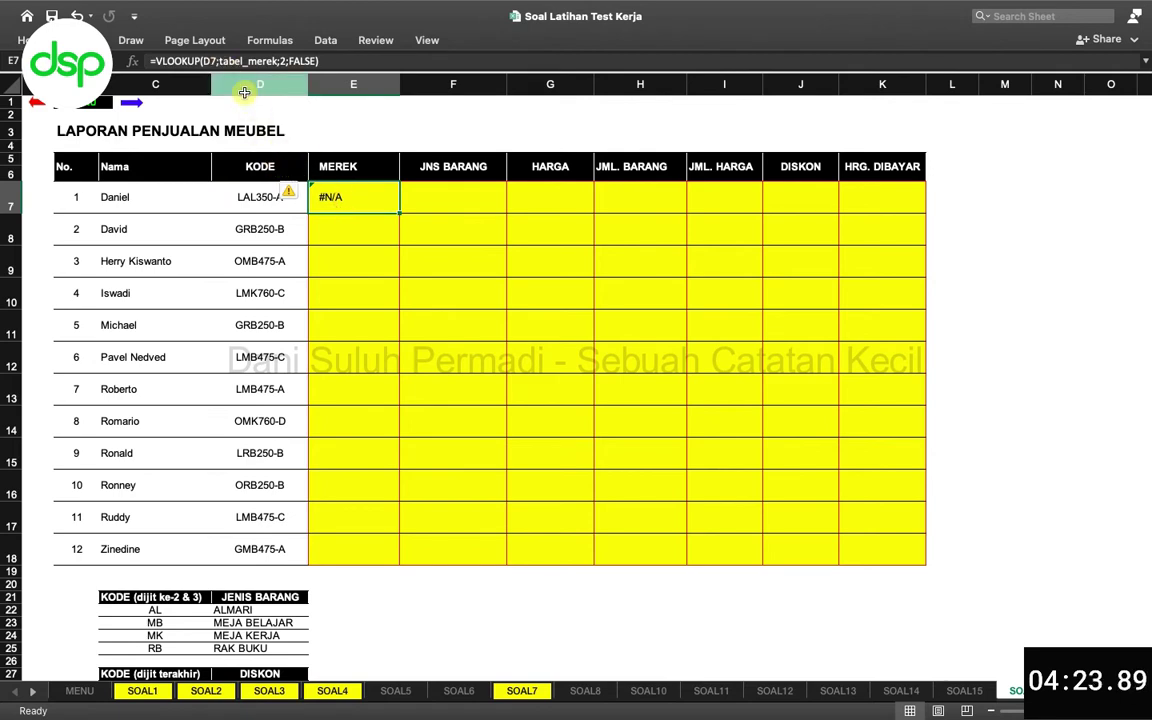
left_click(244, 200)
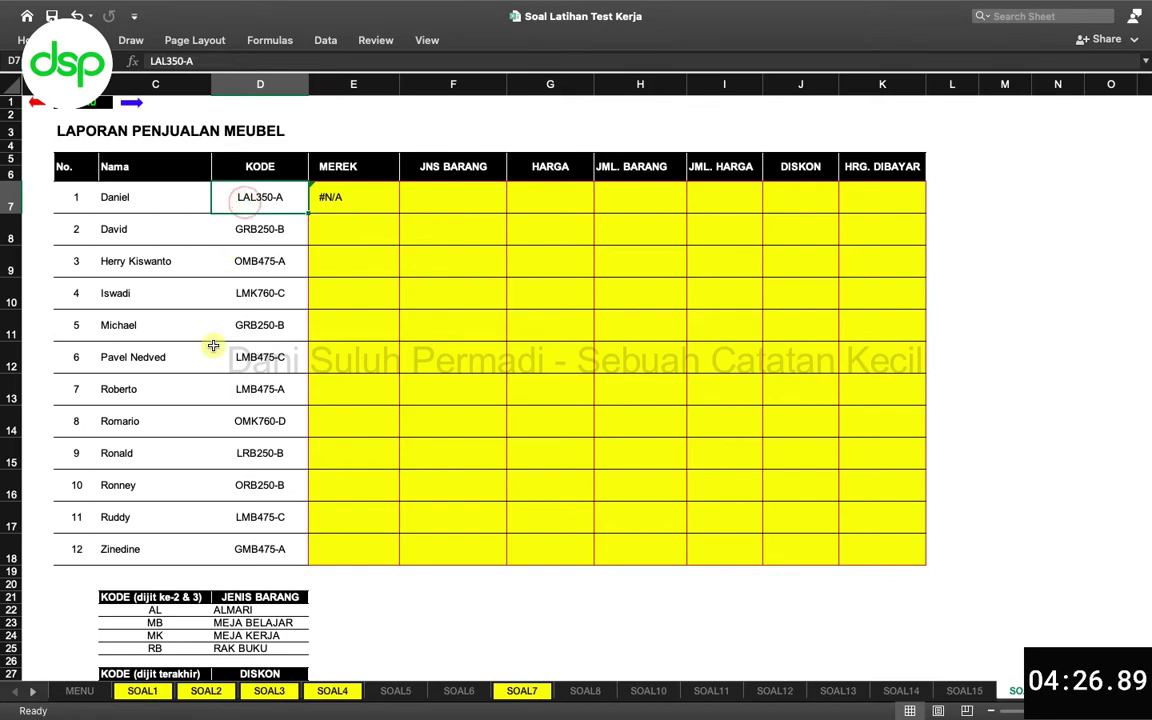
scroll(213, 345, "down", 5)
left_click(151, 518)
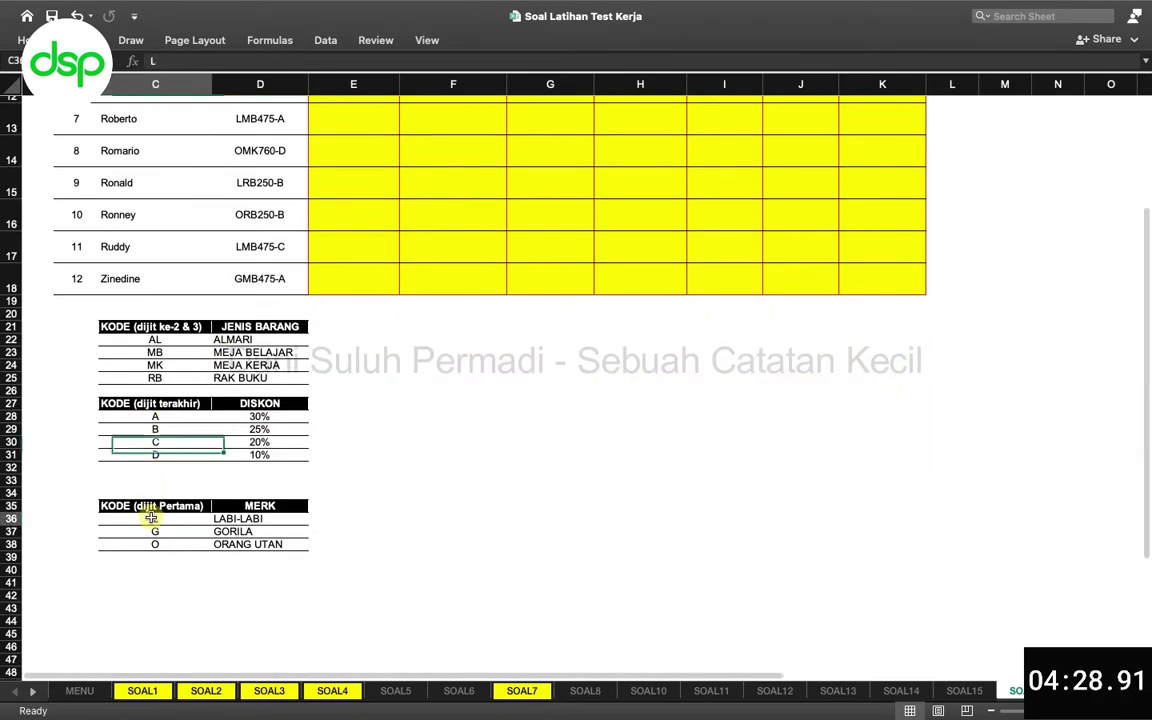
scroll(166, 496, "up", 5)
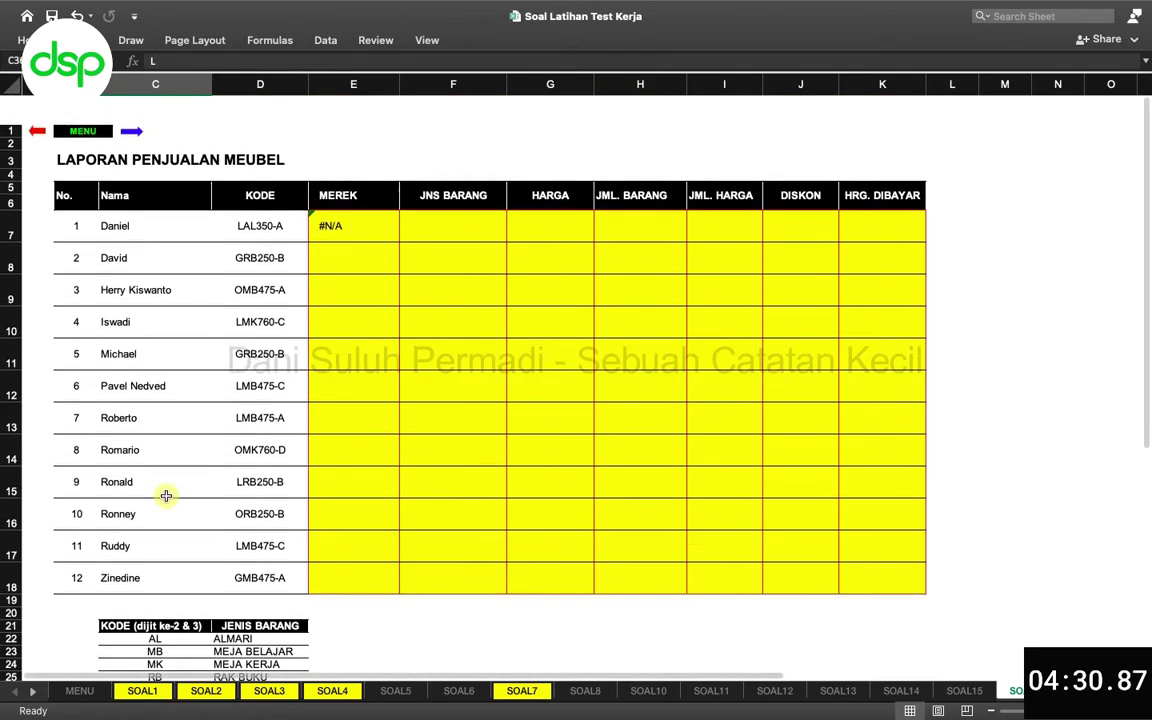
left_click(352, 192)
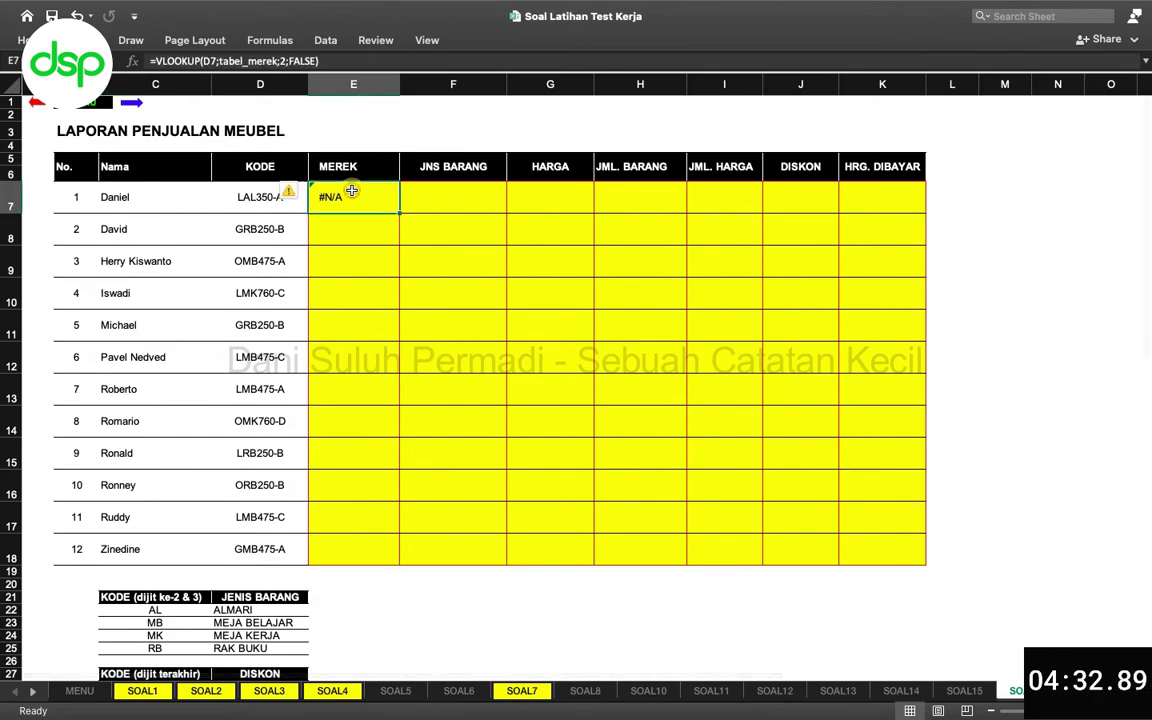
scroll(337, 414, "down", 5)
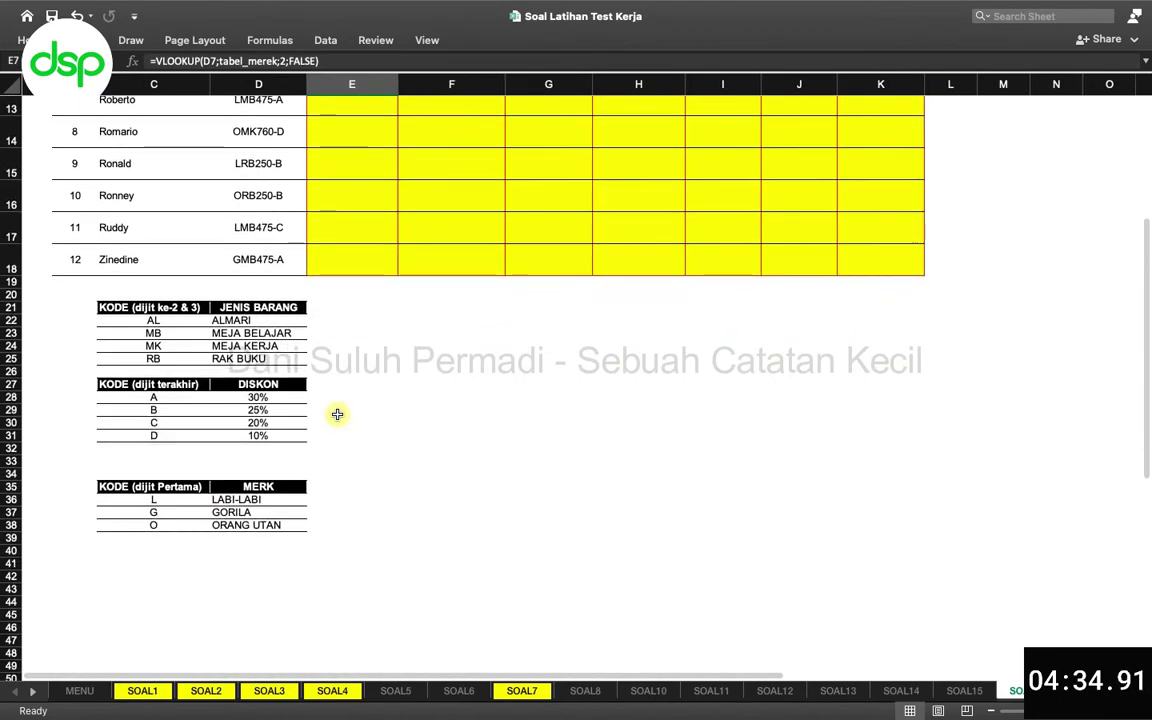
scroll(380, 476, "up", 5)
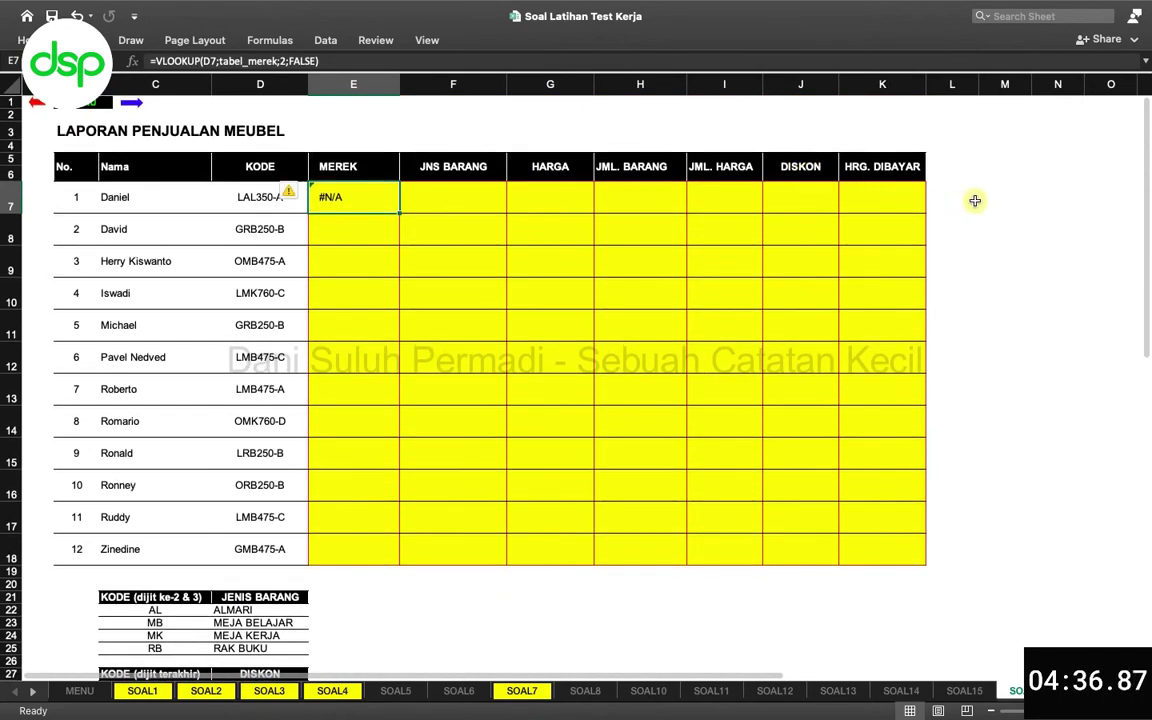
Step: Enter =LEFT(D7;1) in the helper cell M7 to extract the first character of the code
left_click(982, 200)
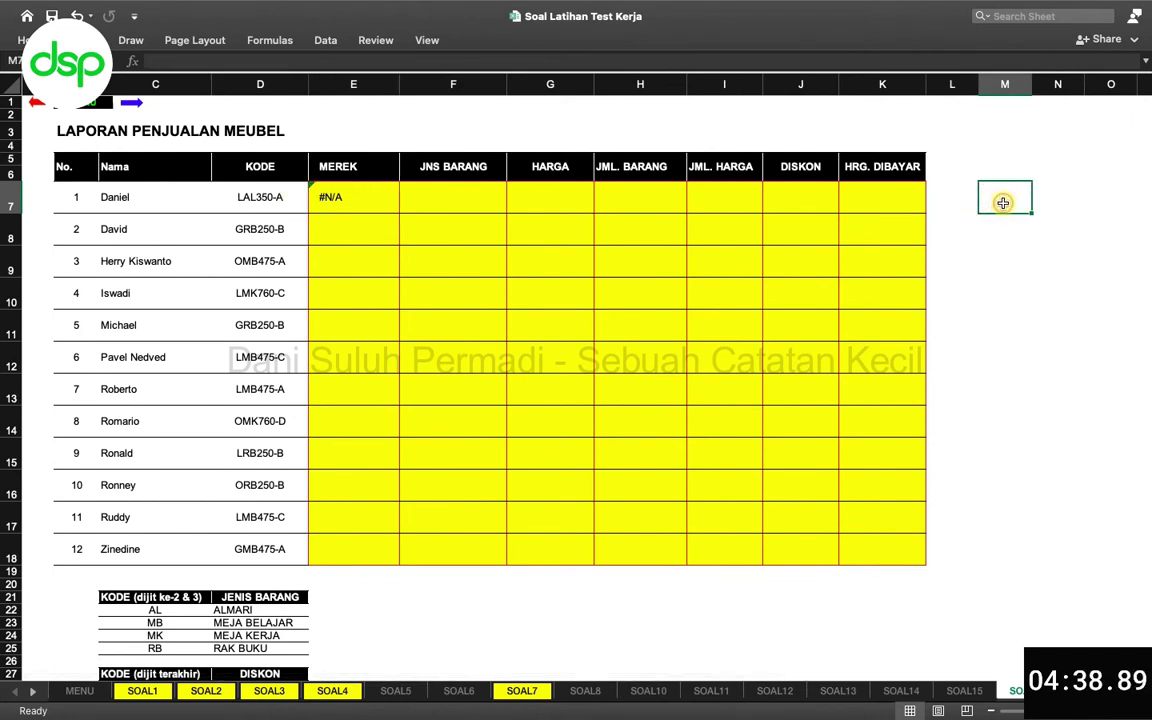
type("=lef")
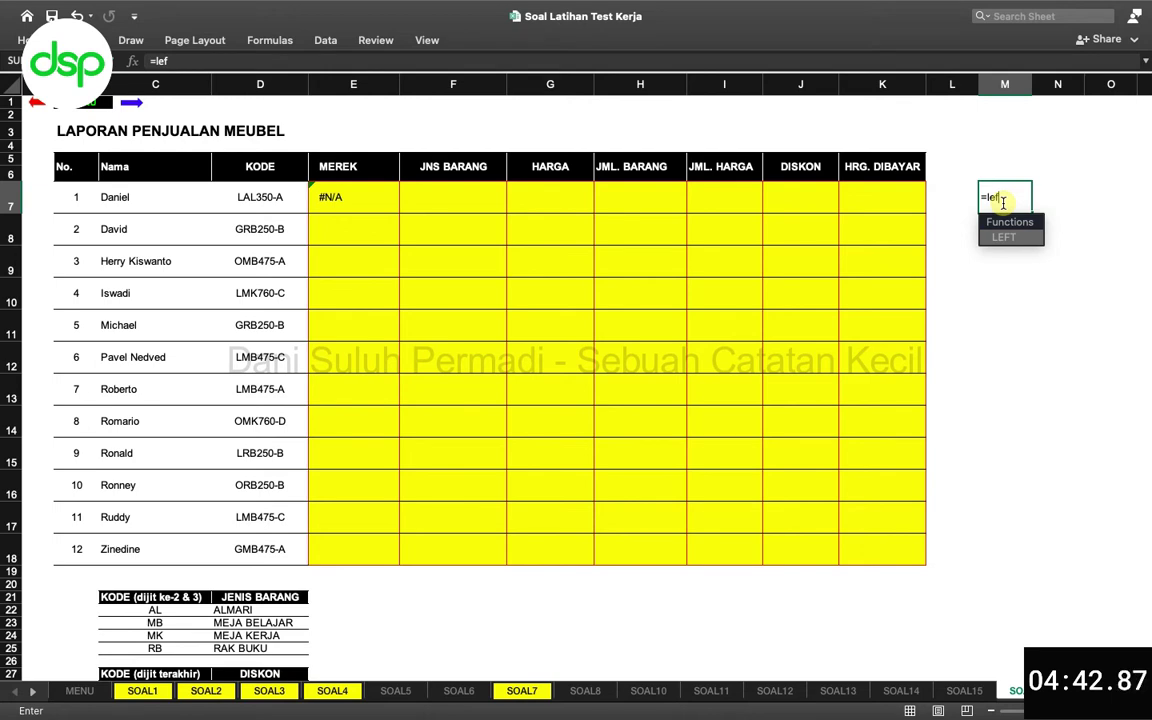
type("t(")
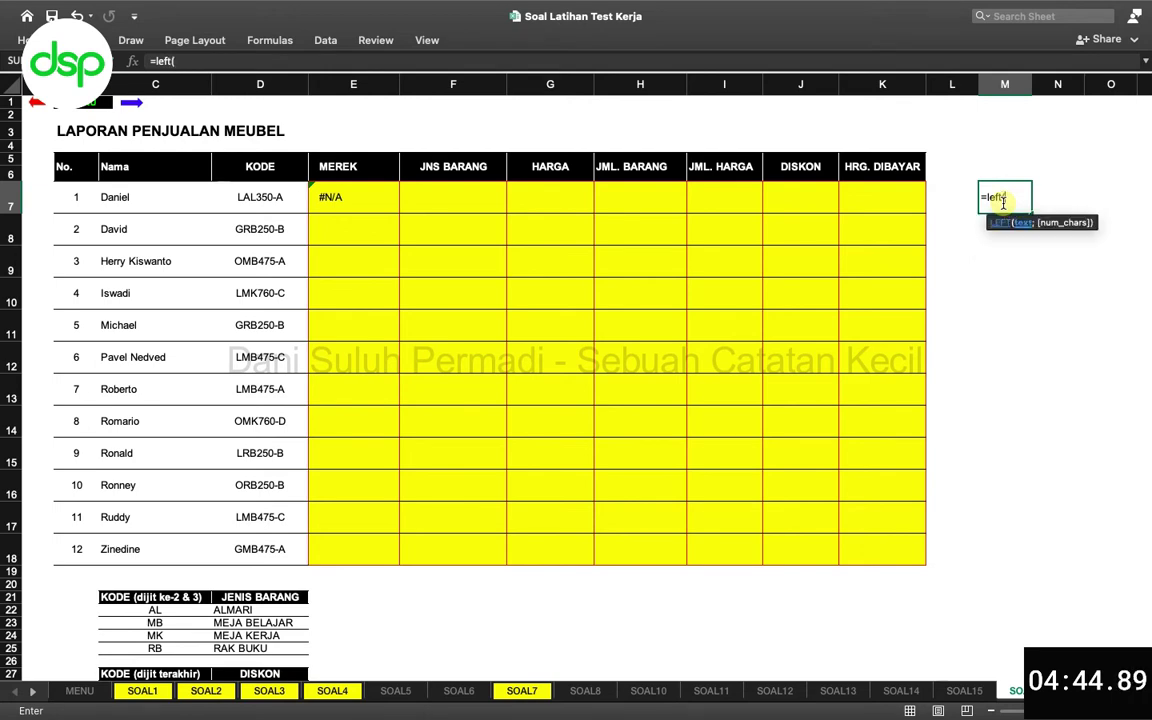
left_click(281, 189)
type(";")
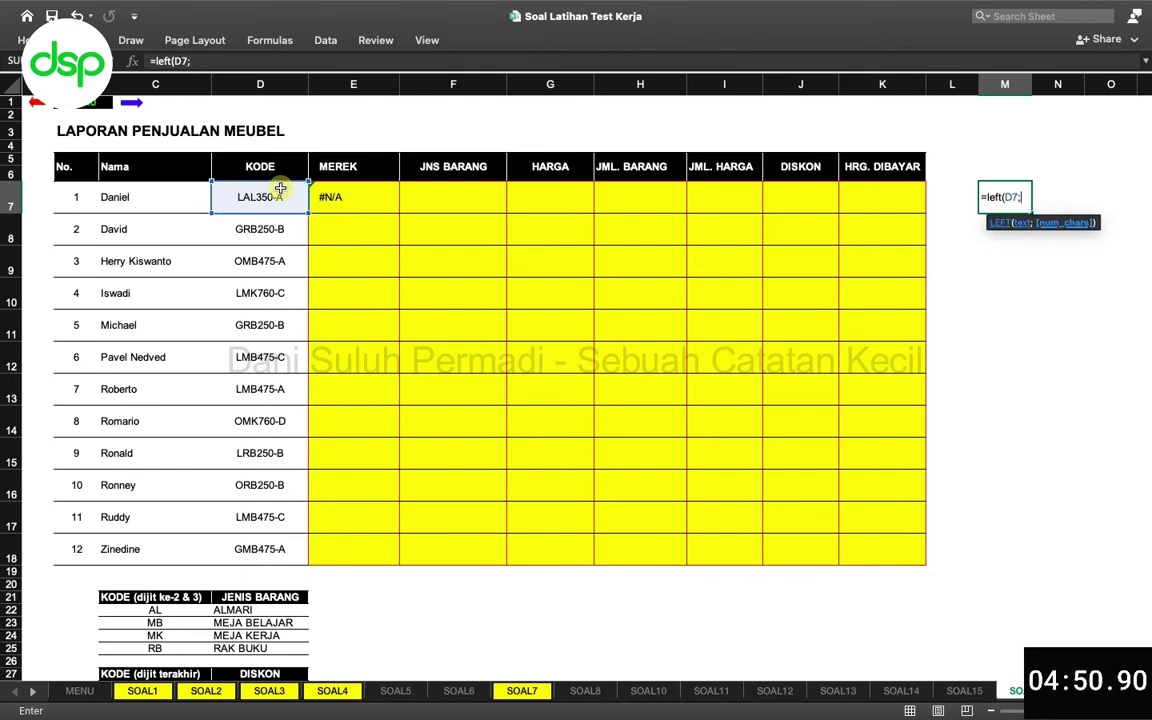
scroll(190, 411, "down", 5)
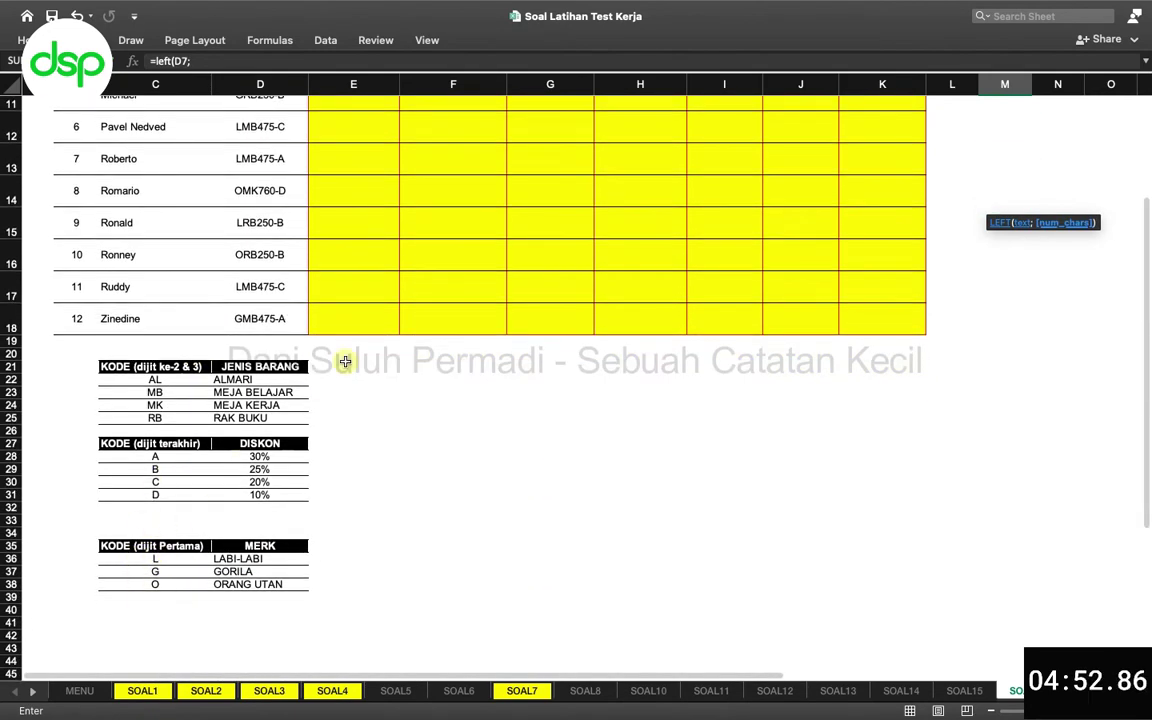
scroll(345, 361, "up", 5)
type("1")
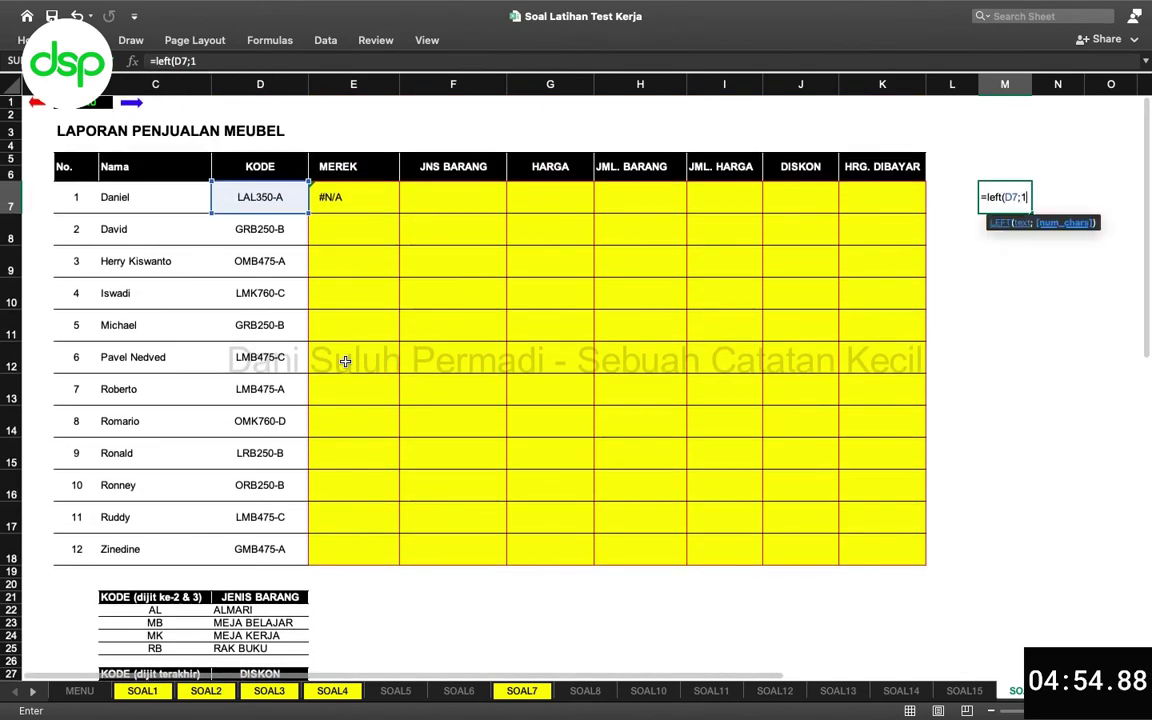
type(")")
key("Return")
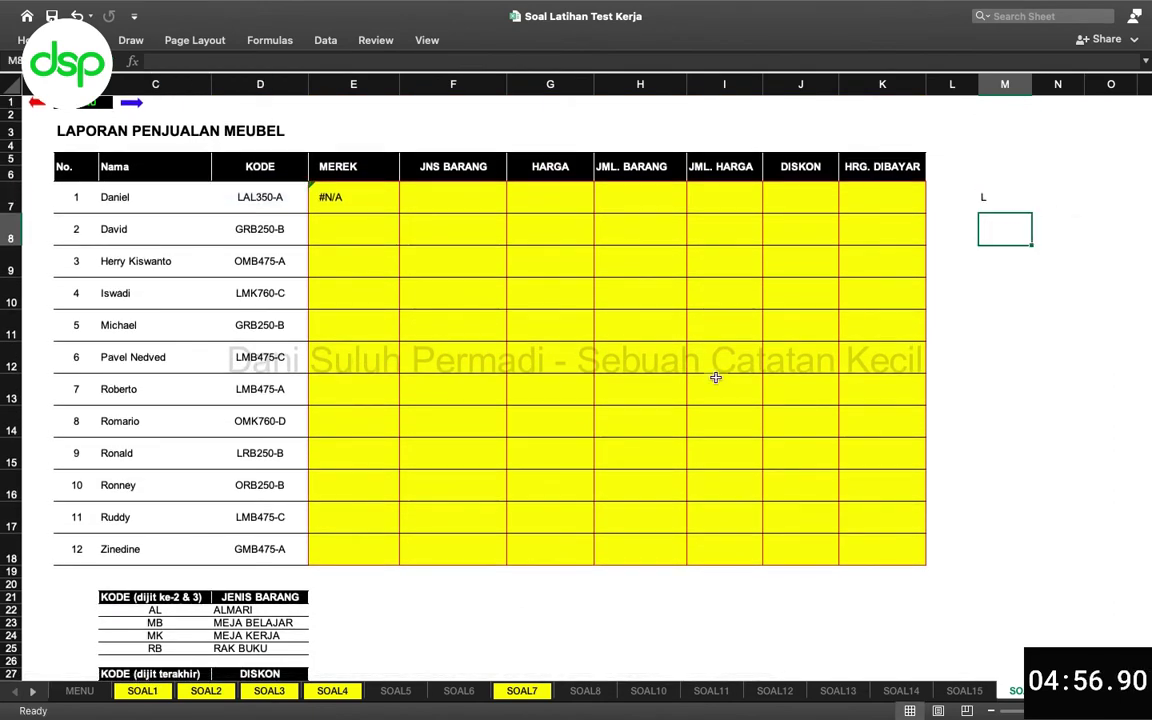
Step: Fill the LEFT formula from M7 down to M18 and compare the extracted characters with the brand table's codes
left_click(1000, 203)
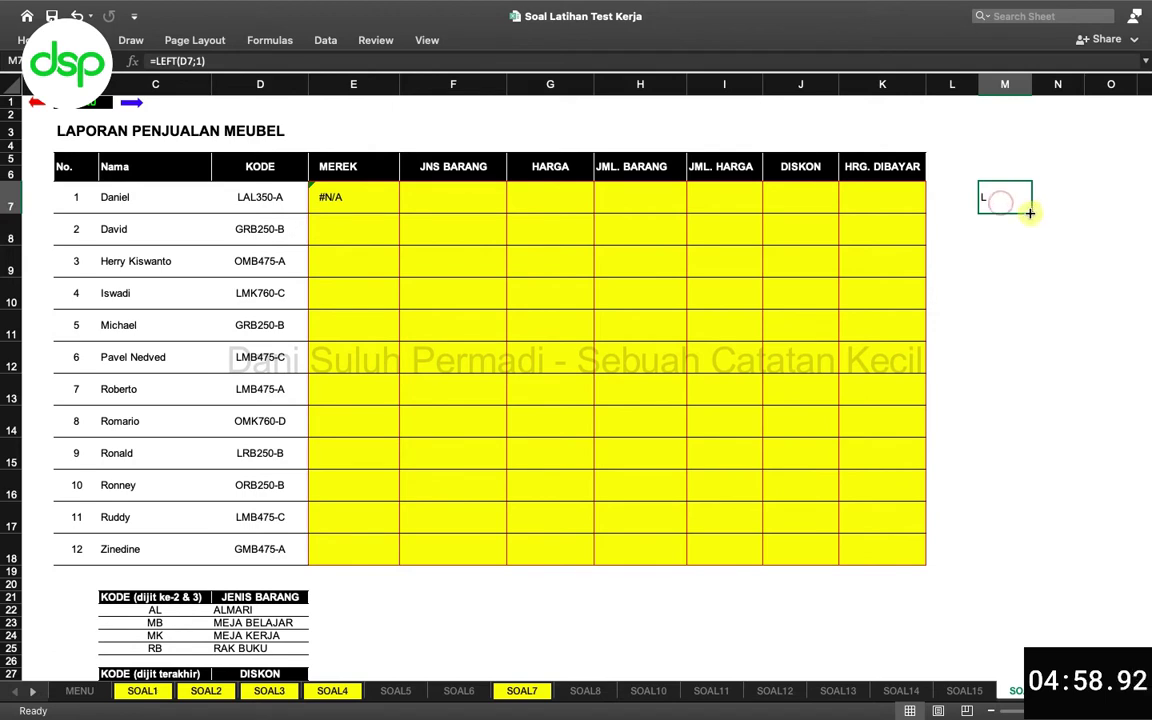
left_click_drag(1031, 213, 1021, 563)
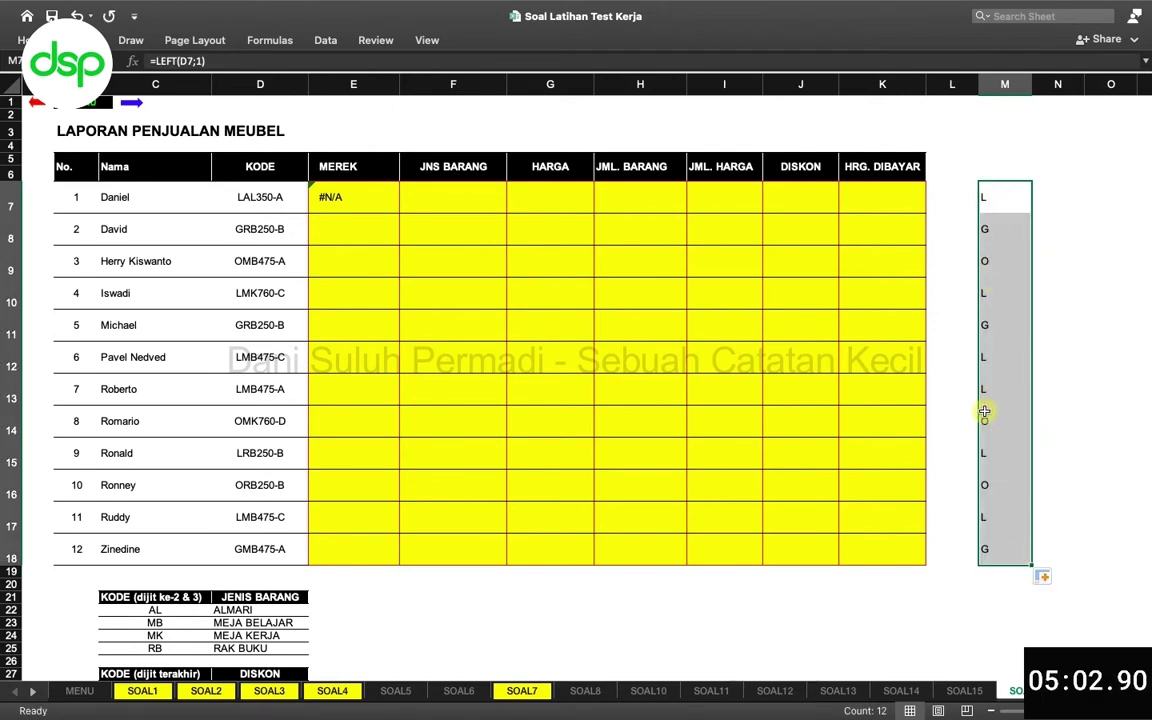
scroll(226, 428, "down", 5)
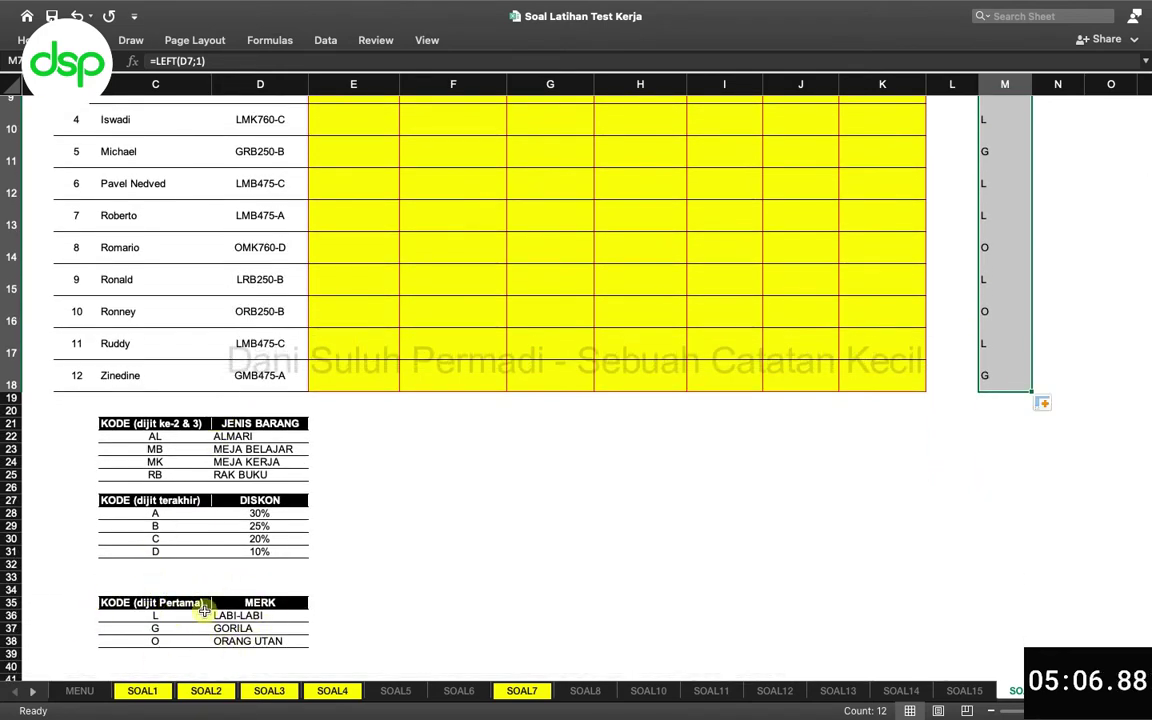
scroll(445, 514, "up", 5)
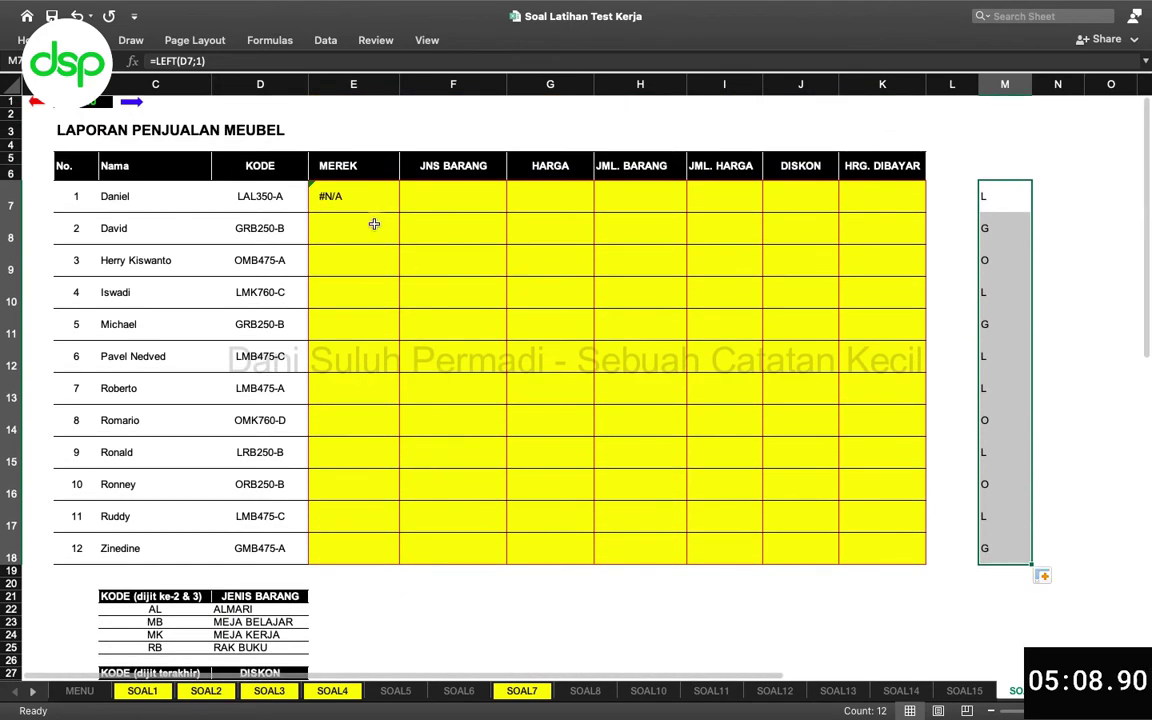
Step: Change the lookup value in E7's VLOOKUP to M7 and fill the formula down to E18
left_click(355, 200)
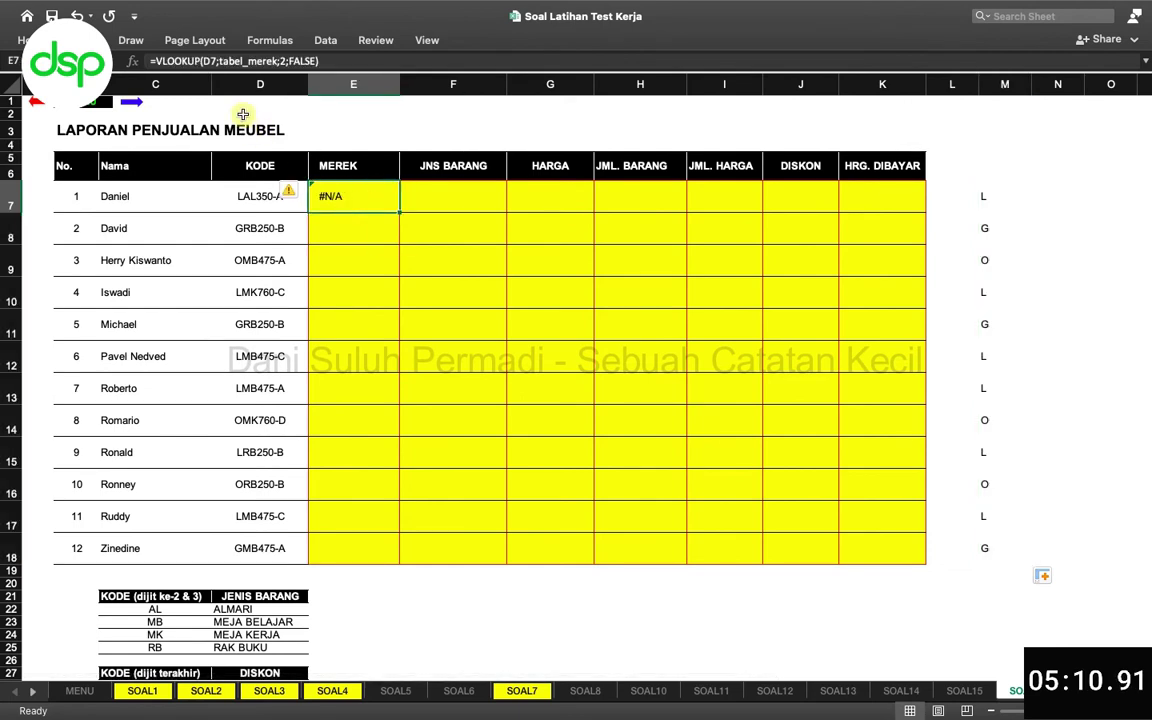
double_click(213, 61)
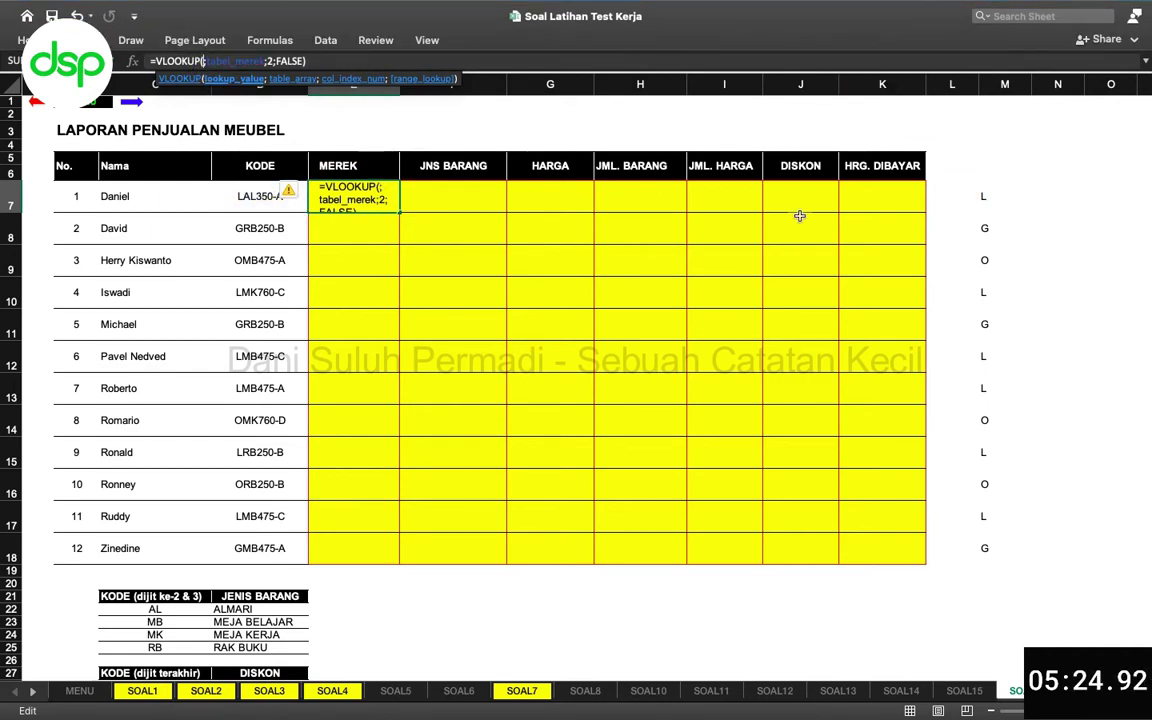
left_click(983, 196)
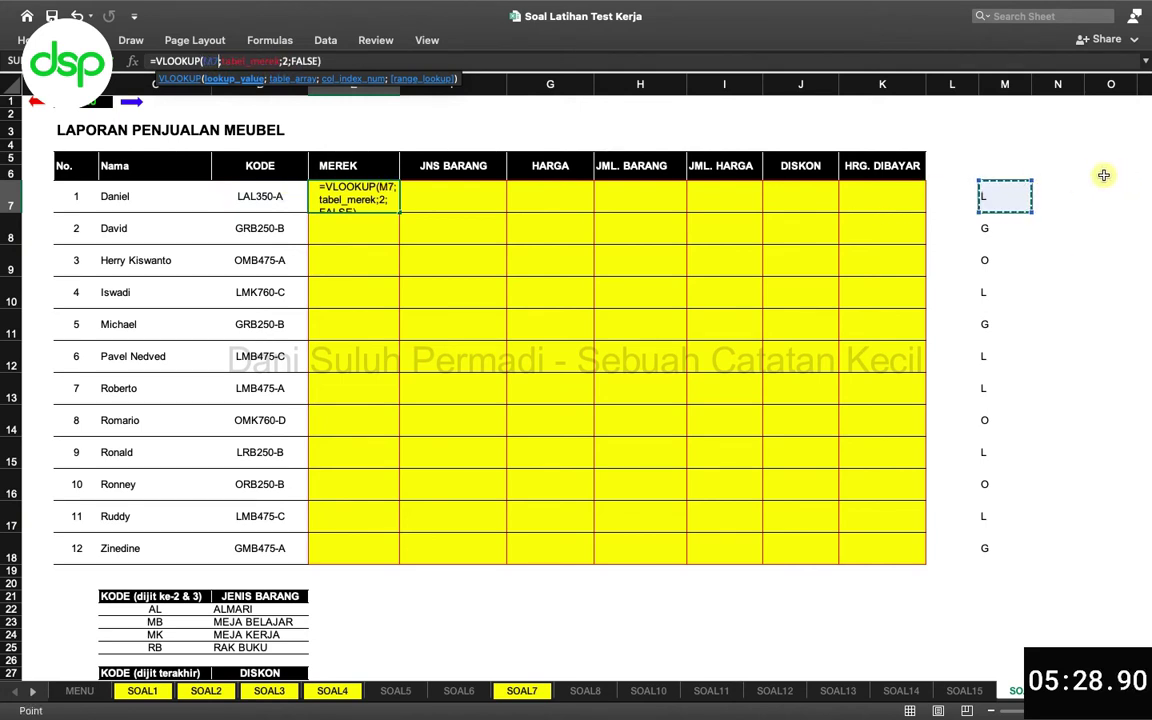
key("Return")
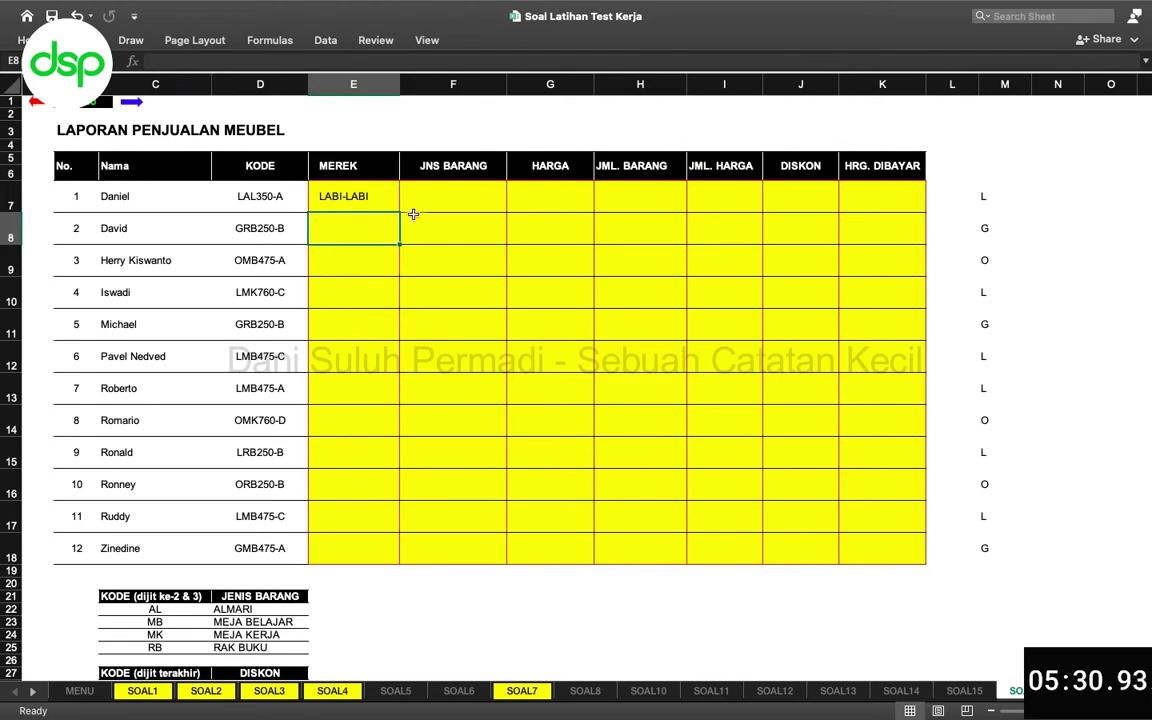
left_click(375, 200)
left_click_drag(398, 212, 390, 553)
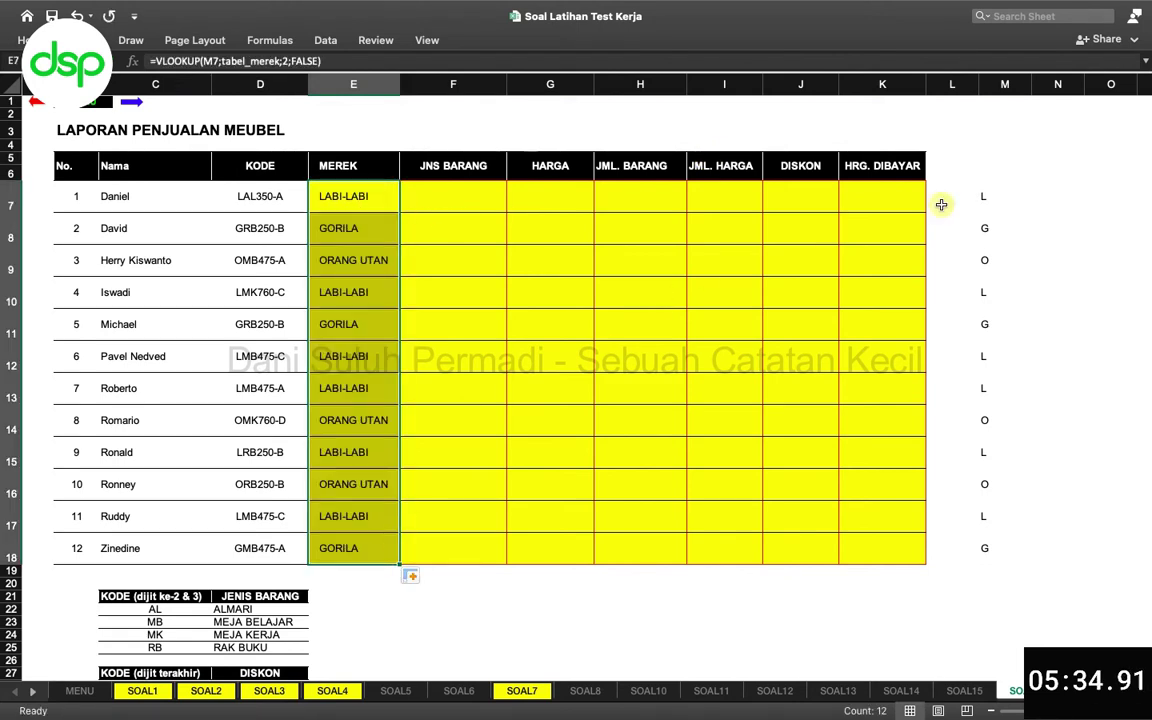
Step: Replace M7 in E7's VLOOKUP with LEFT(D7;1), copied from the helper cell, and fill the formula down to E12
left_click_drag(983, 188, 990, 550)
left_click(342, 195)
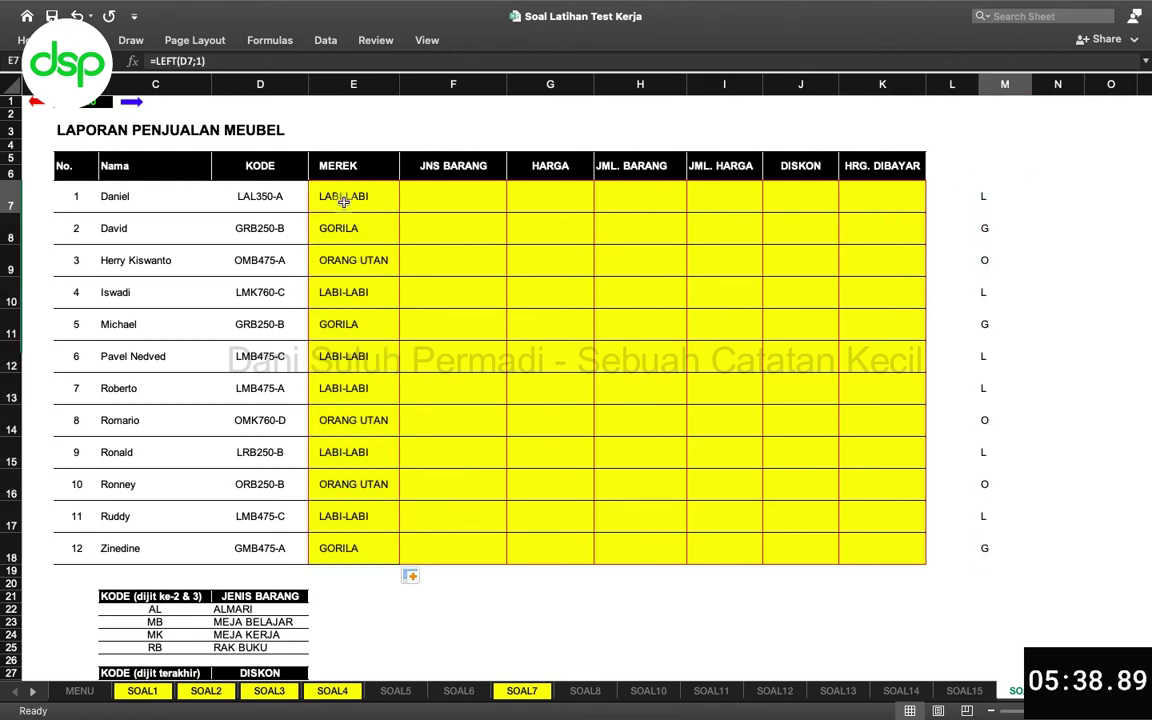
left_click(984, 195)
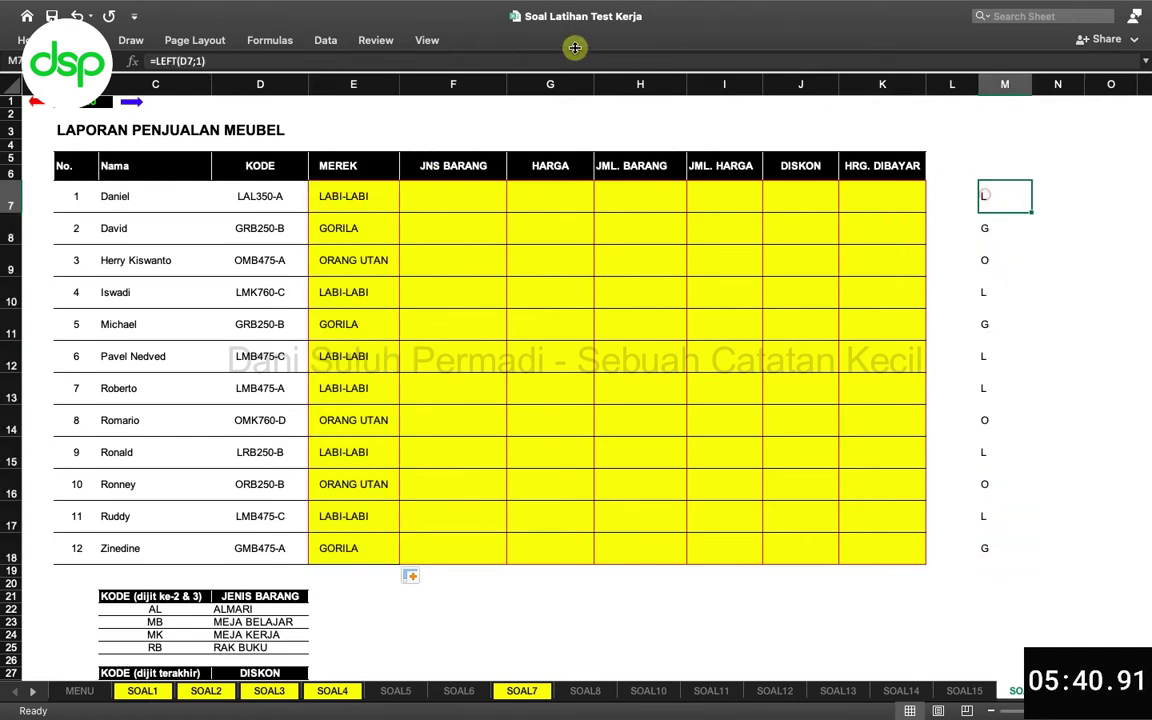
left_click(156, 61)
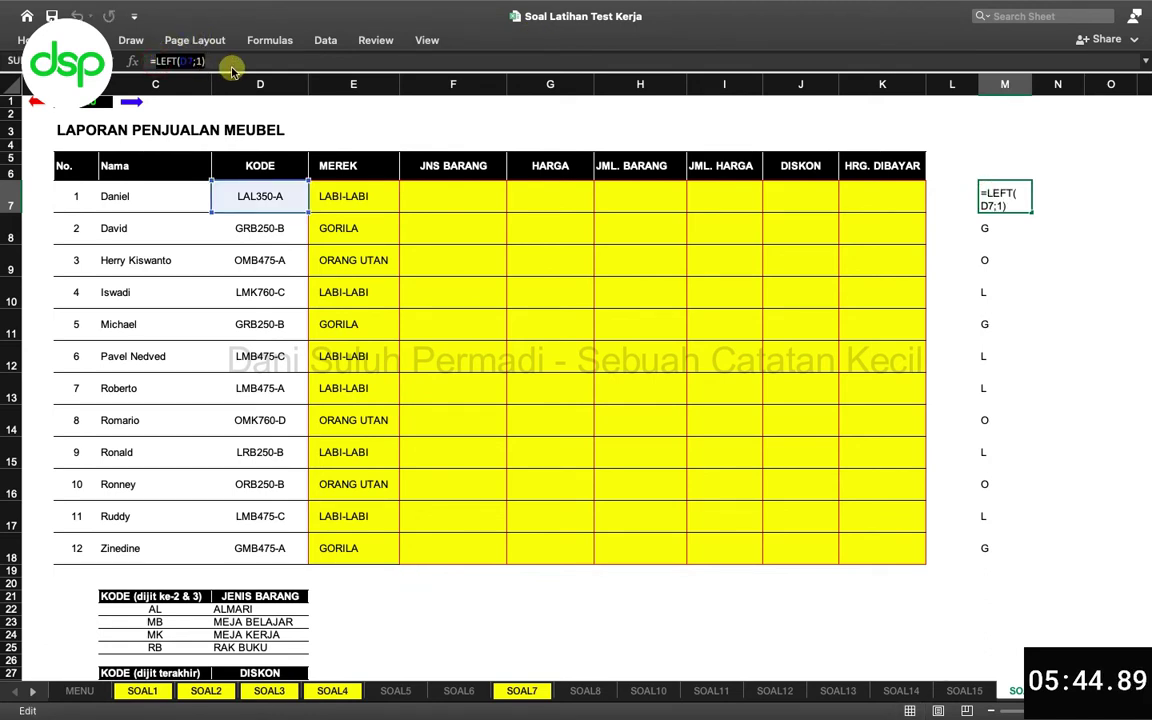
key("Tab")
left_click(348, 195)
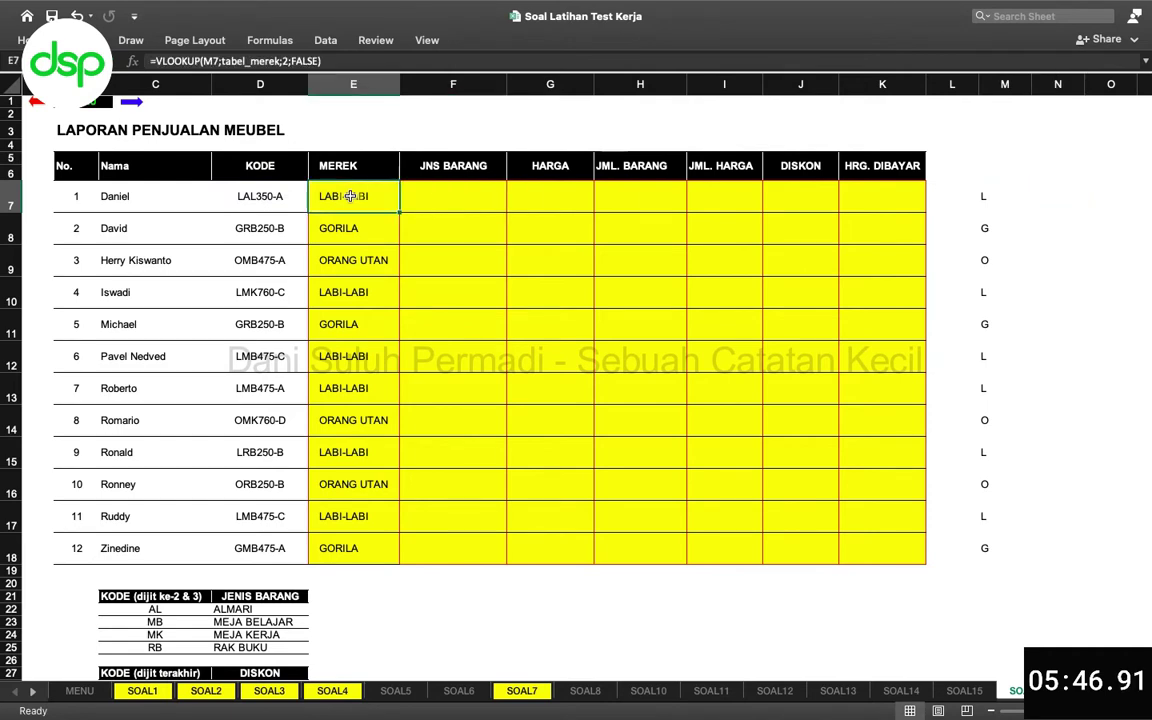
left_click(218, 61)
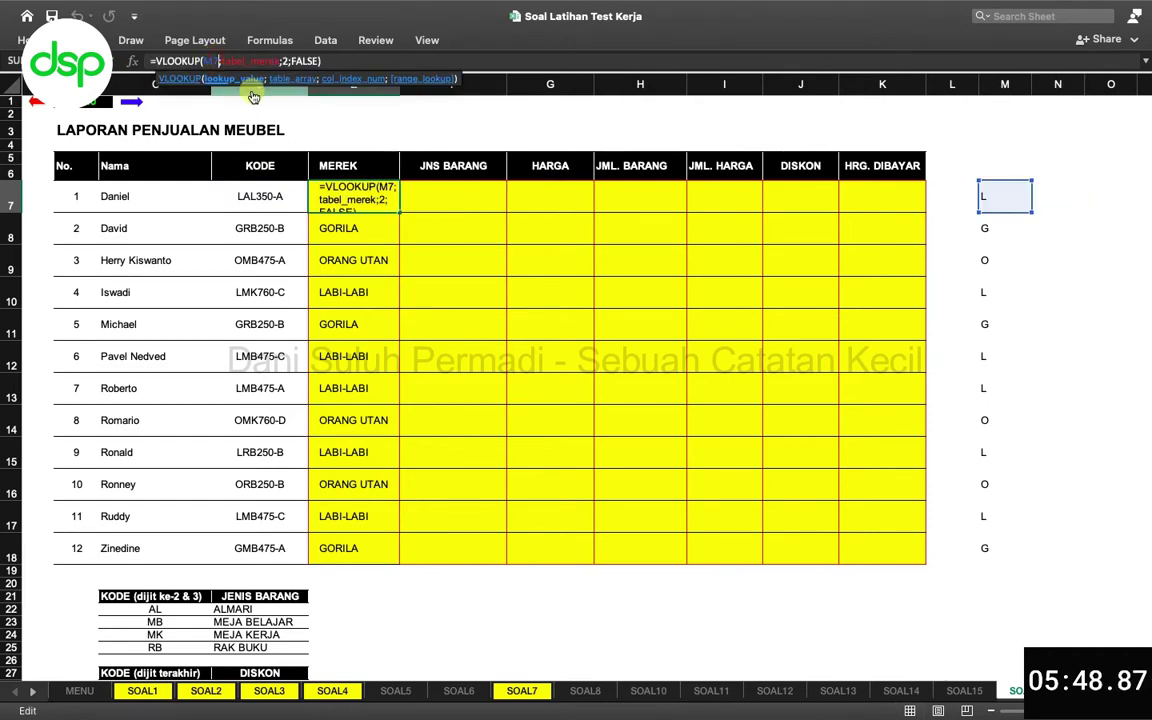
key("BackSpace")
key("BackSpace")
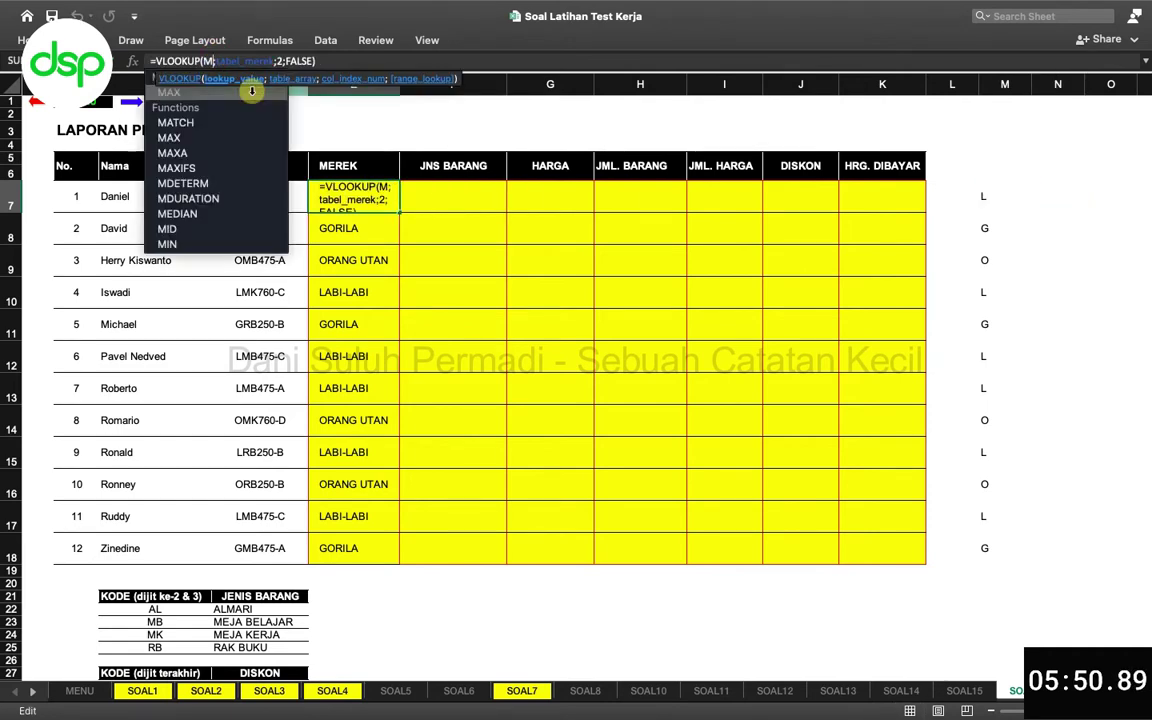
type("LEFT(D7;1);")
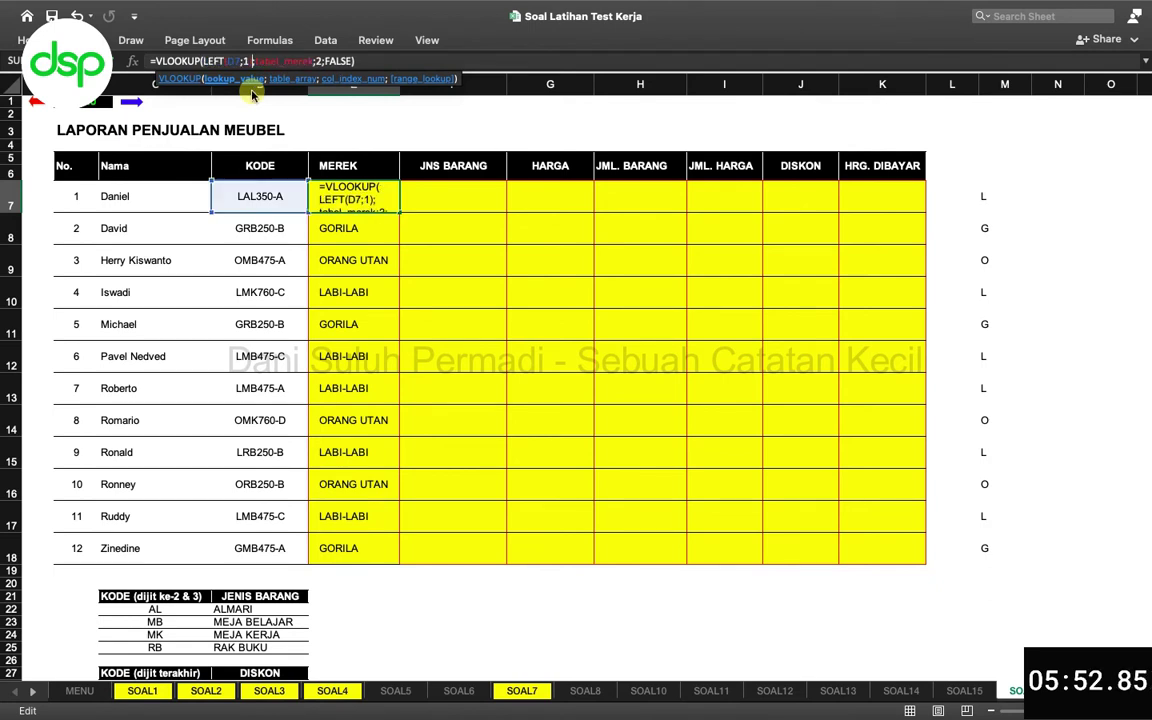
key("Return")
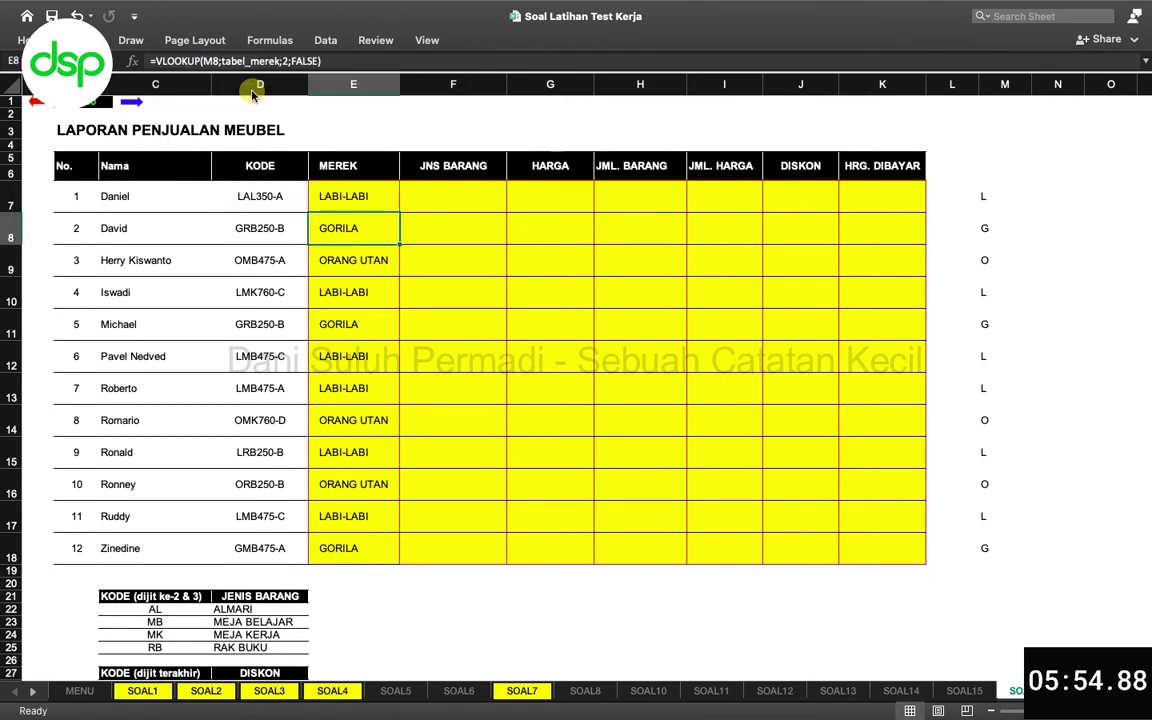
left_click_drag(400, 211, 390, 360)
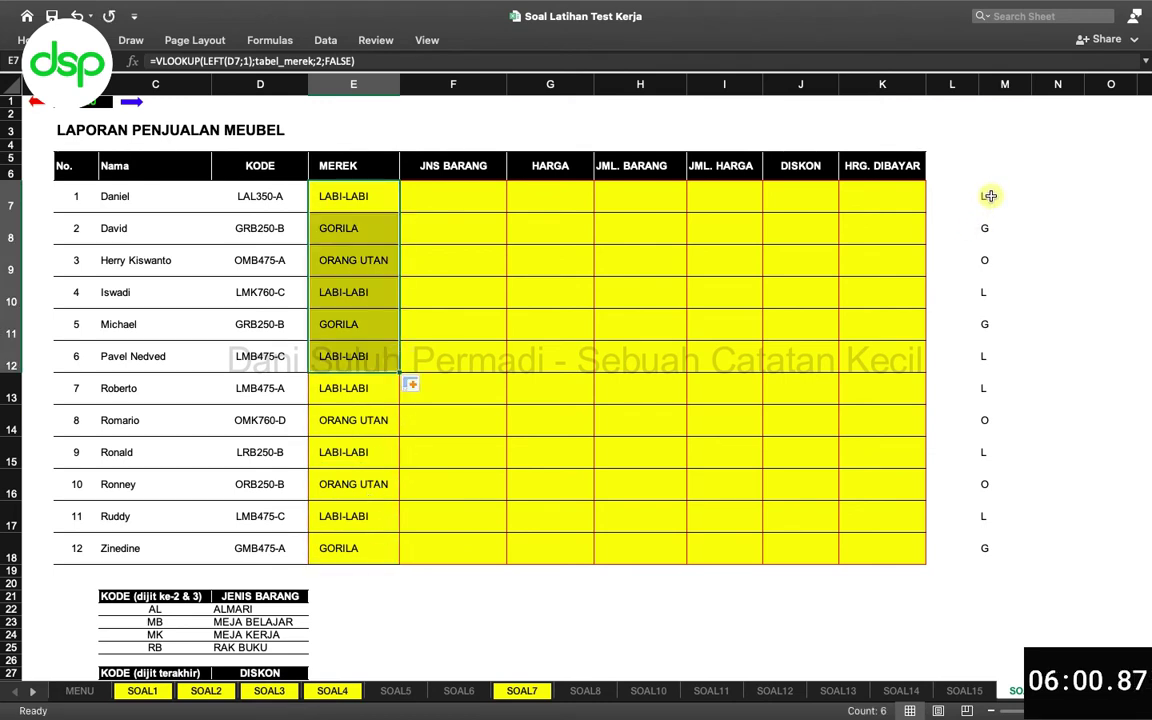
Step: Clear the helper codes in M7:M18 and check the MEREK formula in E13
left_click_drag(985, 196, 983, 555)
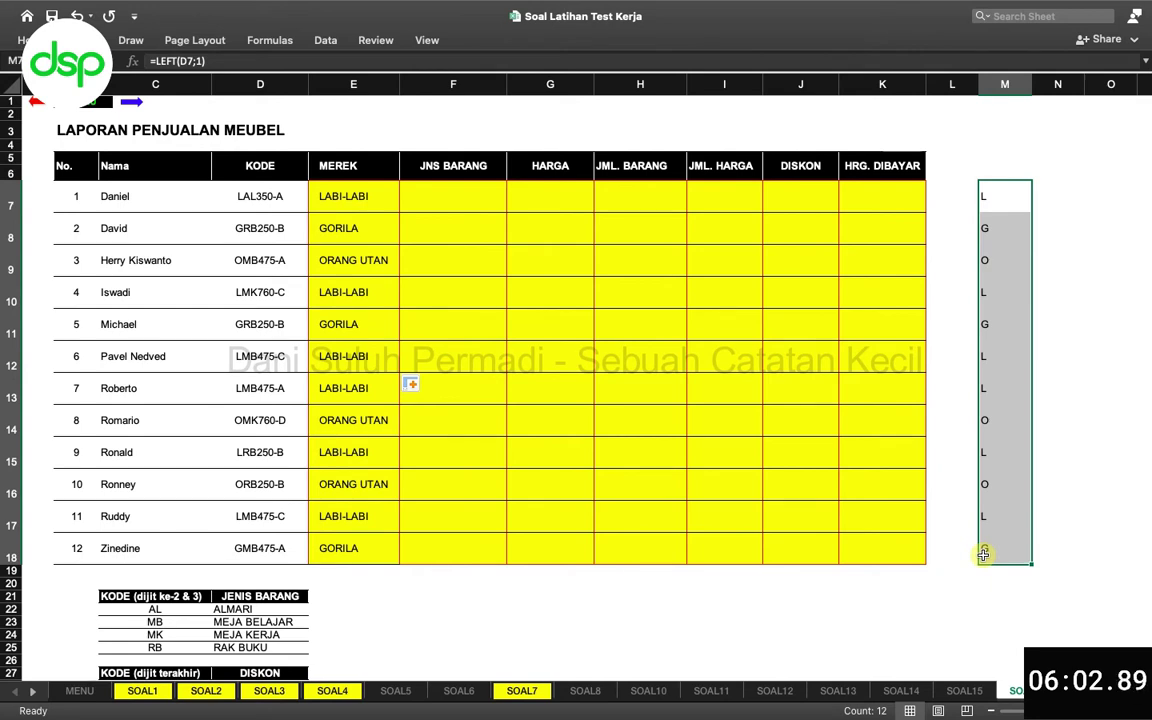
key("Delete")
left_click(357, 386)
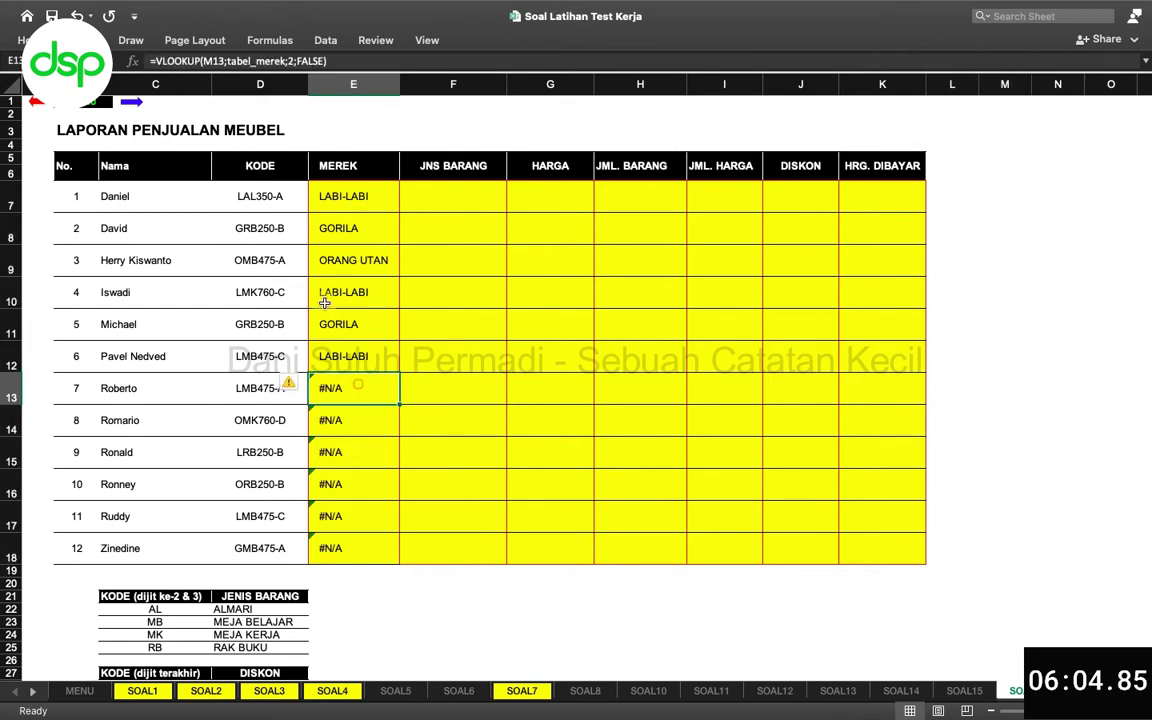
Step: Fill the MEREK formula from E12 down to E18
left_click(343, 360)
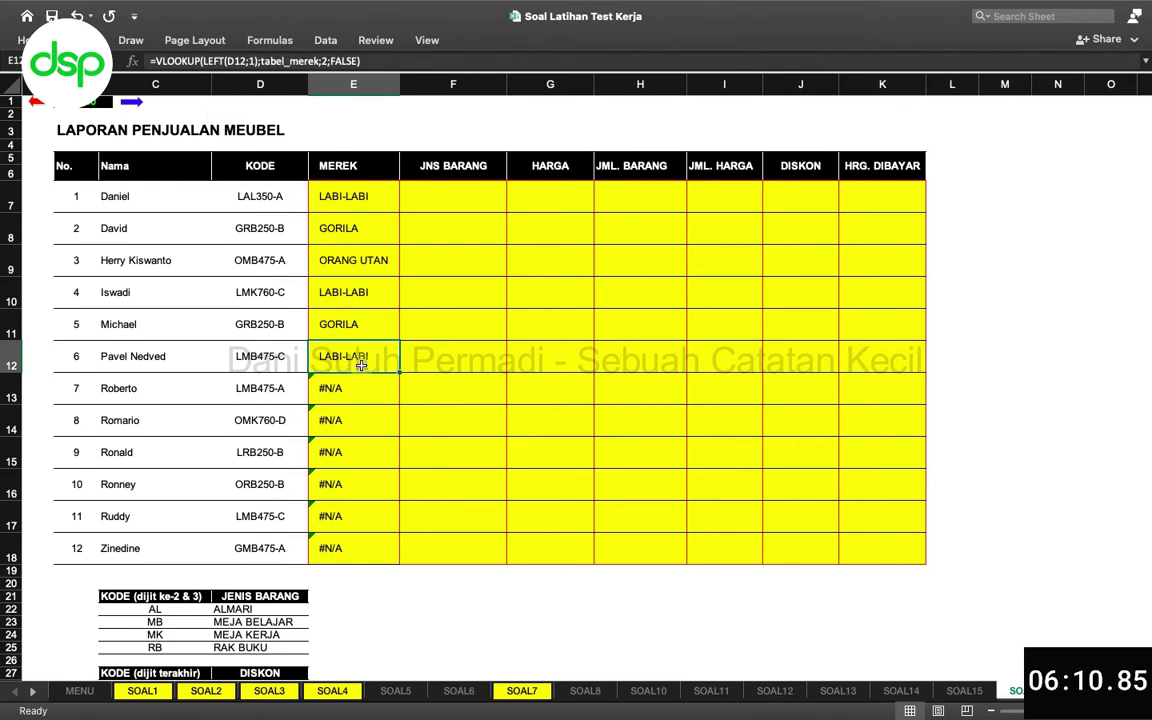
left_click_drag(401, 371, 398, 560)
left_click(365, 357)
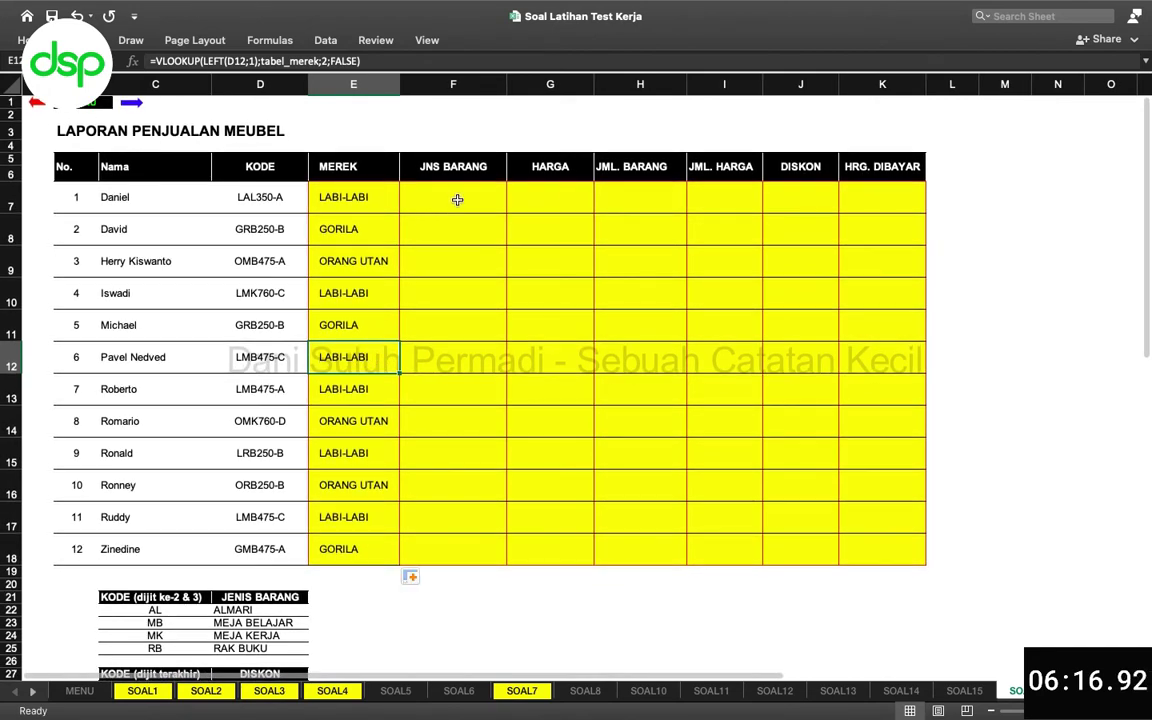
Step: Enter =MID(D7;2;2) in helper cell M7 to extract the second and third characters of the KODE
left_click(457, 200)
scroll(457, 200, "down", 5)
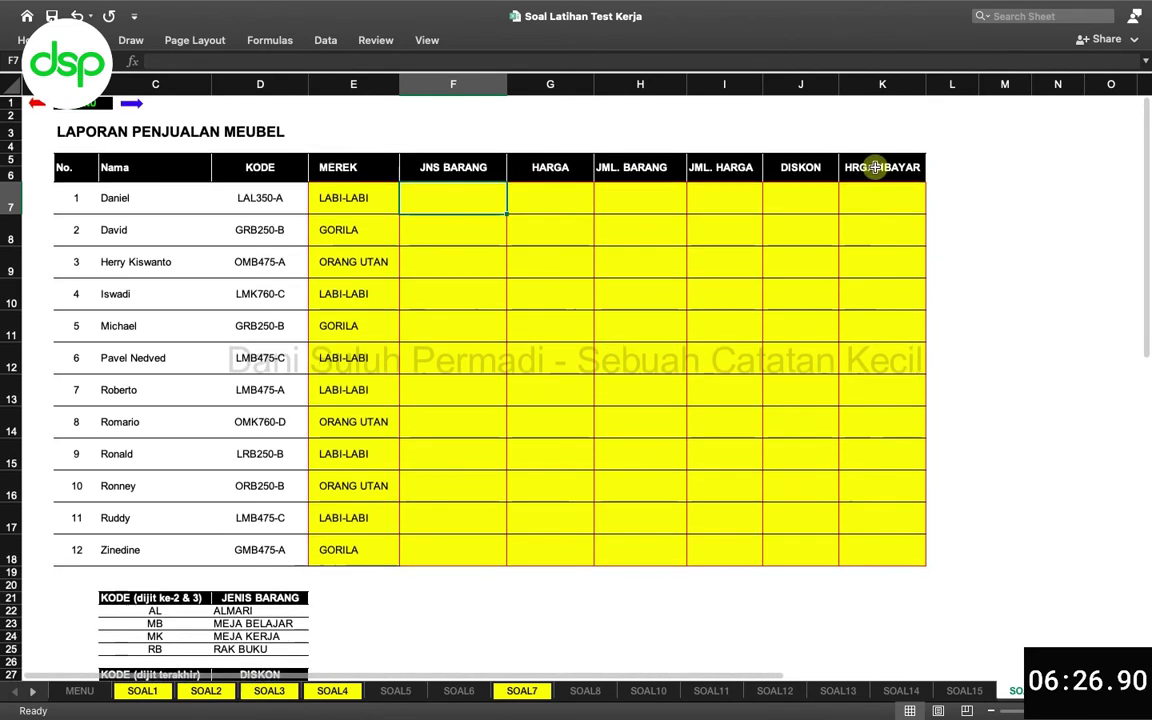
left_click(980, 185)
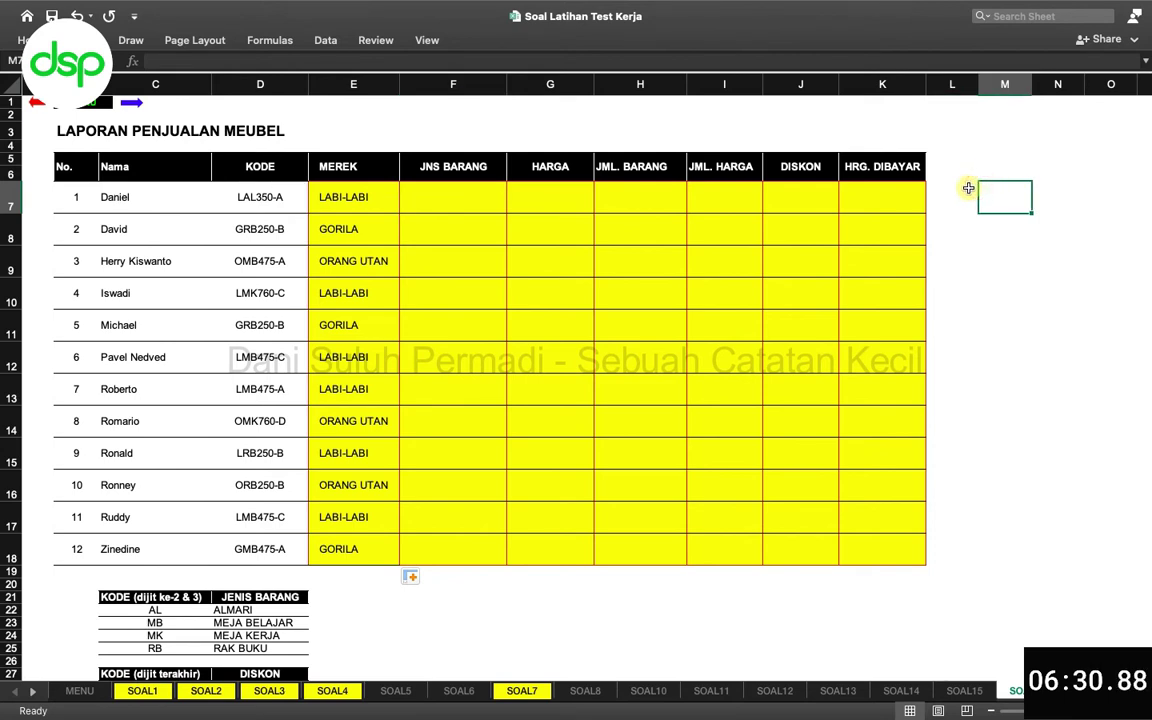
type("mid")
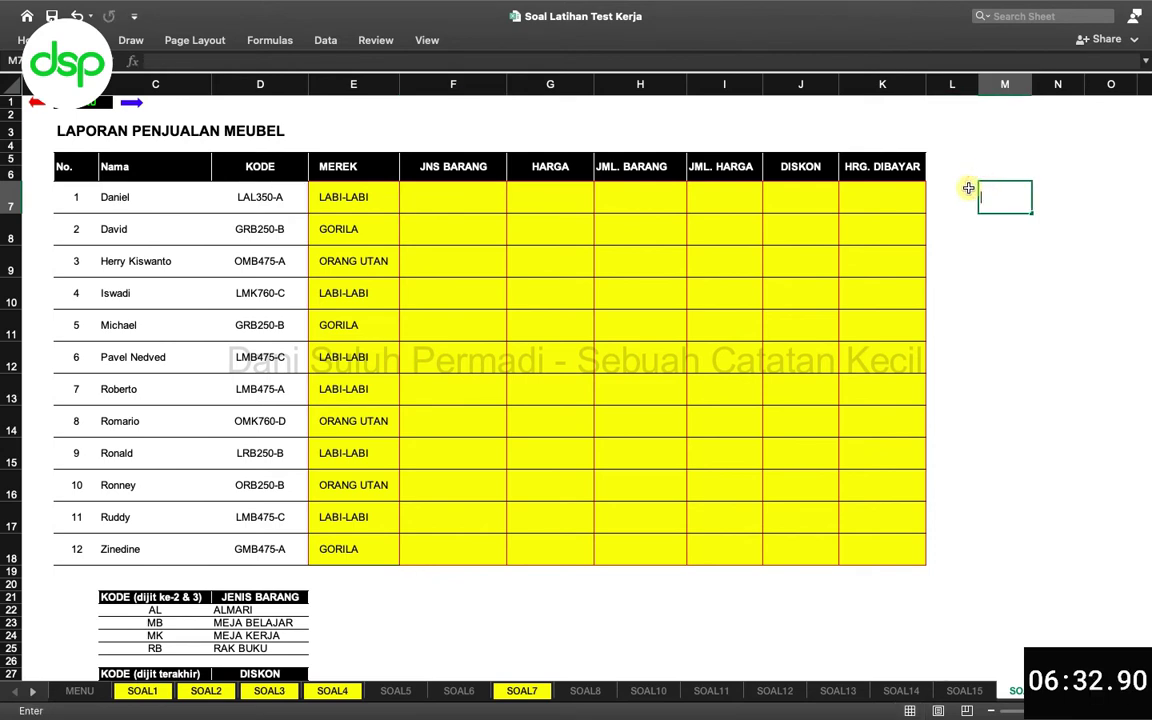
type("=mid")
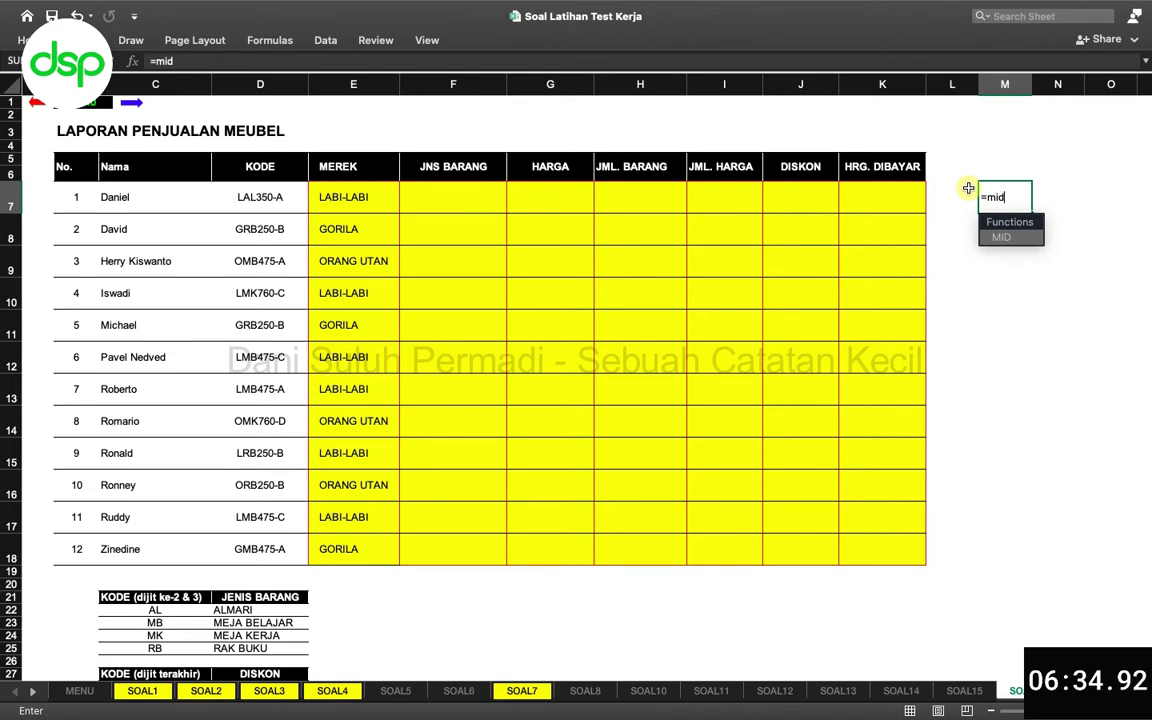
type("(")
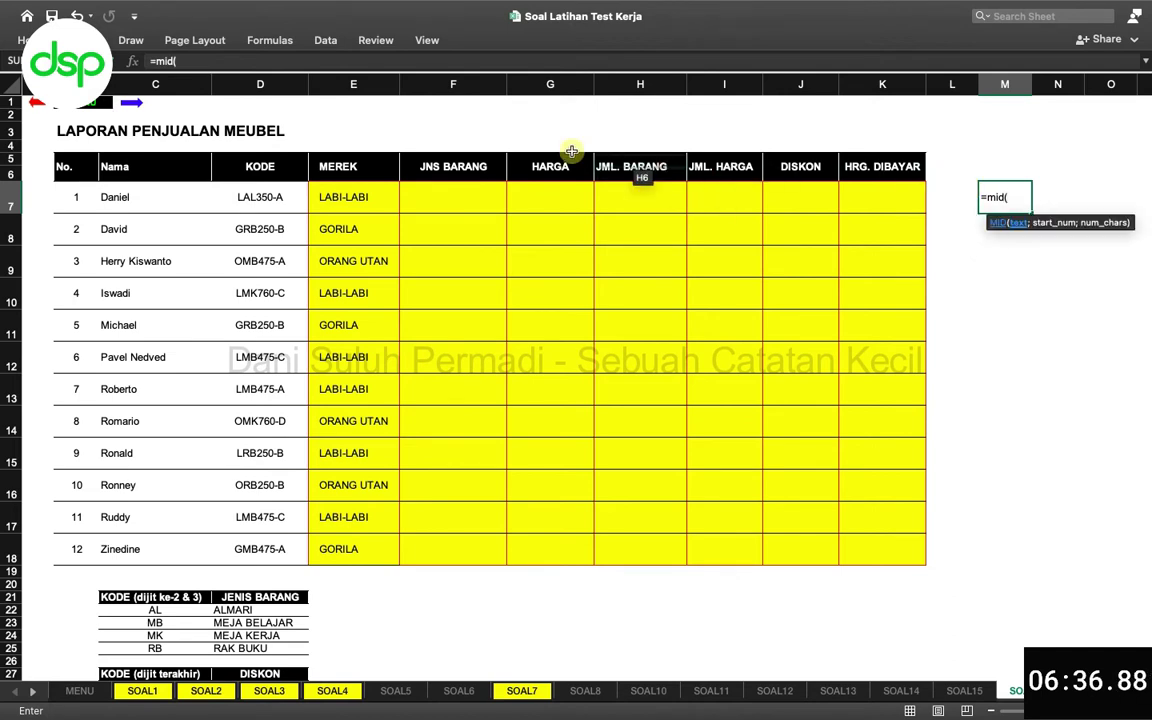
left_click(244, 196)
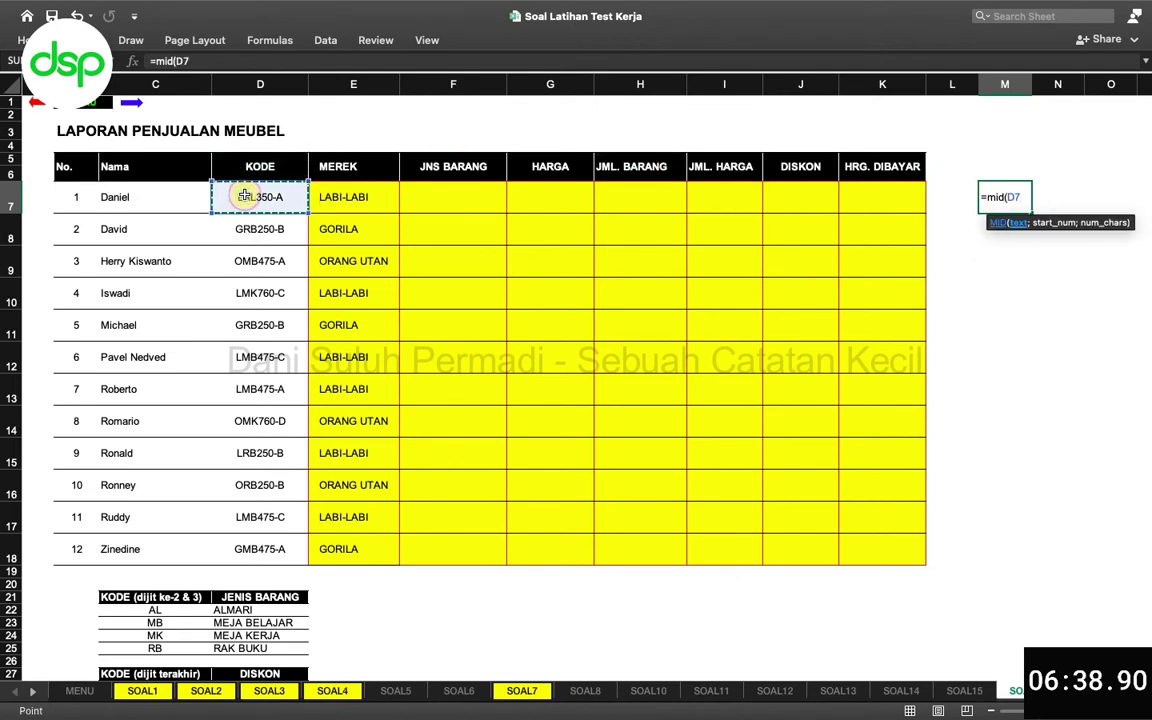
type(";")
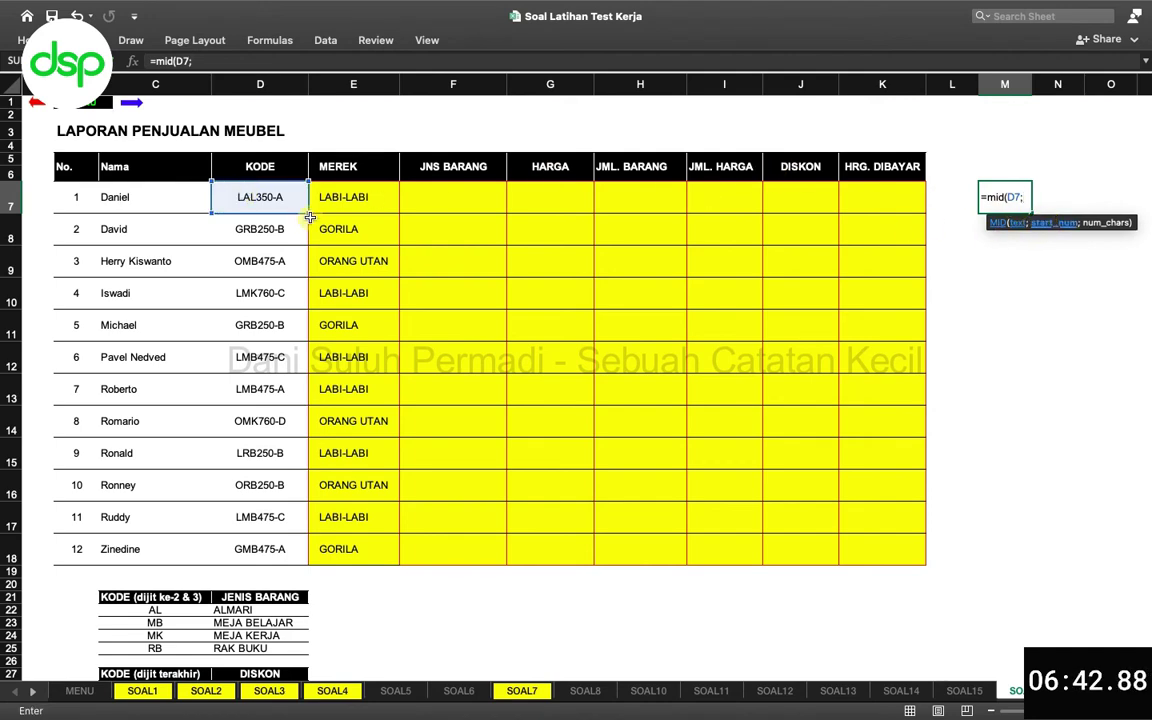
scroll(200, 406, "down", 3)
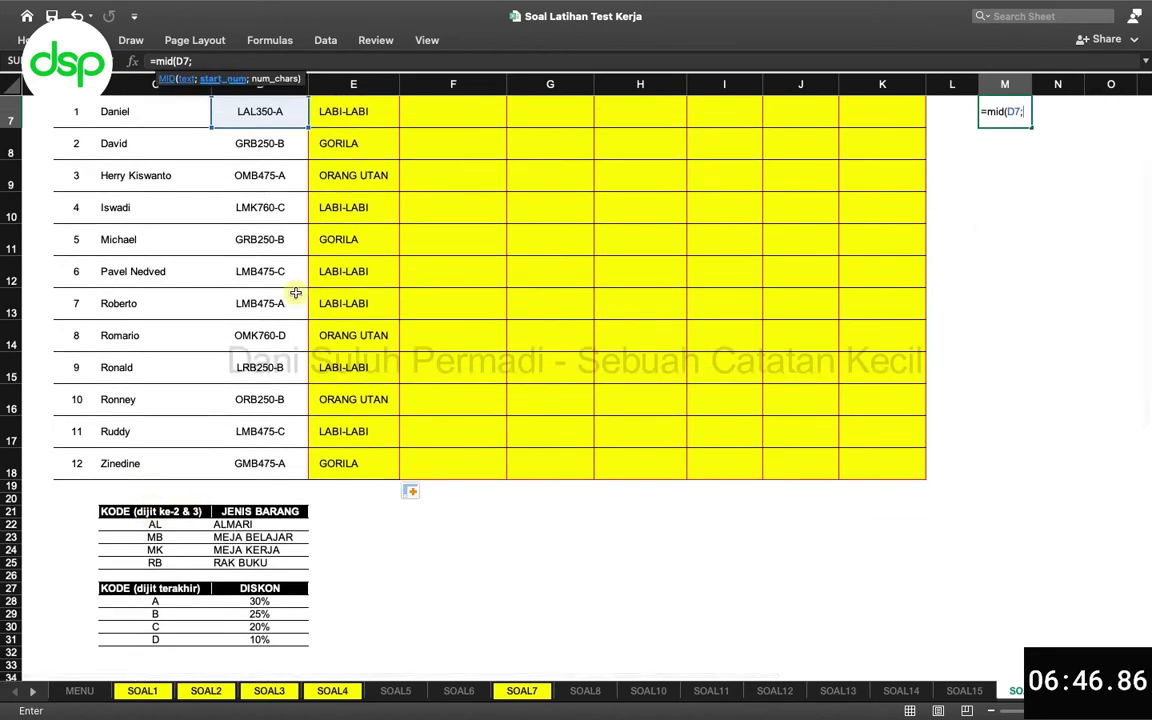
scroll(294, 291, "up", 3)
type("2")
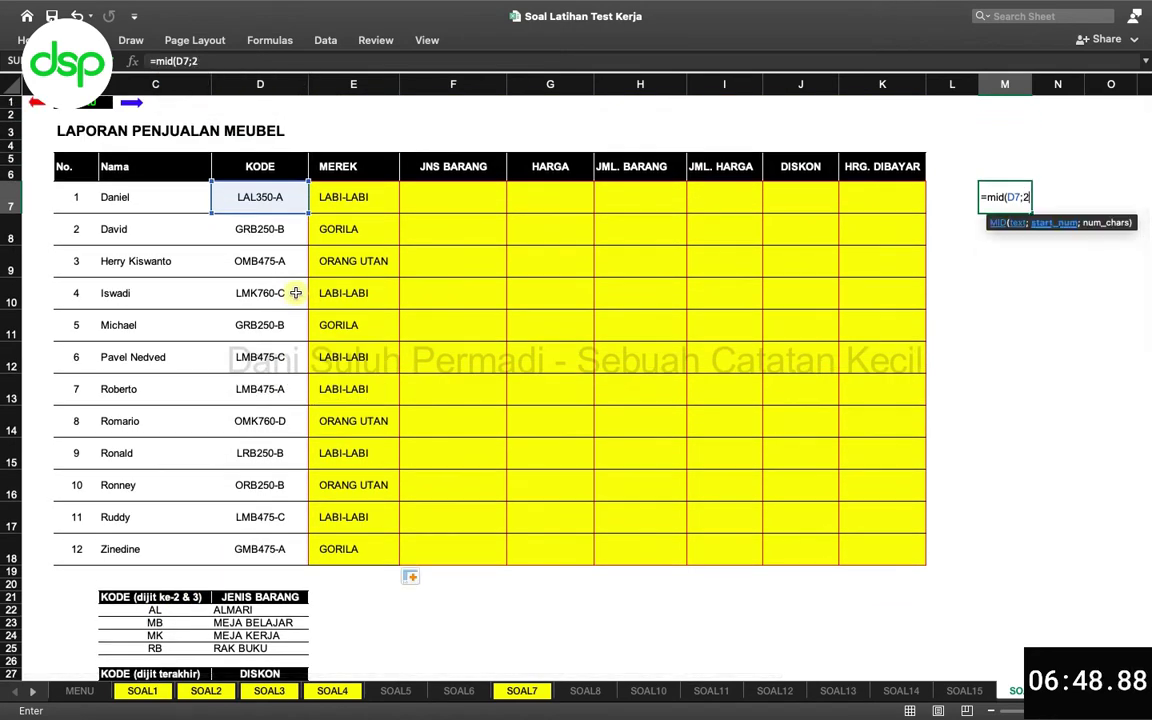
type(";")
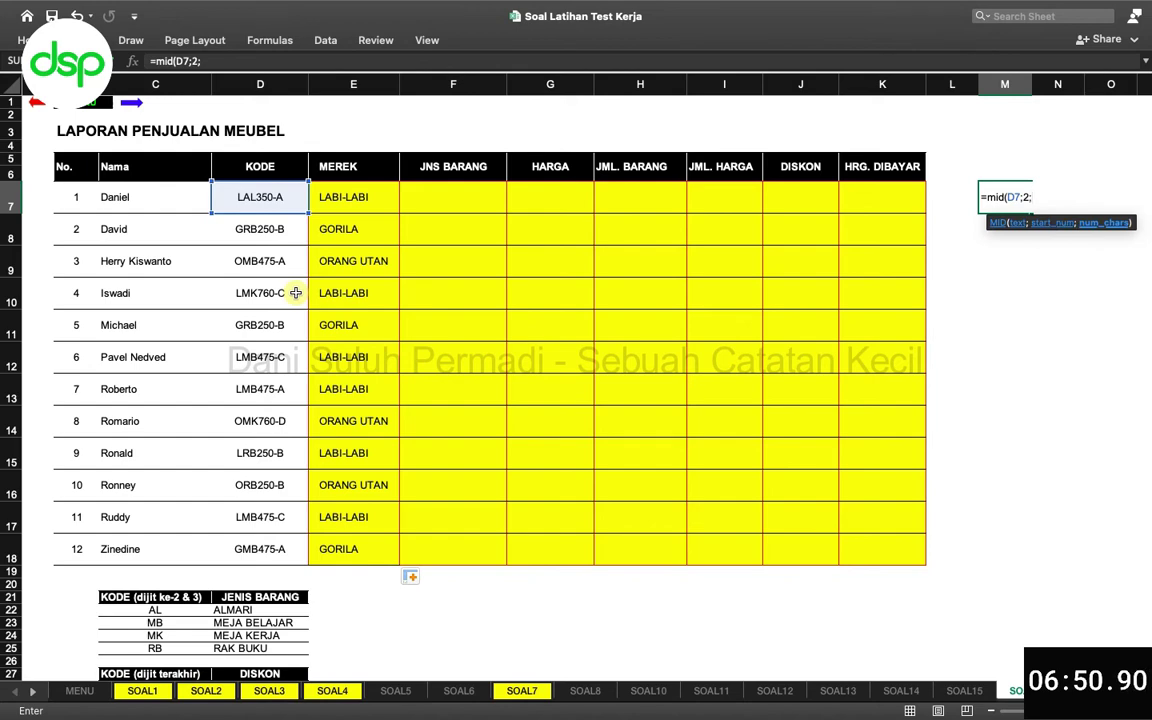
scroll(180, 528, "down", 2)
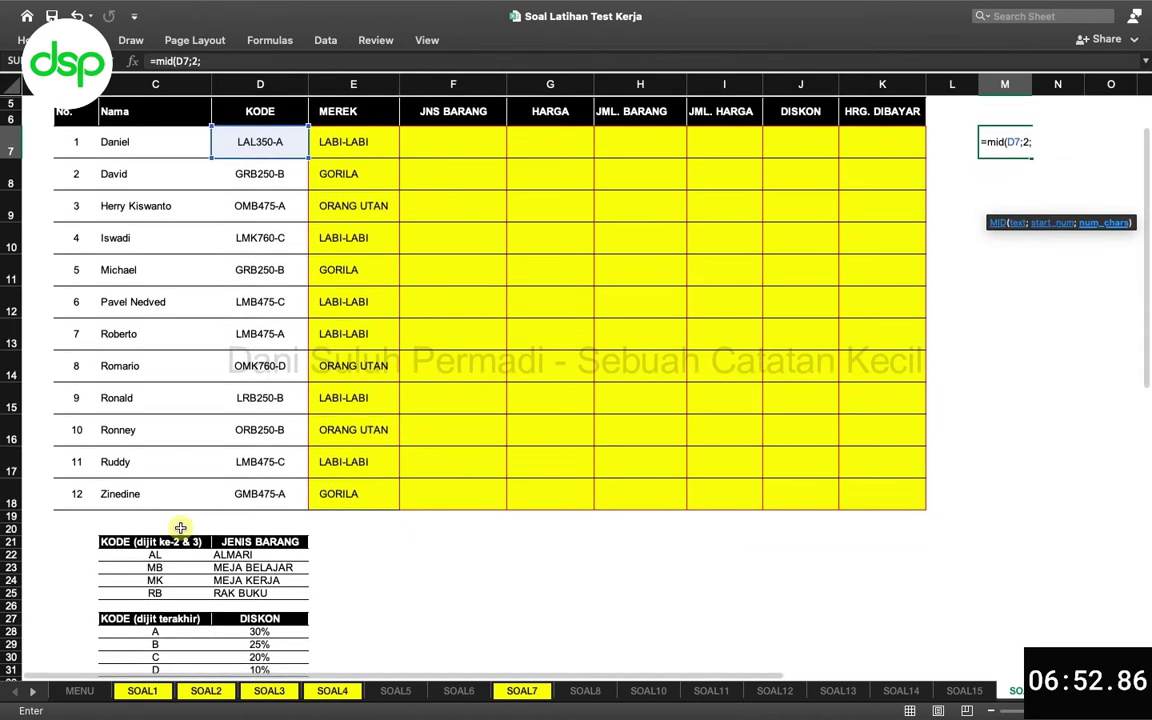
scroll(180, 528, "up", 2)
type("3")
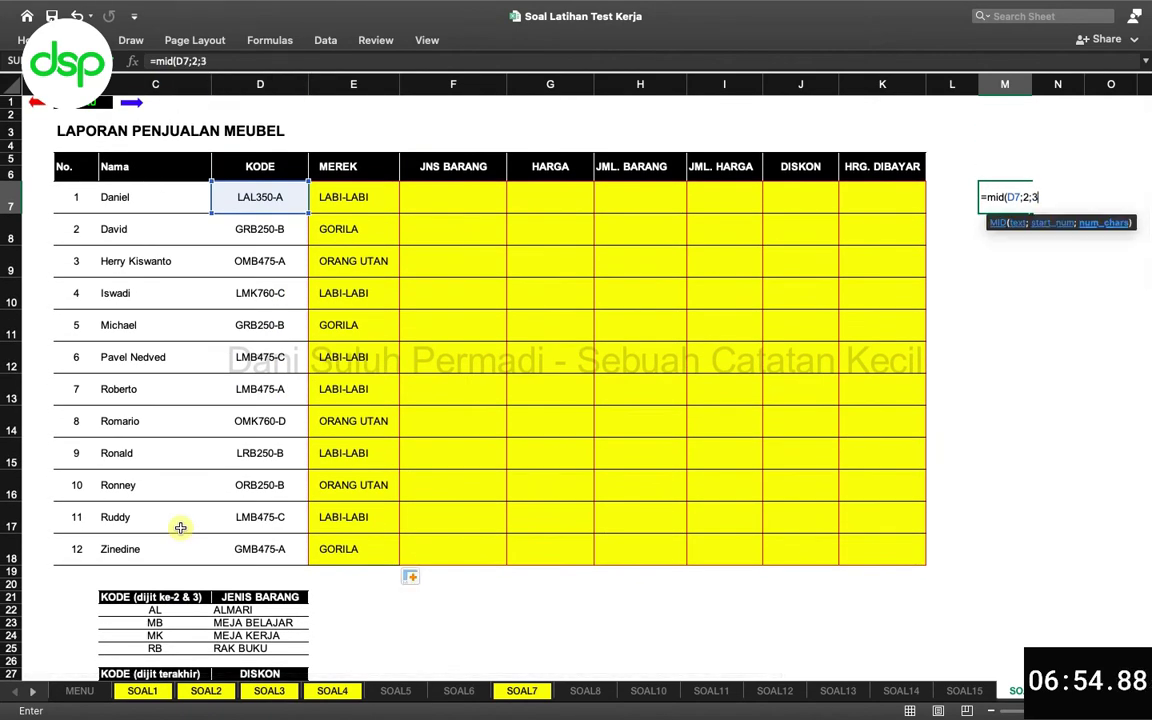
key("Return")
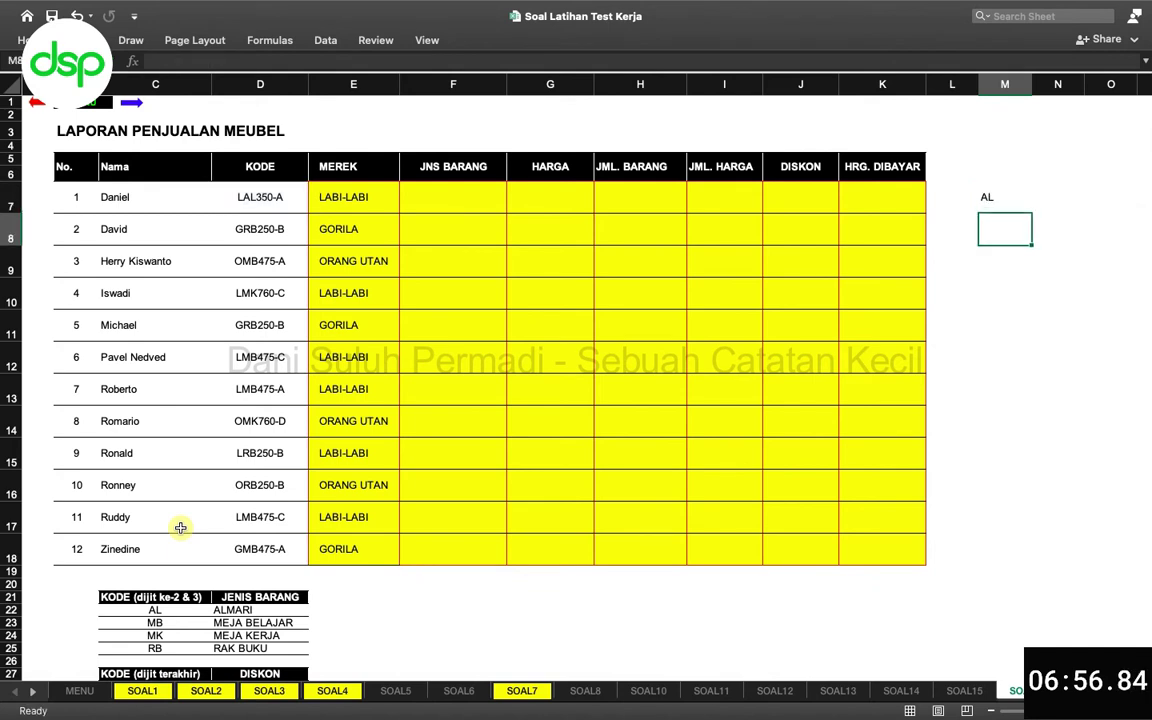
Step: Fill the MID formula from M7 down to M18
key("Up")
type("m")
key("Escape")
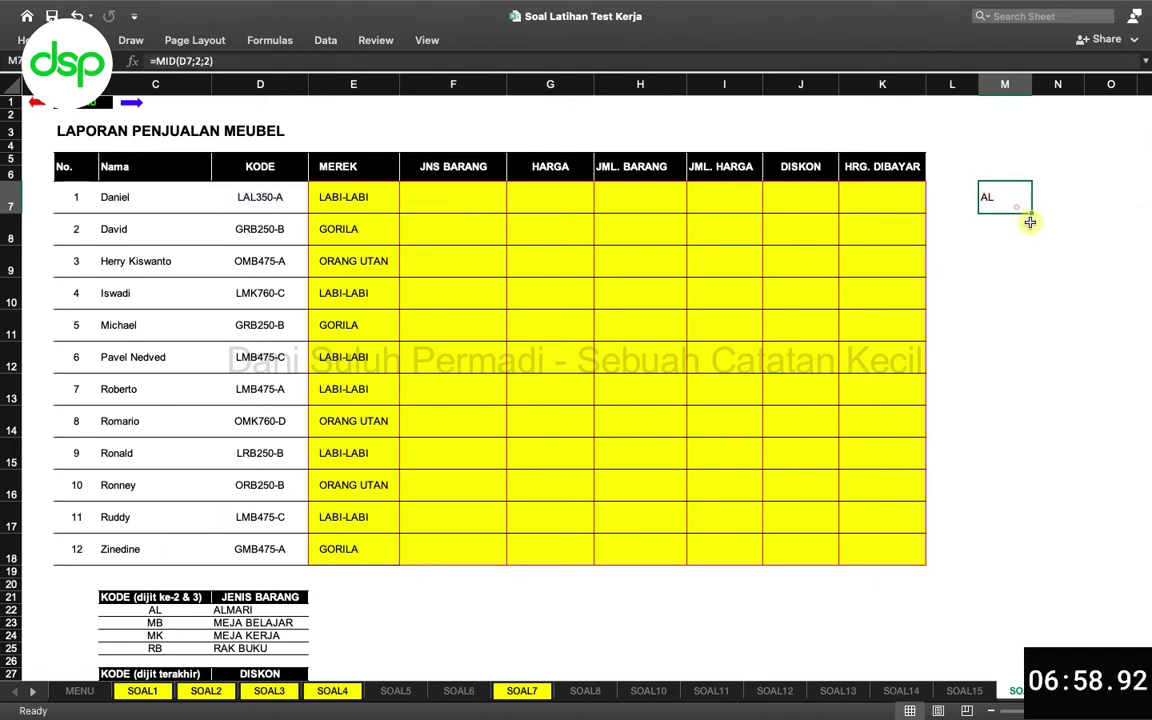
left_click_drag(1032, 213, 1032, 565)
Step: Enter =VLOOKUP(M7;tabel_jenisbarang;2;FALSE) in F7, the first JNS BARANG cell
left_click(481, 186)
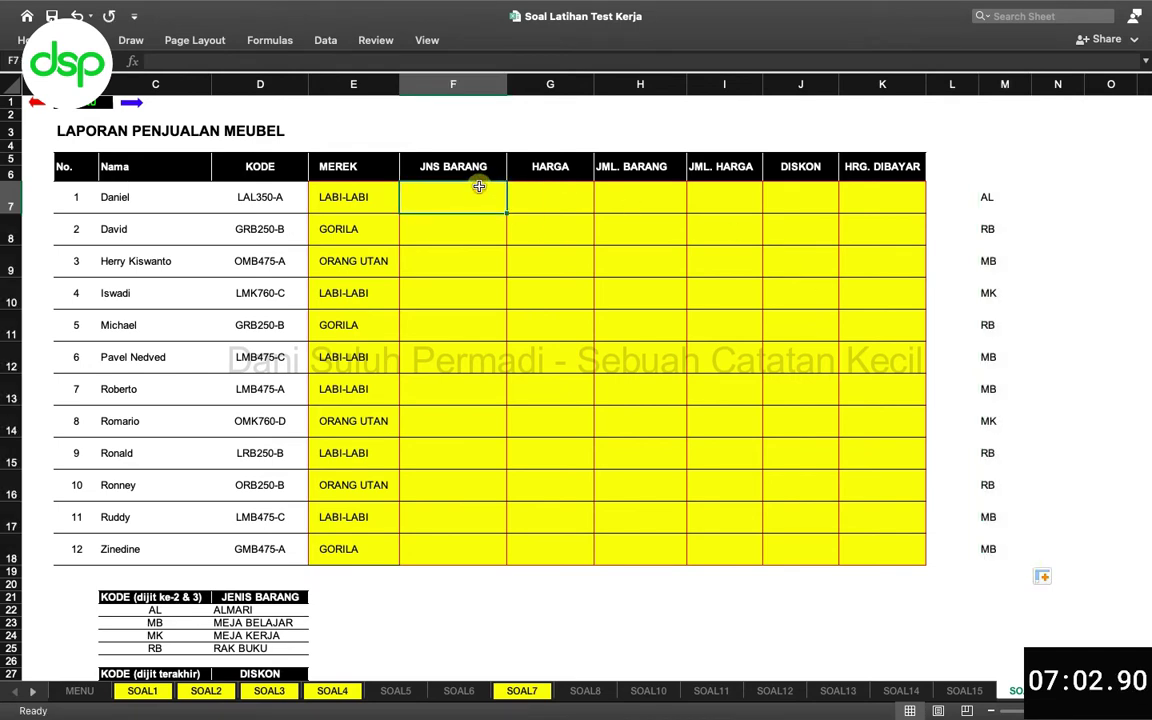
type("=vool")
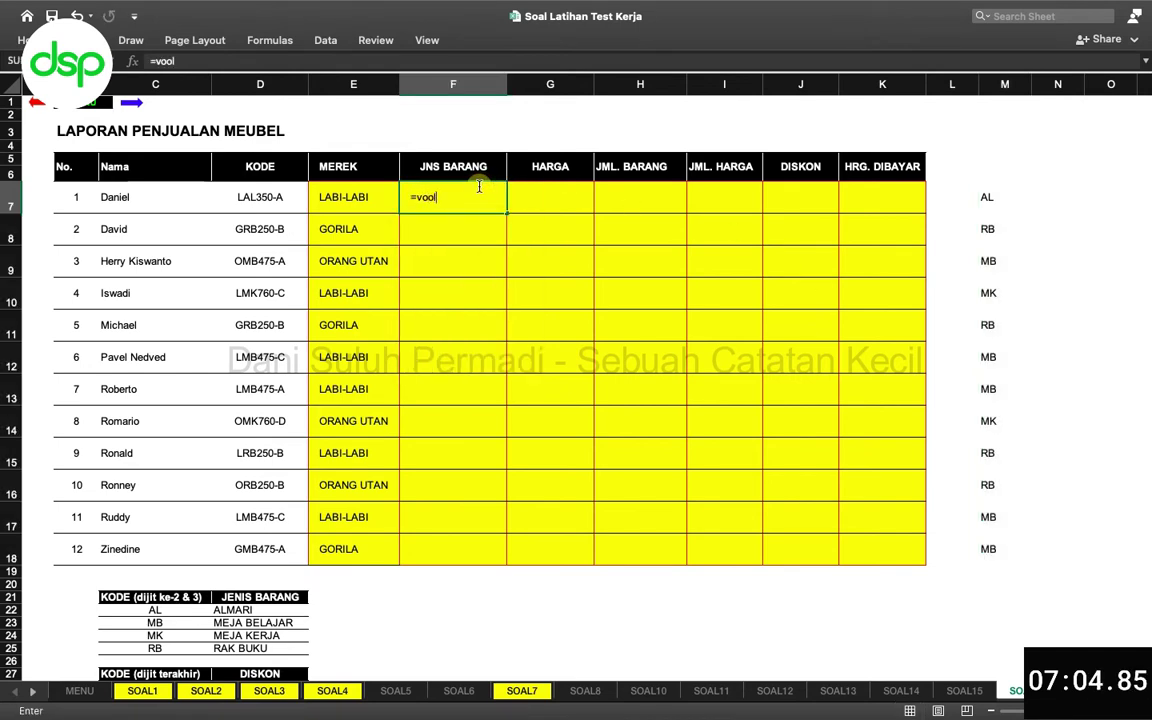
key("BackSpace")
key("BackSpace")
key("BackSpace")
key("BackSpace")
type("lok")
key("BackSpace")
type("ok")
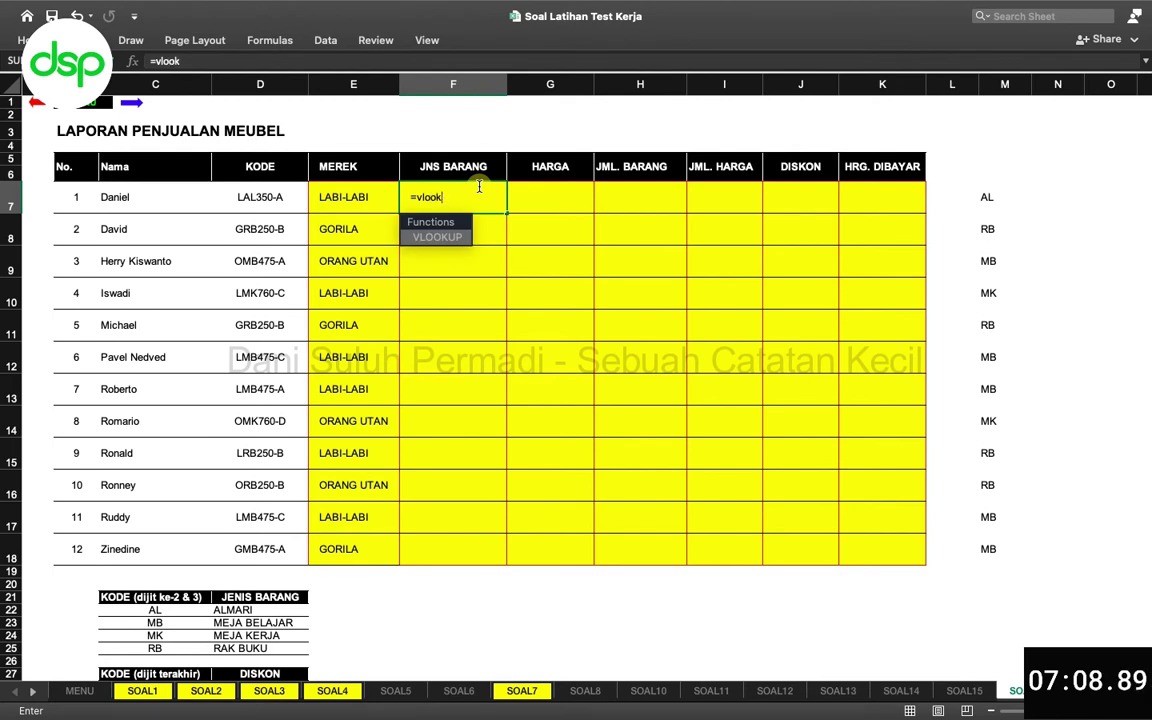
type("up(")
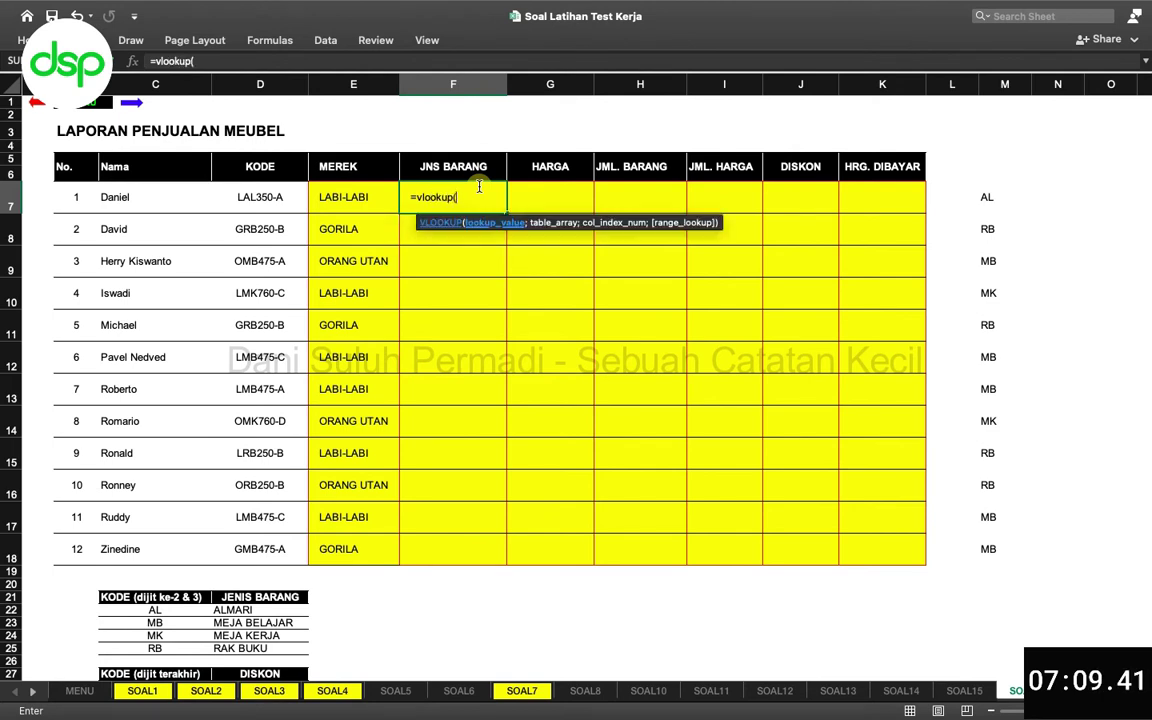
left_click(990, 195)
type(";")
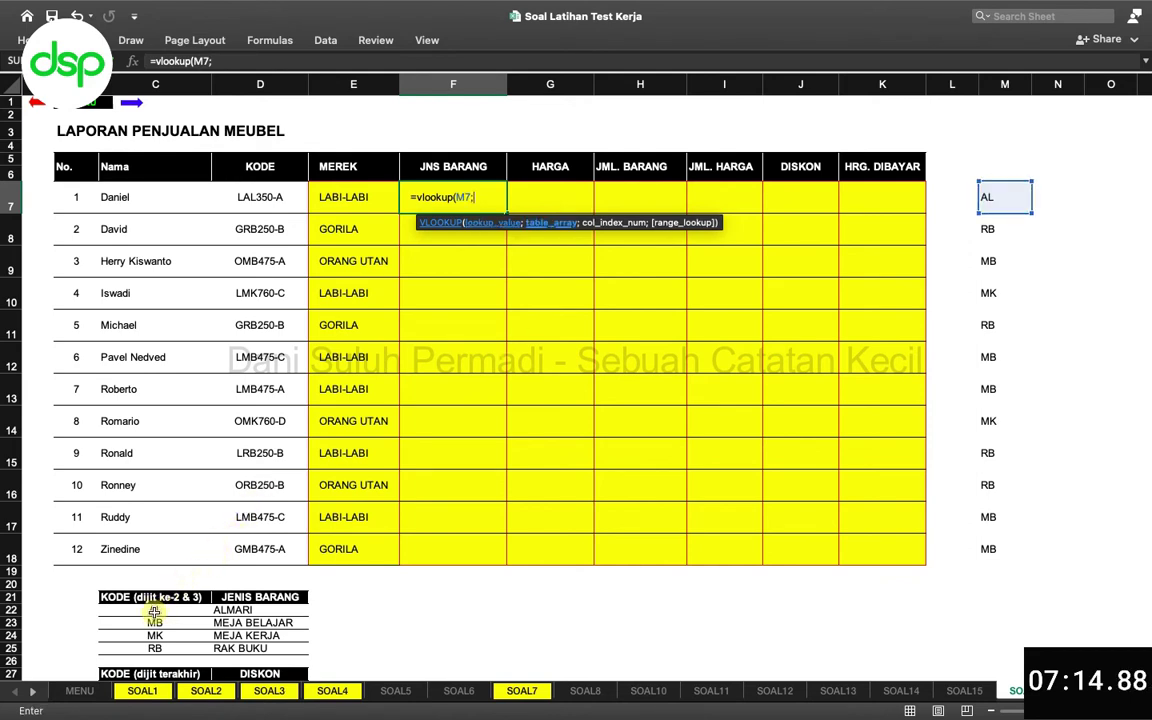
type("tabel")
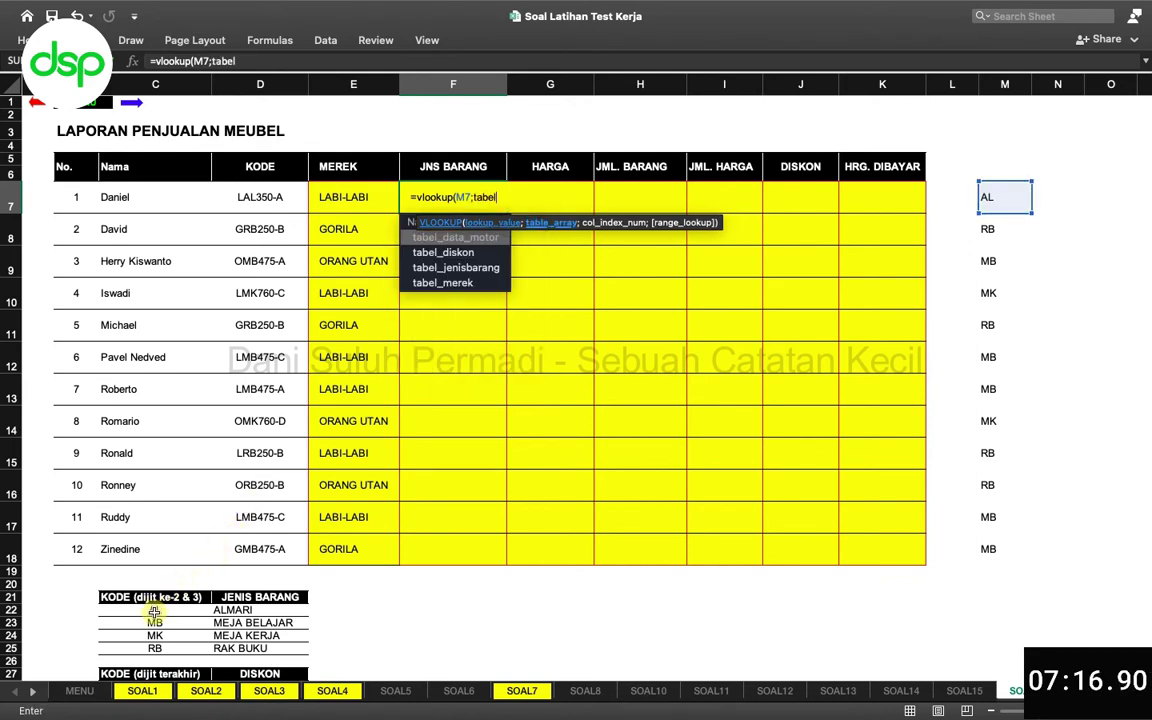
double_click(455, 267)
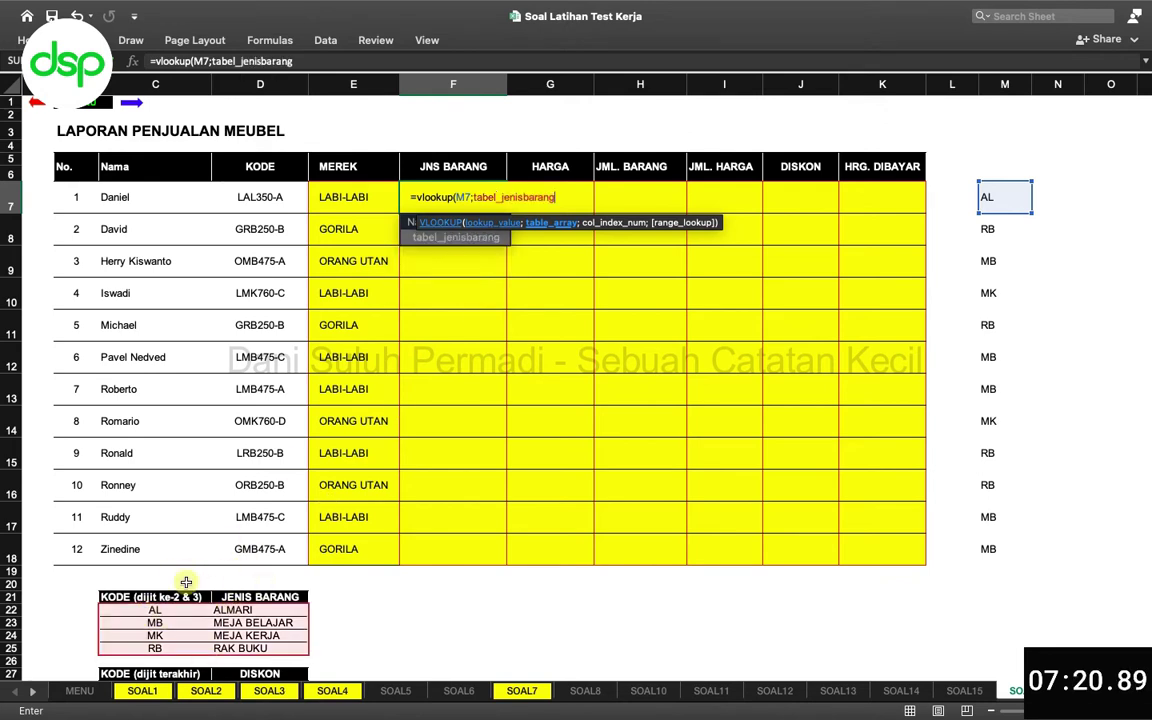
type(";")
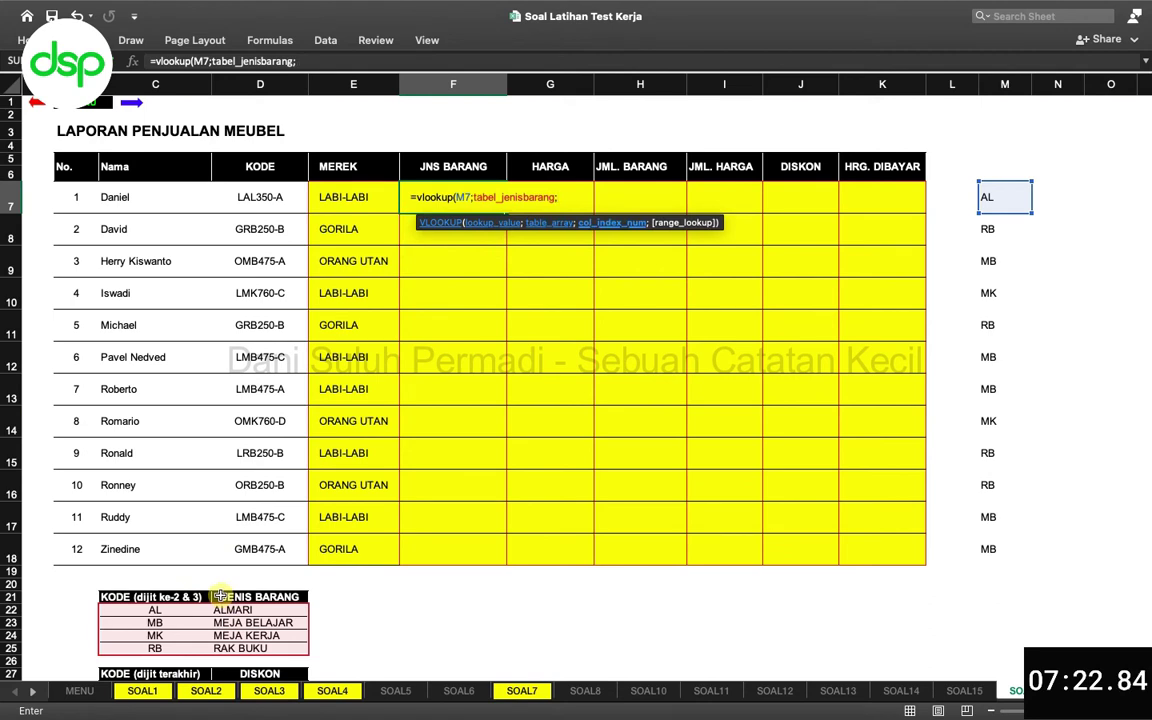
type("2;FA")
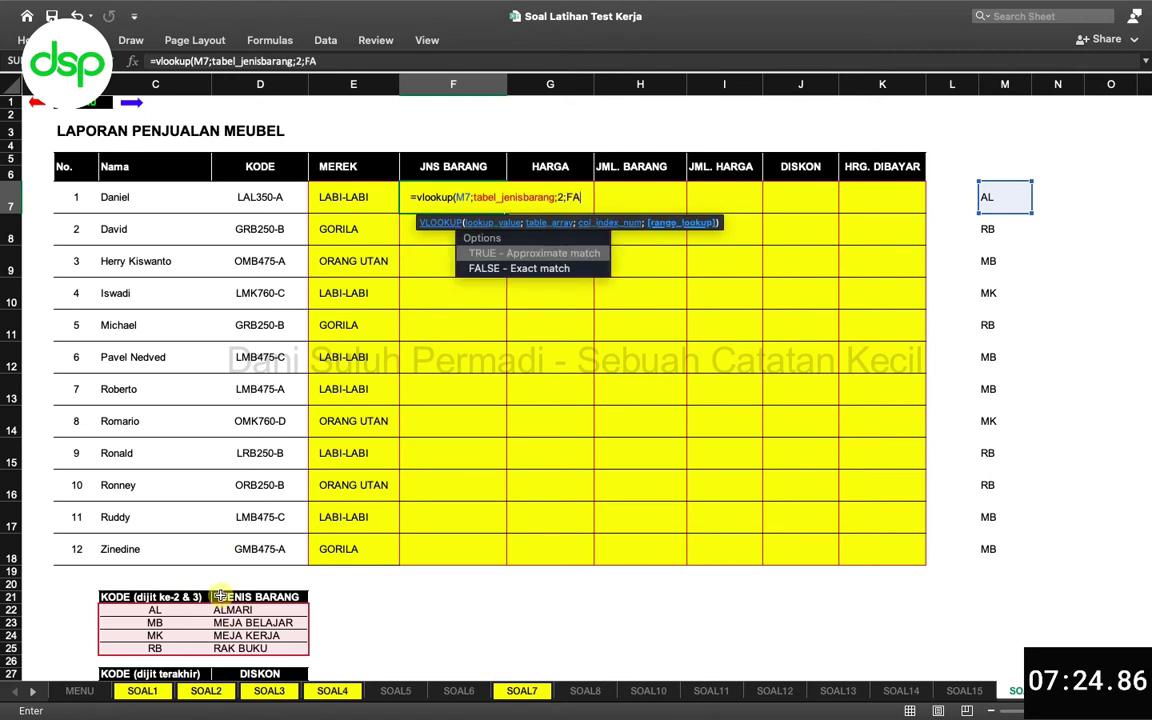
type("LSE)")
key("Return")
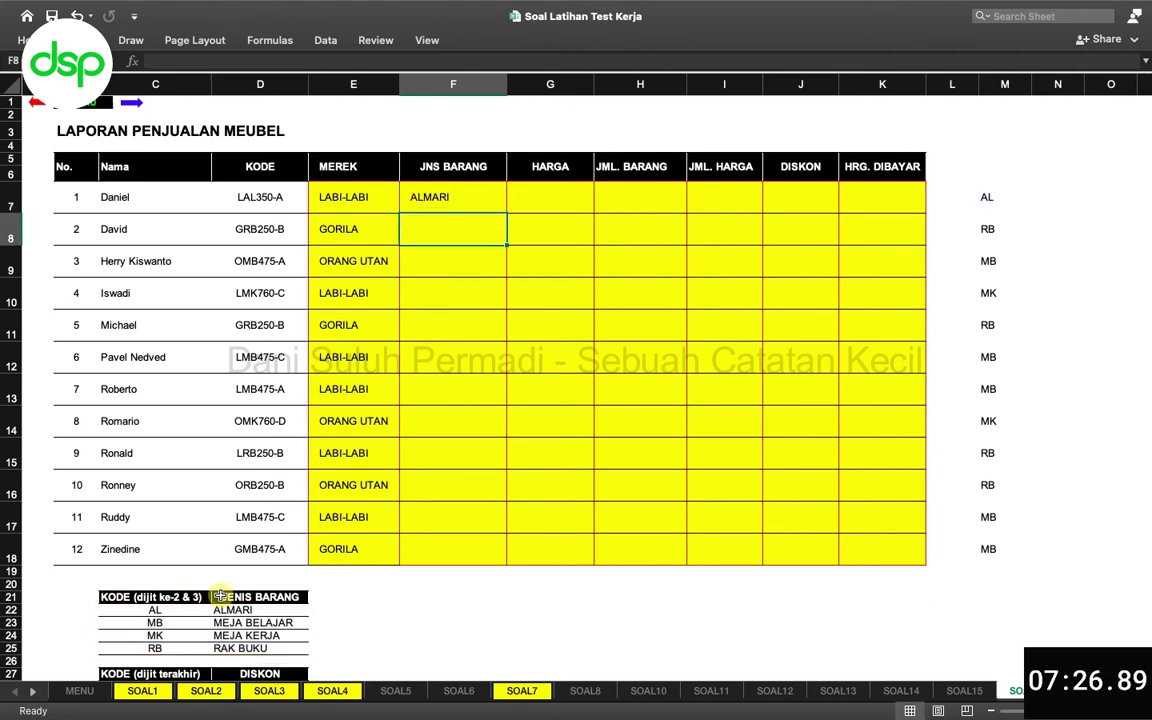
Step: Fill the JNS BARANG lookup based on the helper code from F7 down to F18 and check F7's formula
left_click(458, 203)
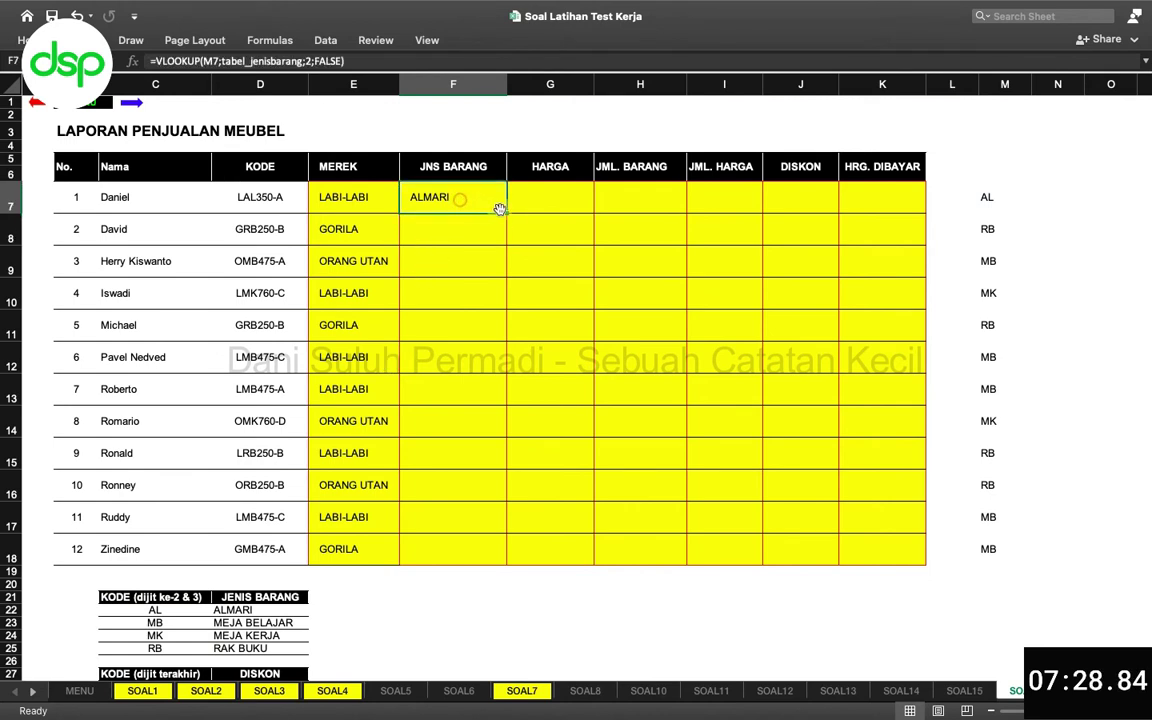
left_click_drag(506, 212, 492, 556)
left_click(468, 188)
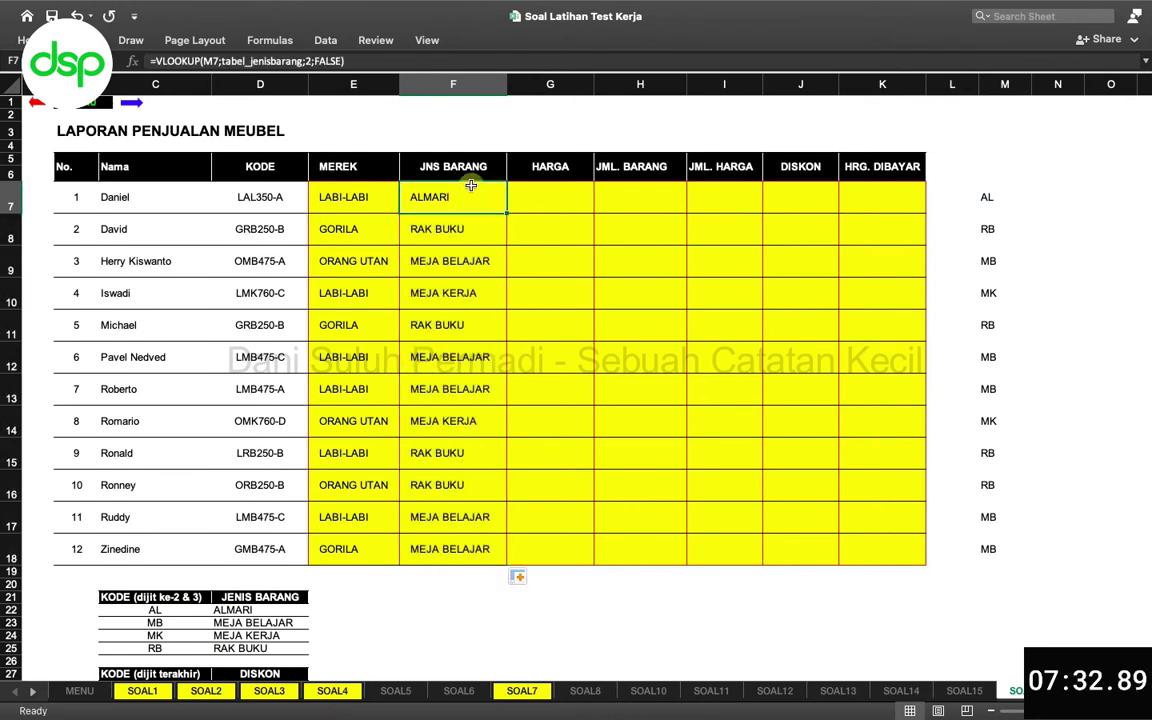
Step: Replace M7 in F7's VLOOKUP with MID(D7;2;2), copied from the helper cell, and fill the formula down to F18
left_click(990, 196)
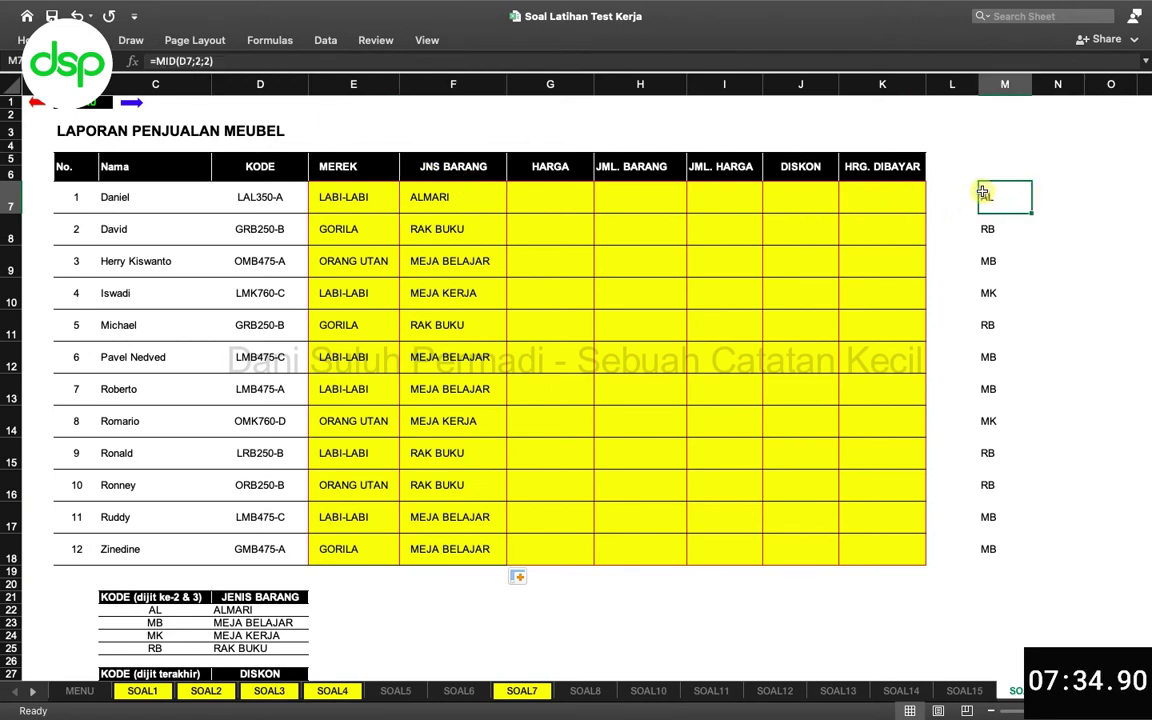
left_click(157, 60)
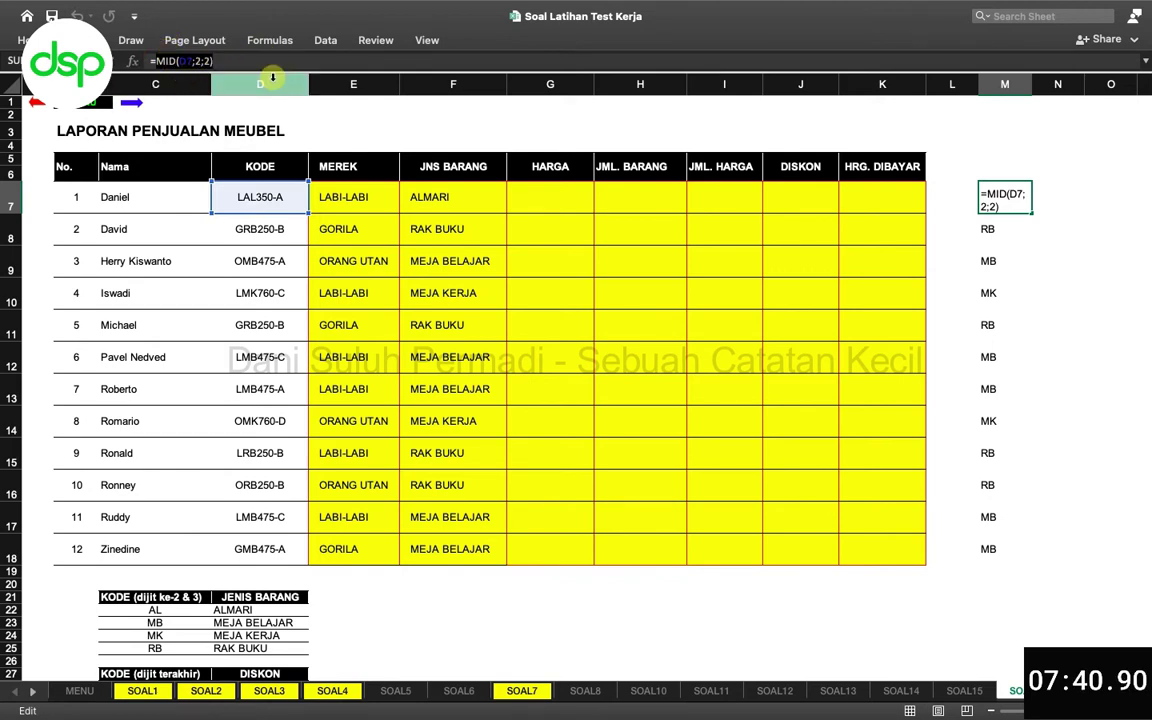
key("Escape")
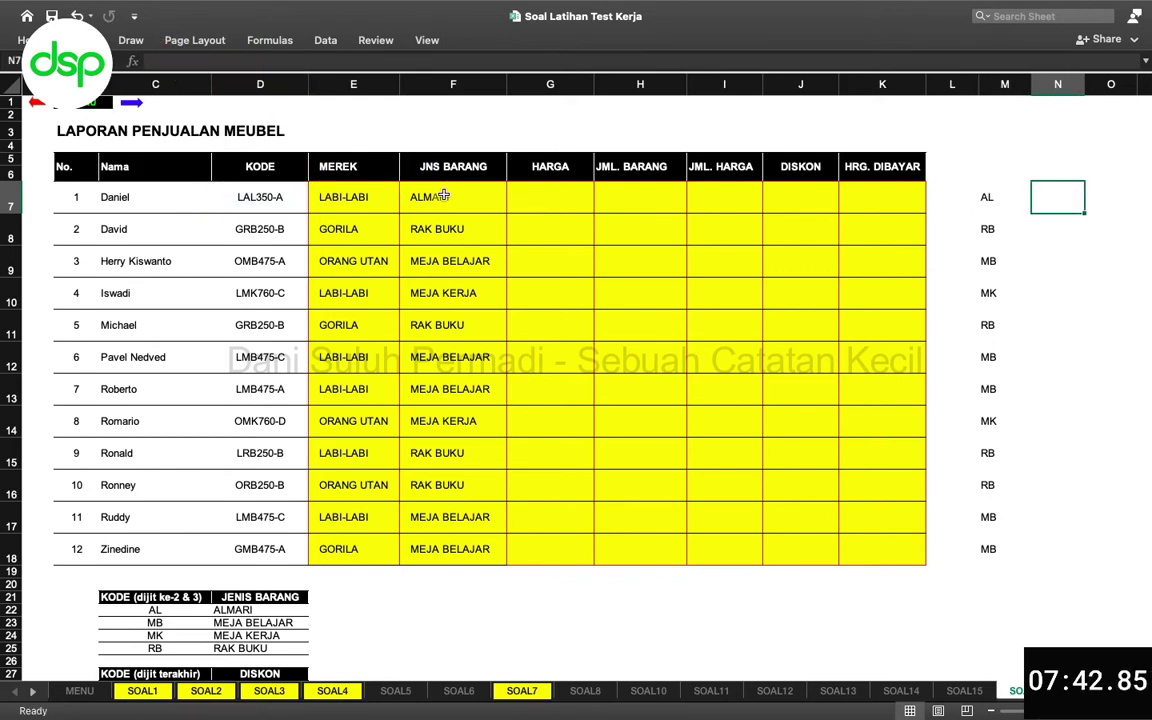
left_click(437, 190)
double_click(203, 60)
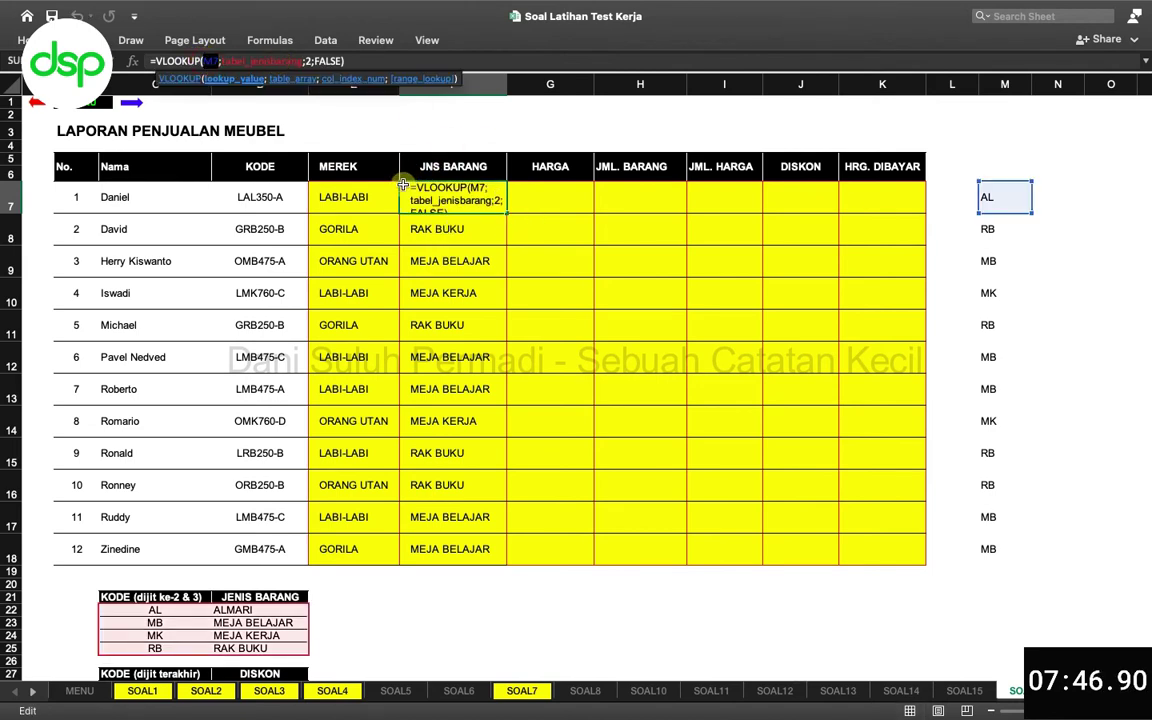
key("BackSpace")
type("MID(D7;2;2)")
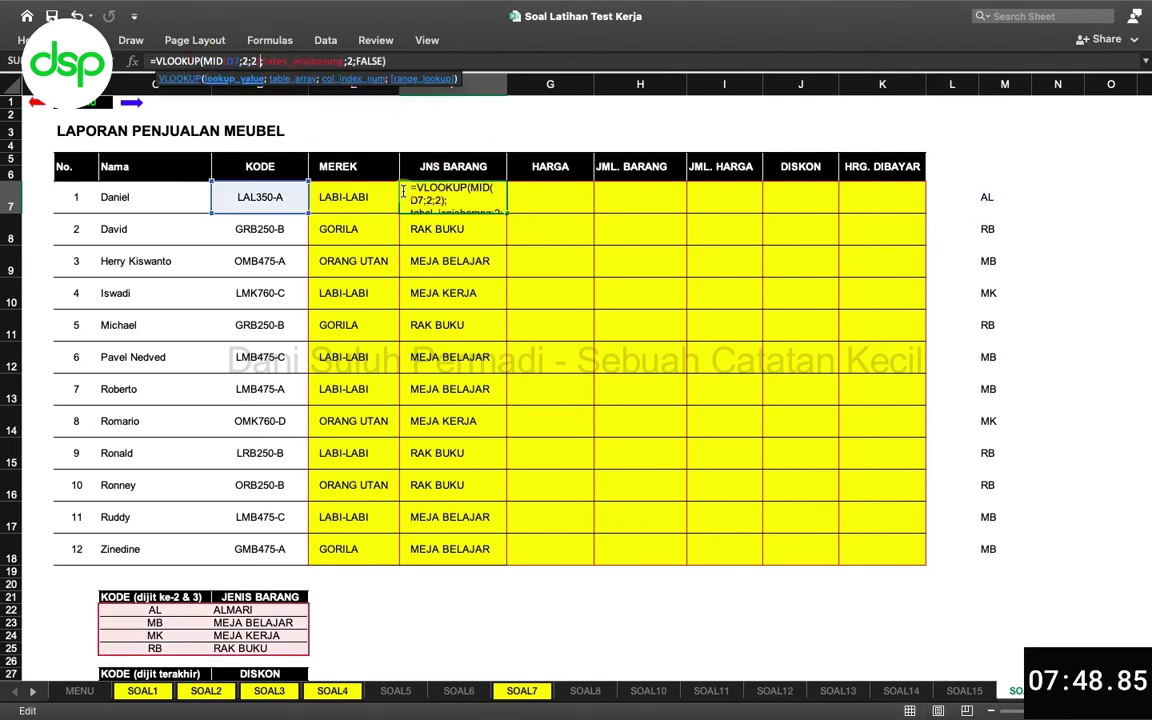
key("Return")
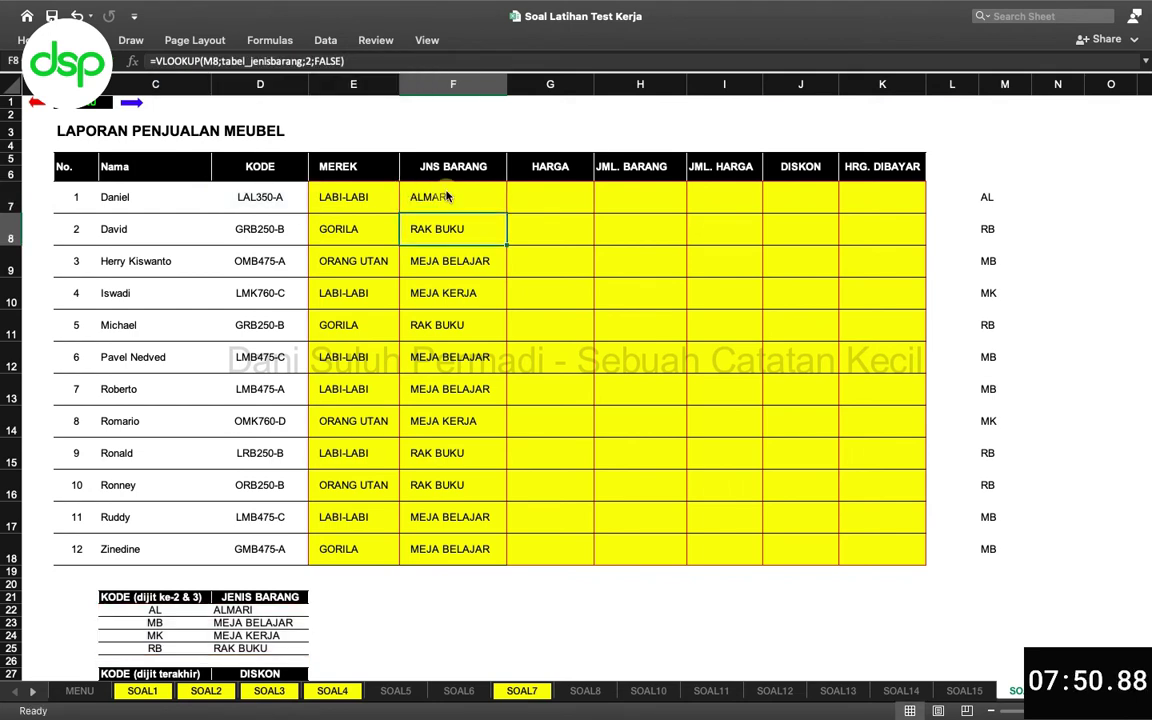
left_click(455, 205)
left_click_drag(507, 211, 493, 558)
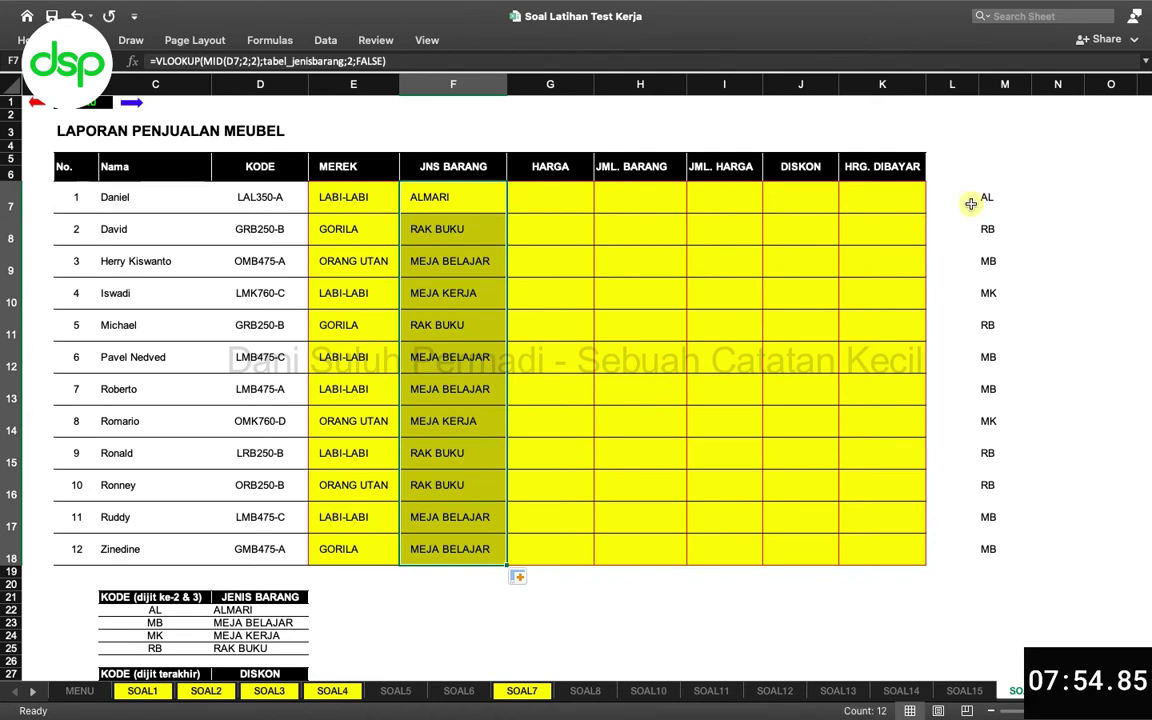
Step: Clear the two-letter helper codes from M7 to M18
left_click_drag(990, 198, 998, 545)
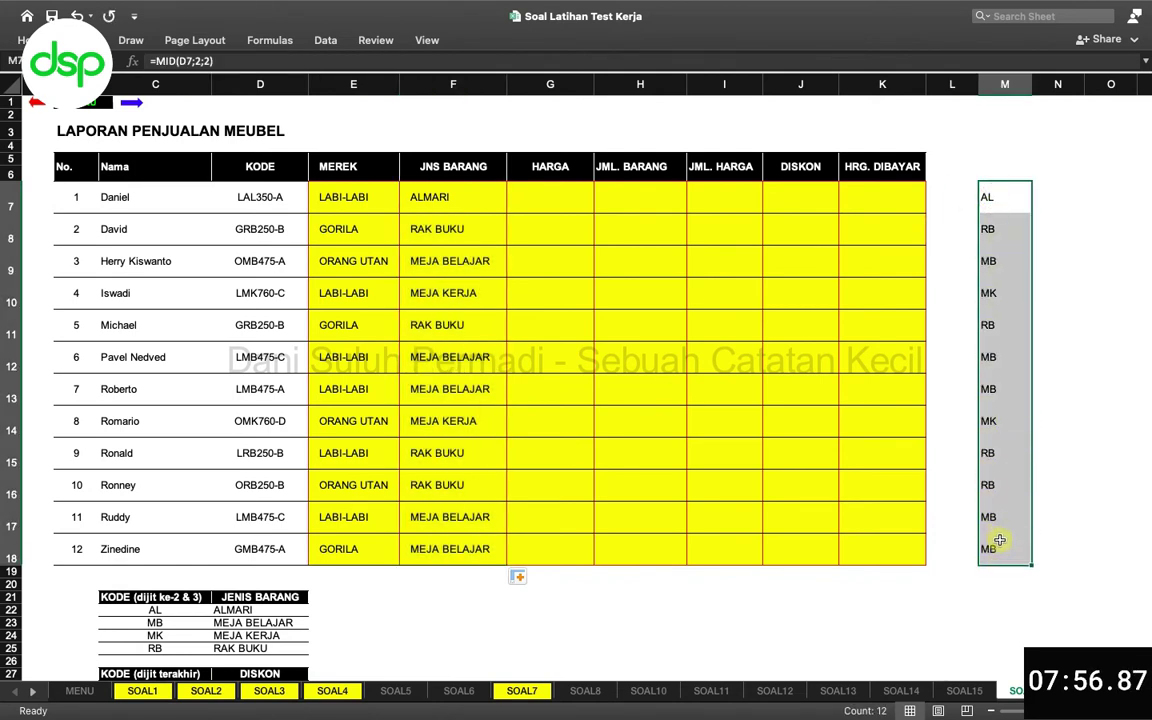
key("Delete")
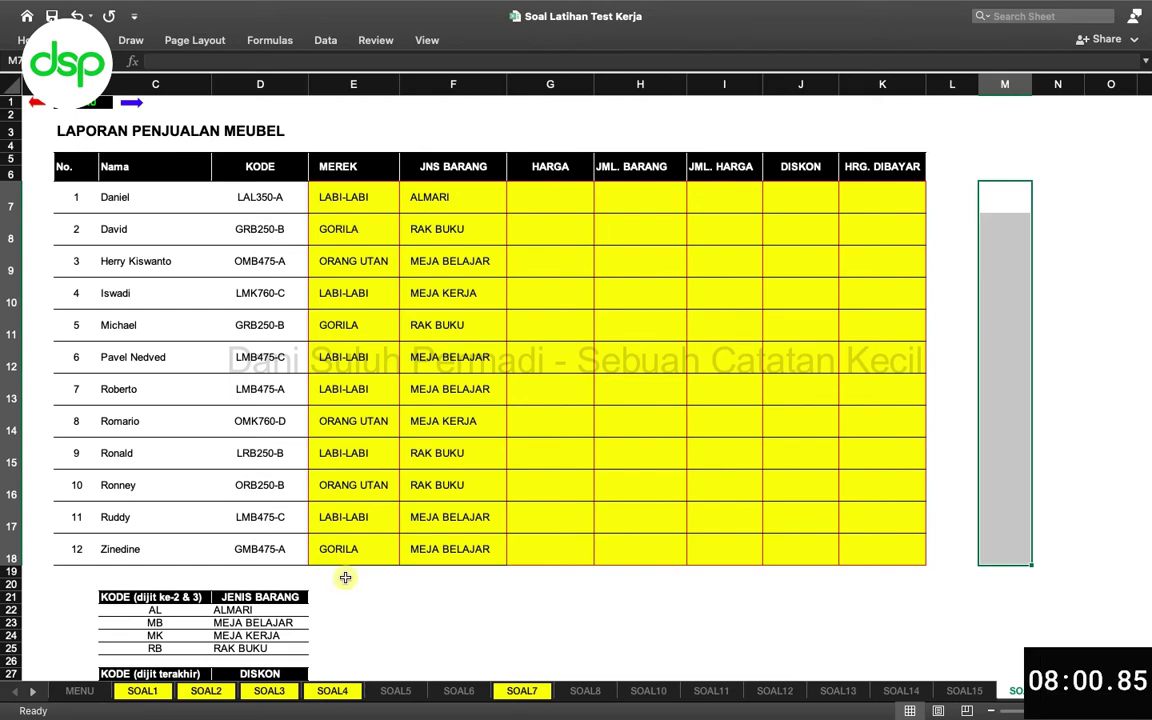
scroll(342, 578, "down", 6)
scroll(345, 577, "up", 6)
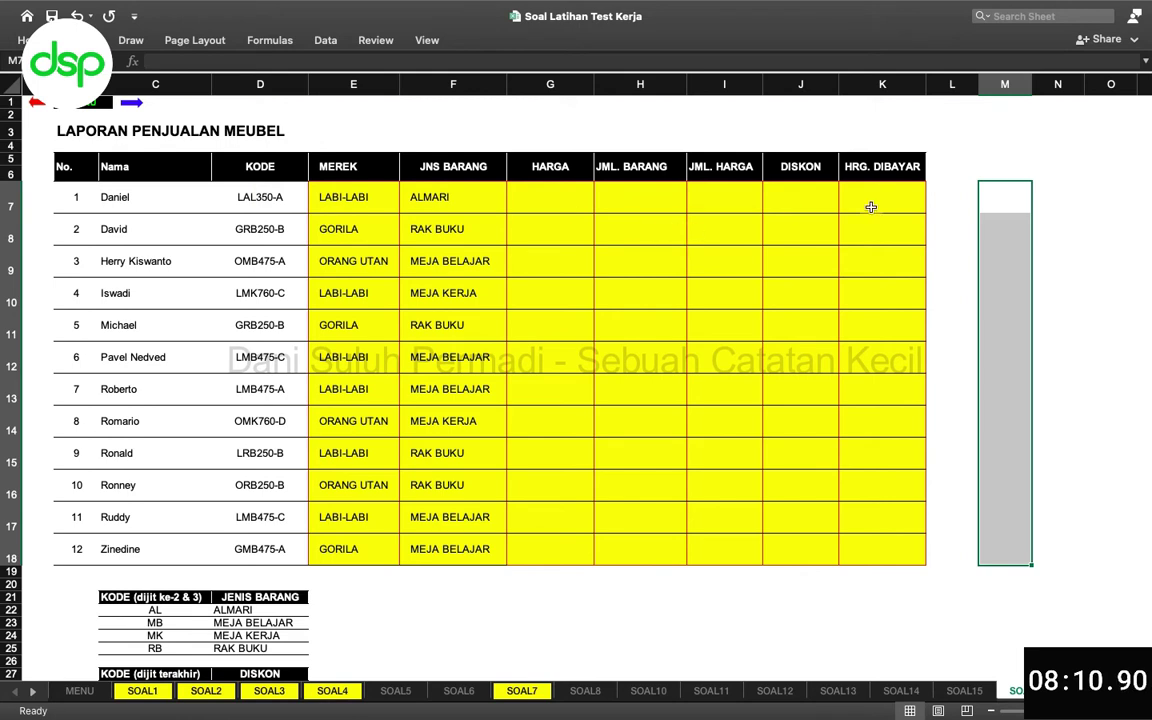
Step: Enter =MID(D7;4;3) in helper cell M7 to extract the price digits from KODE, and fill it down to M18
left_click(990, 196)
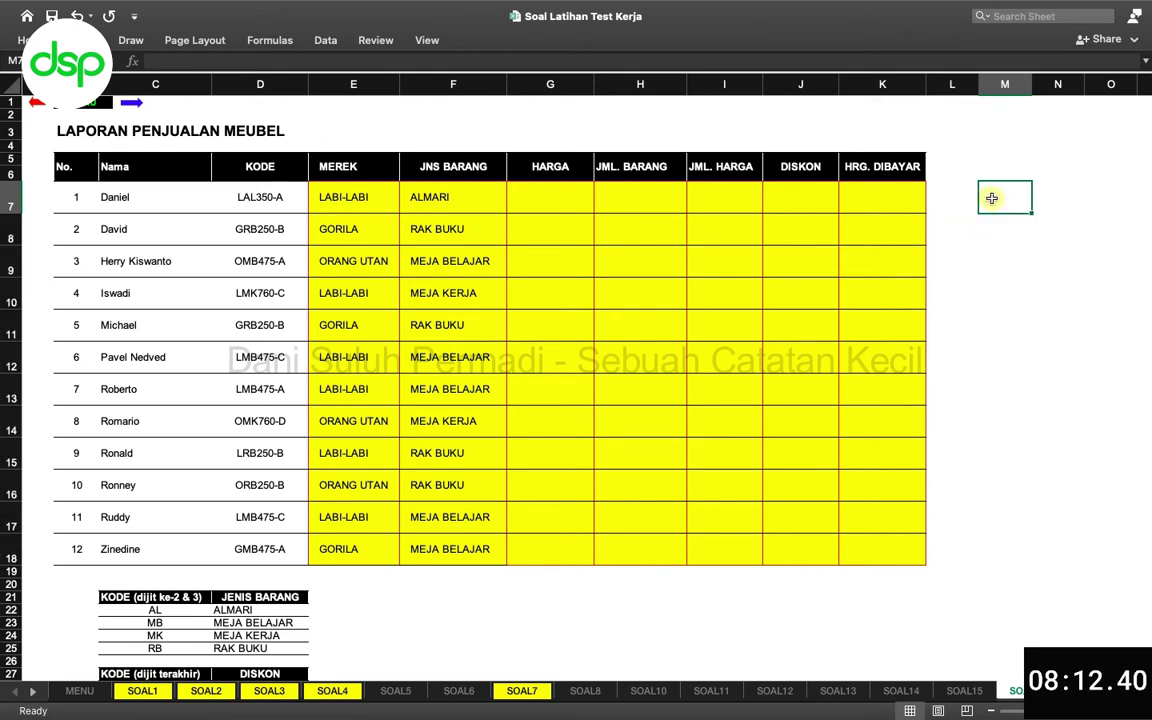
left_click(540, 197)
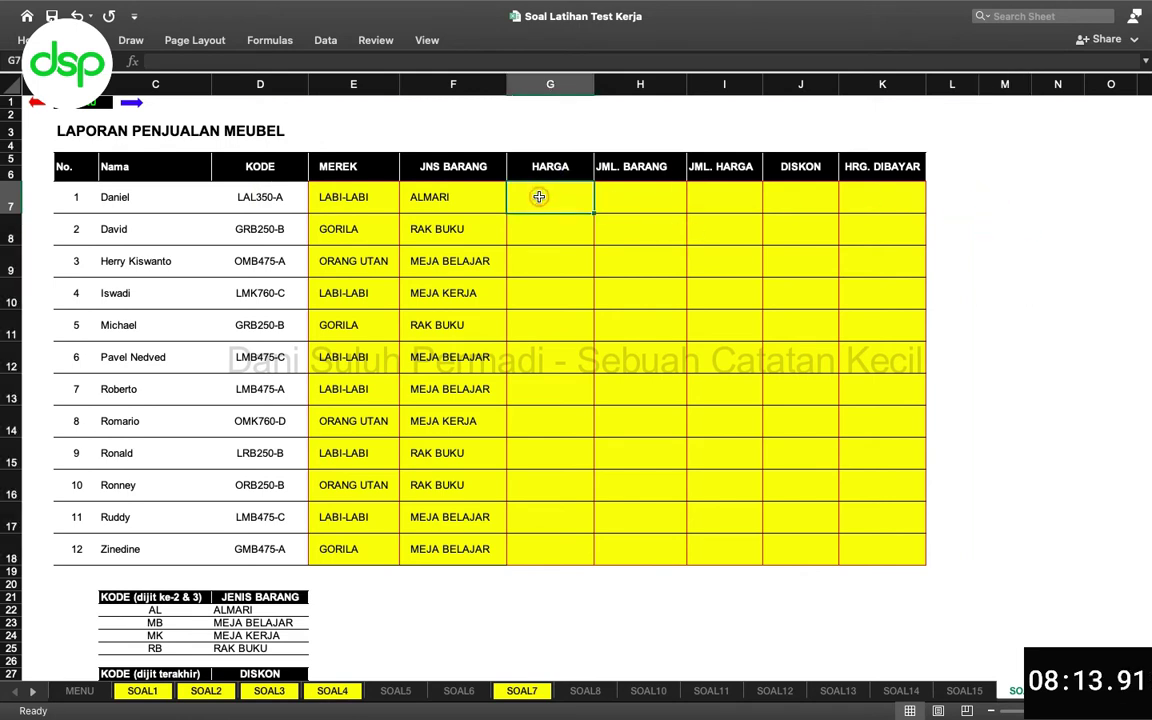
left_click(962, 196)
left_click(1005, 196)
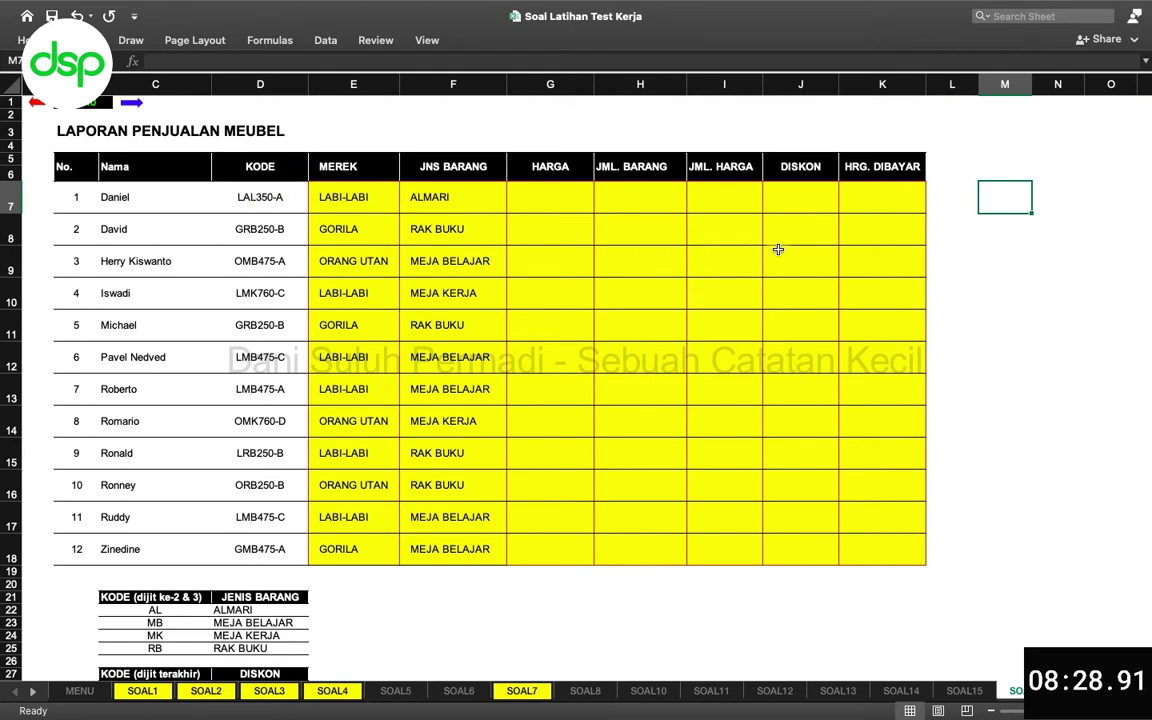
type("mid(")
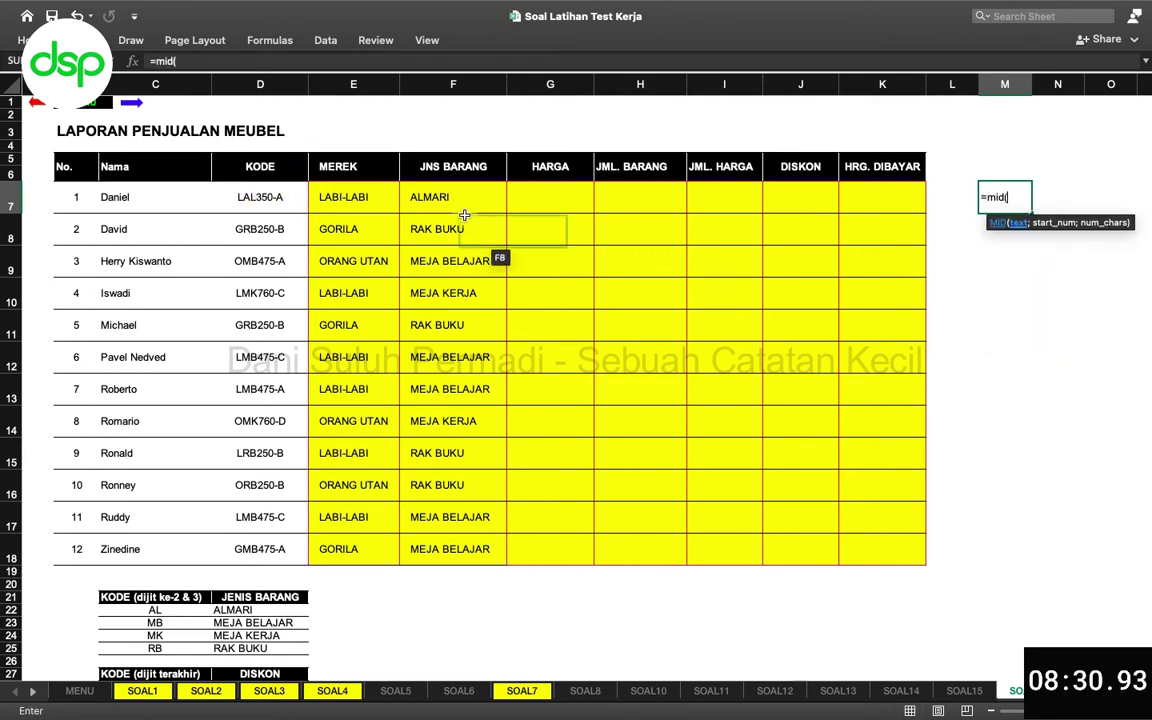
left_click(228, 201)
type(";")
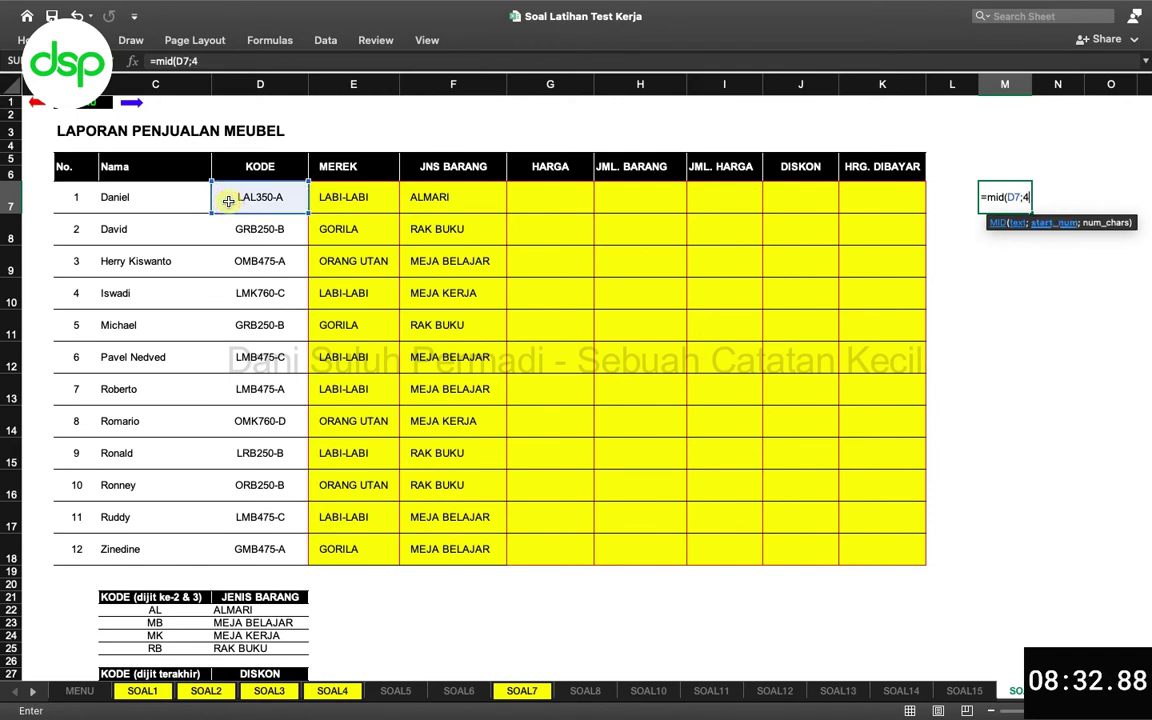
type("4;3")
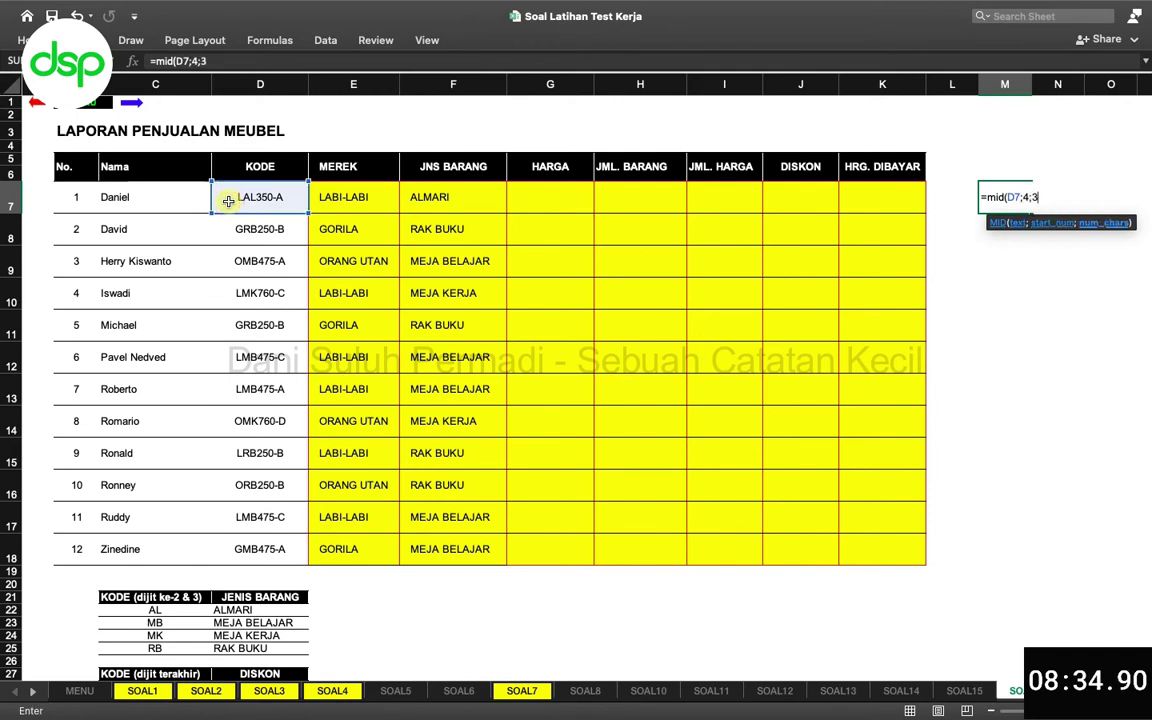
type(")")
key("Return")
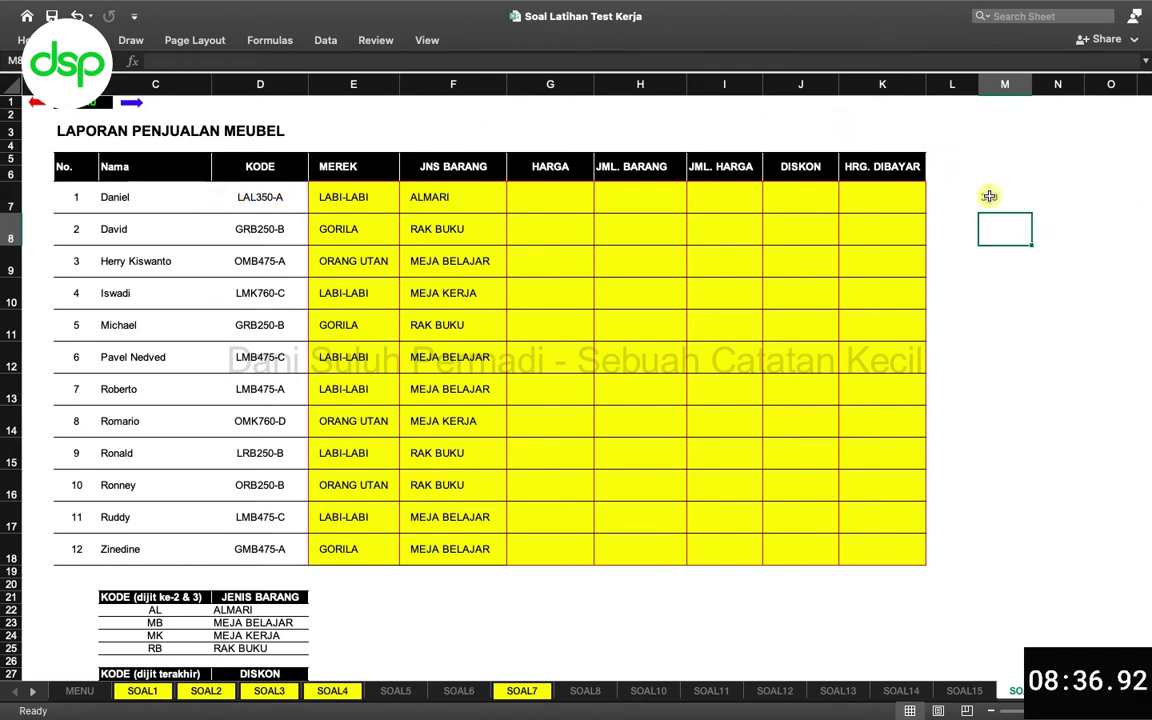
left_click(989, 196)
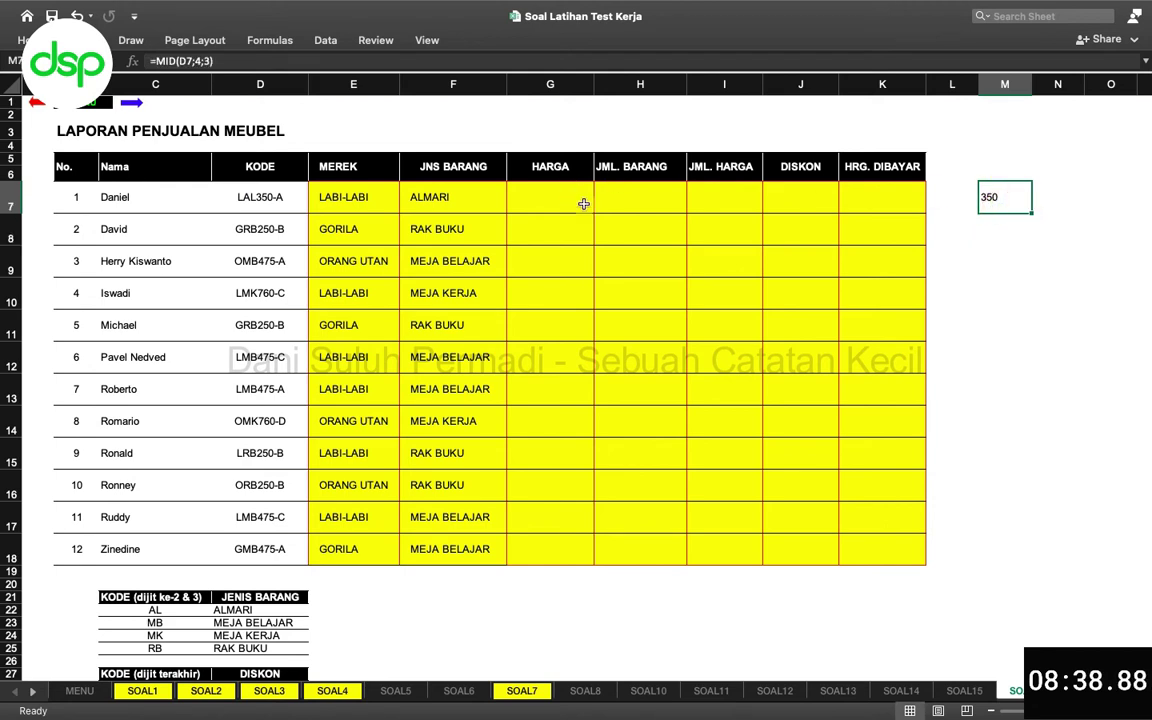
left_click_drag(1032, 214, 1023, 563)
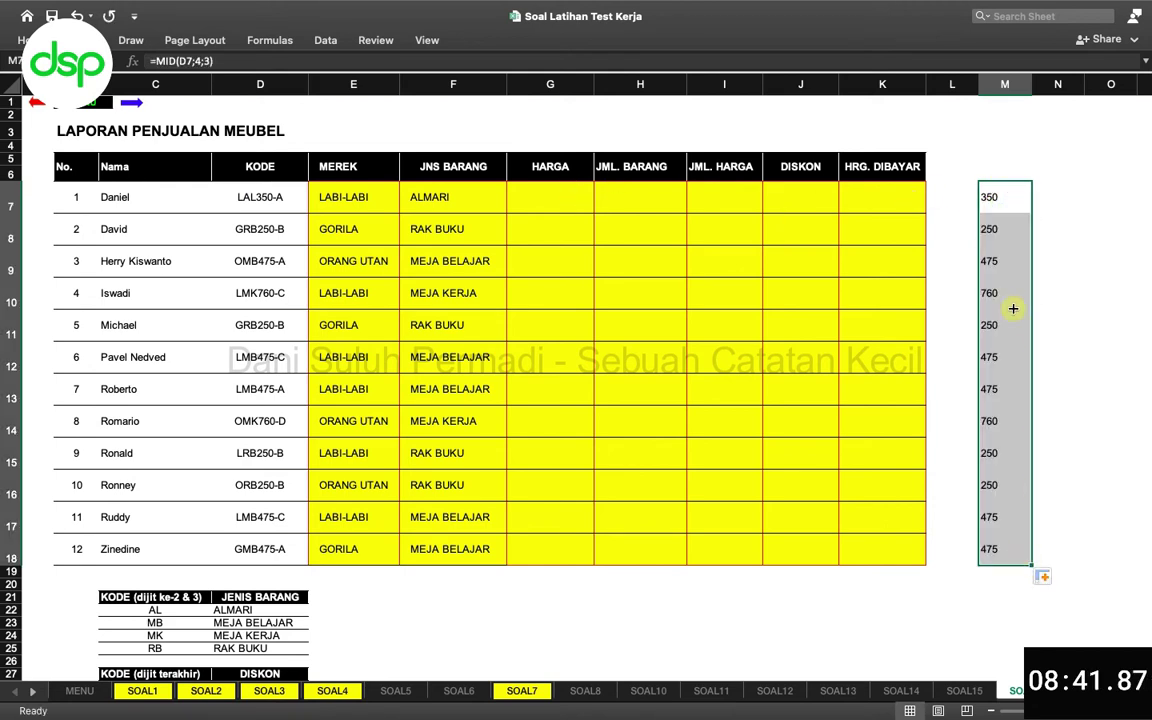
Step: Enter =M7*1000 in G7, the first HARGA cell, fill it down to G18, and check the G7 and M7 formulas
left_click(543, 189)
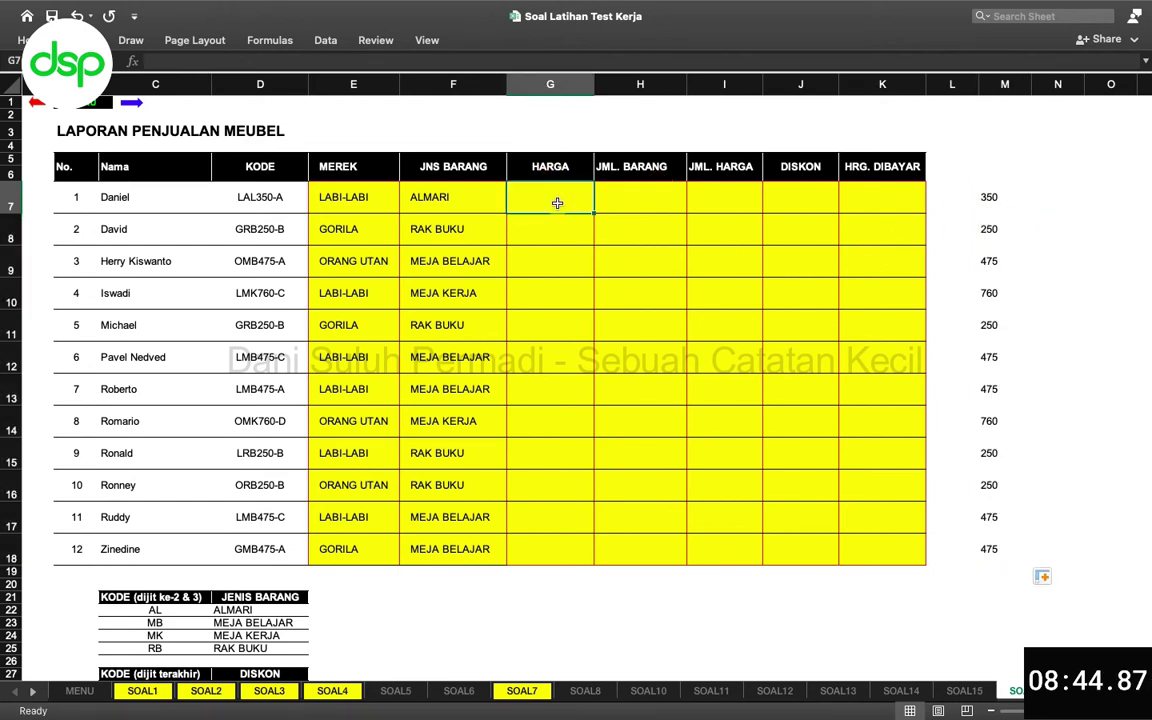
type("=")
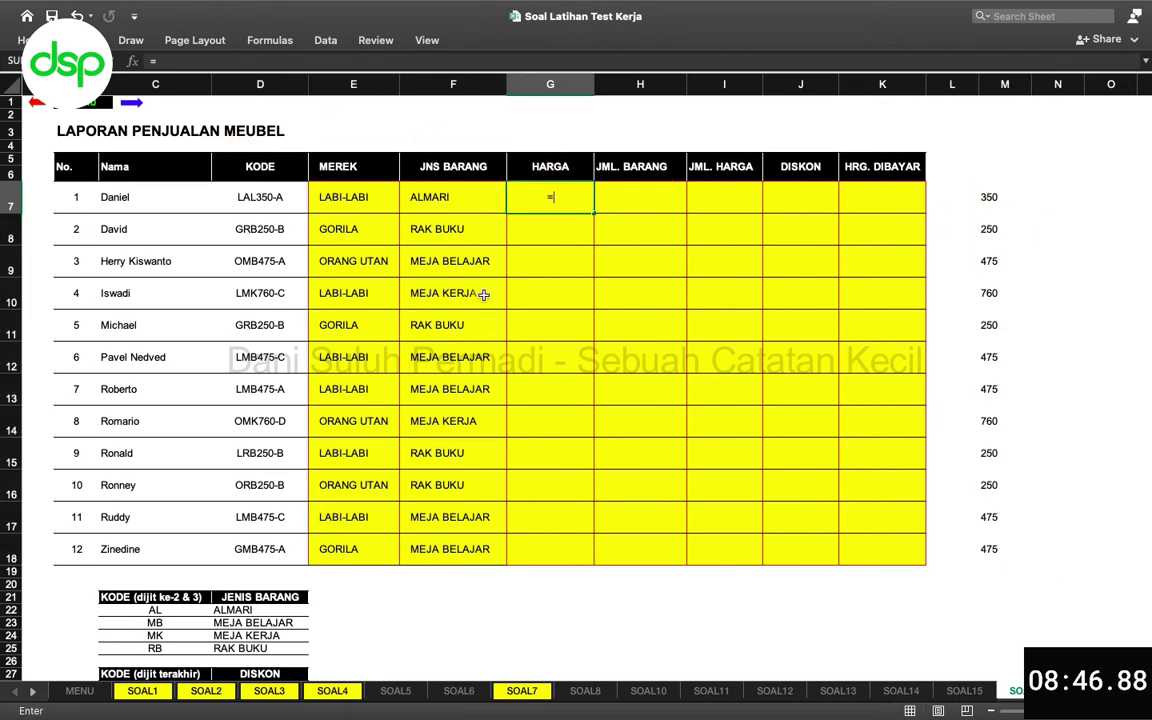
left_click(997, 195)
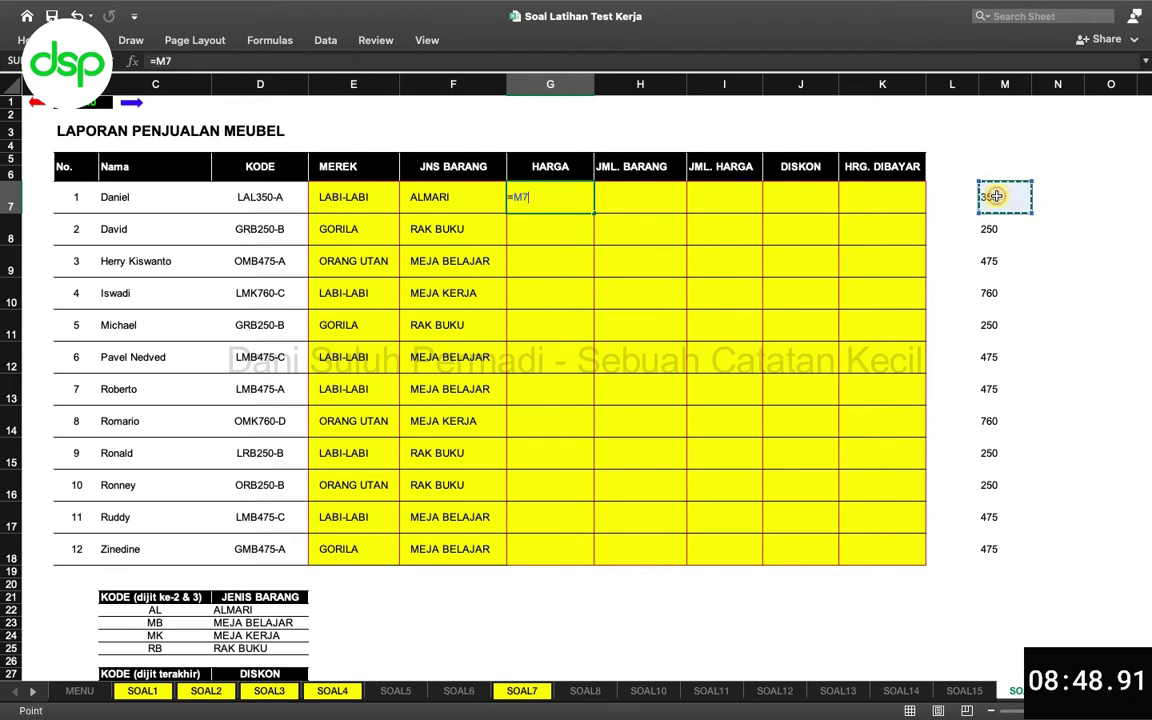
type("*")
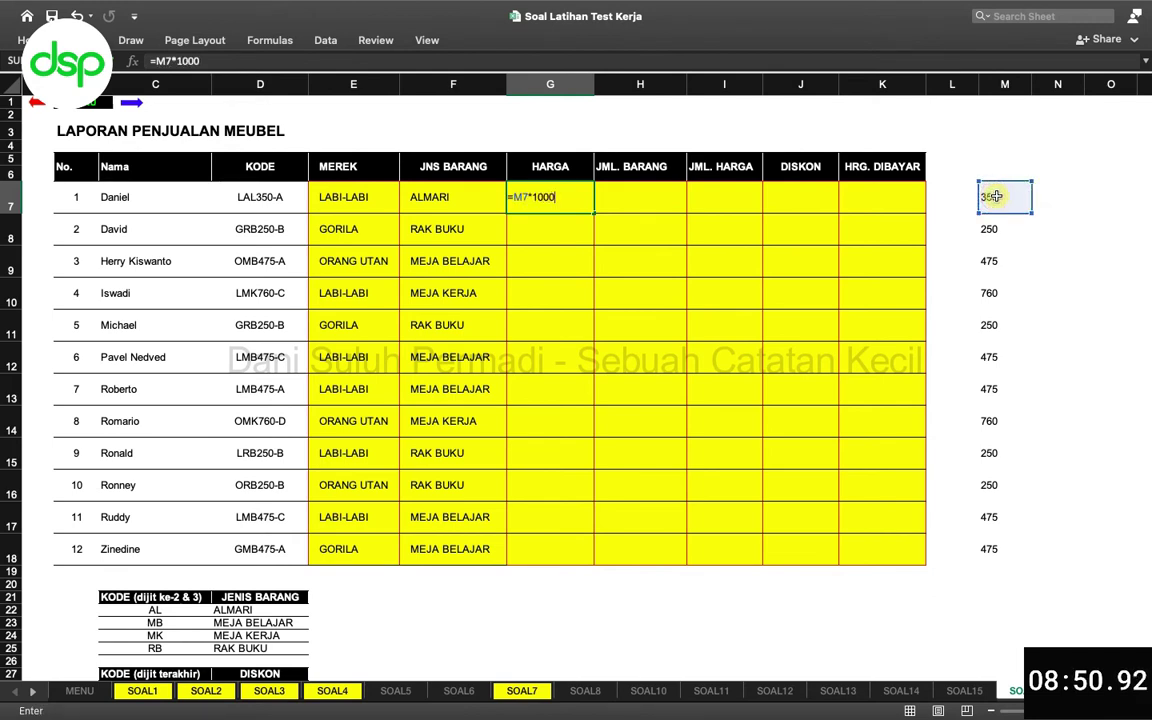
key("Return")
left_click(572, 197)
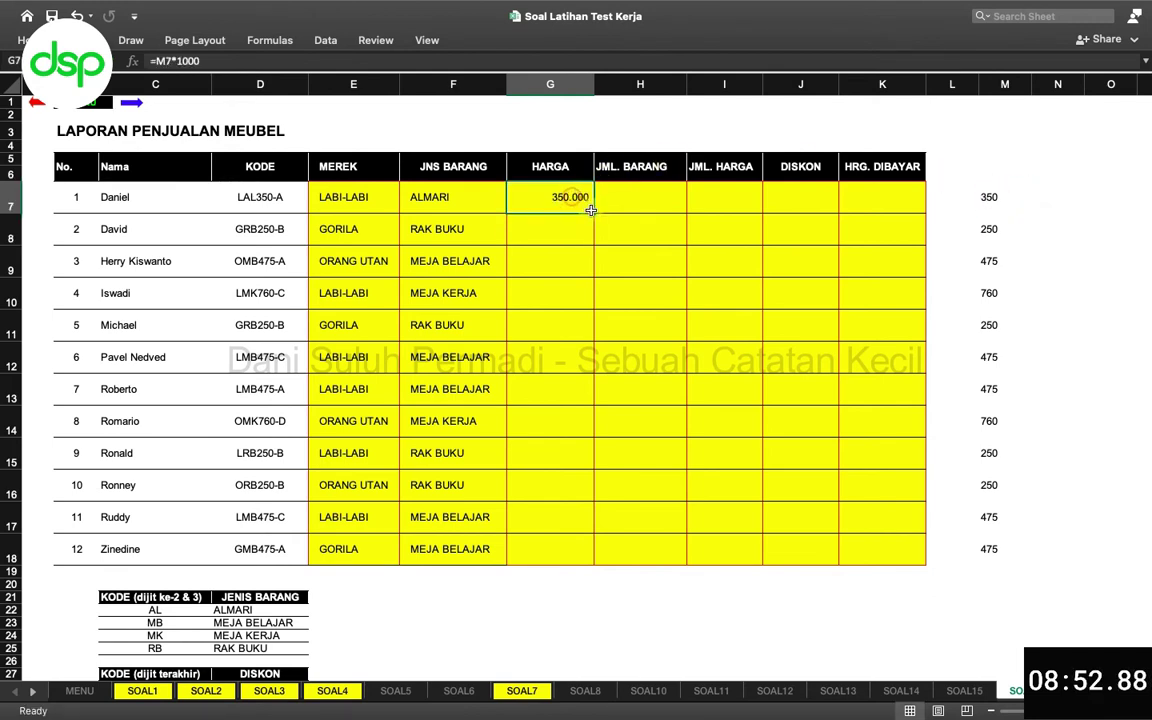
left_click_drag(593, 213, 576, 552)
left_click(545, 197)
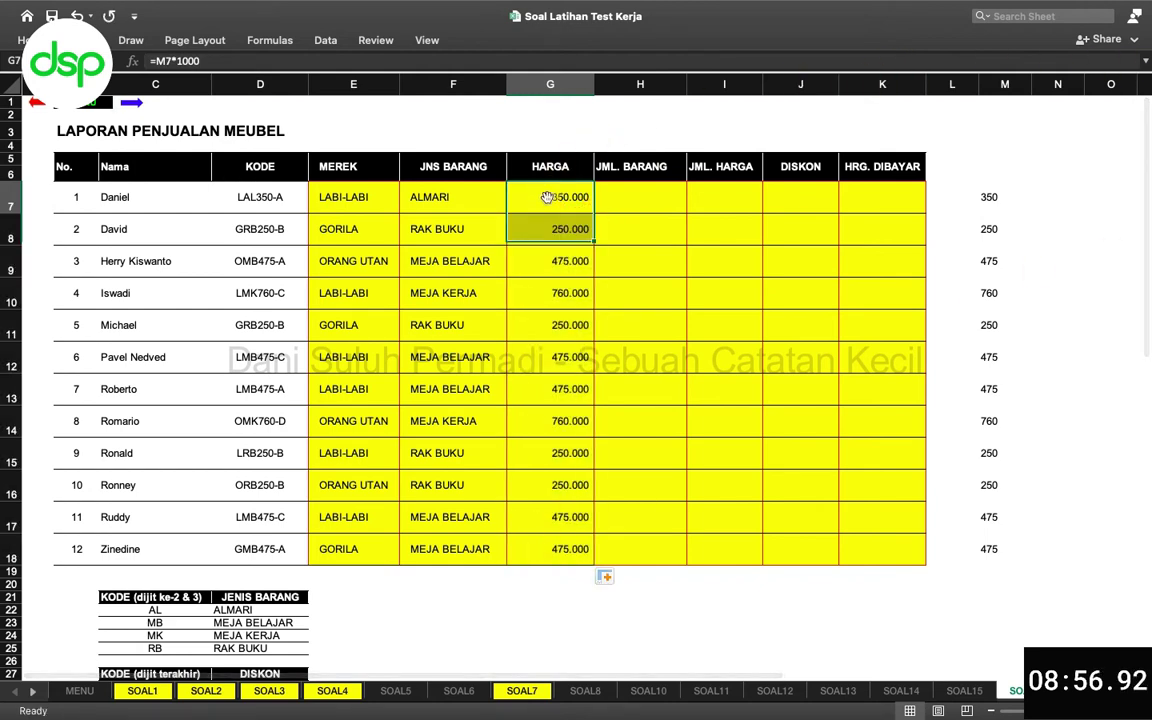
left_click(982, 192)
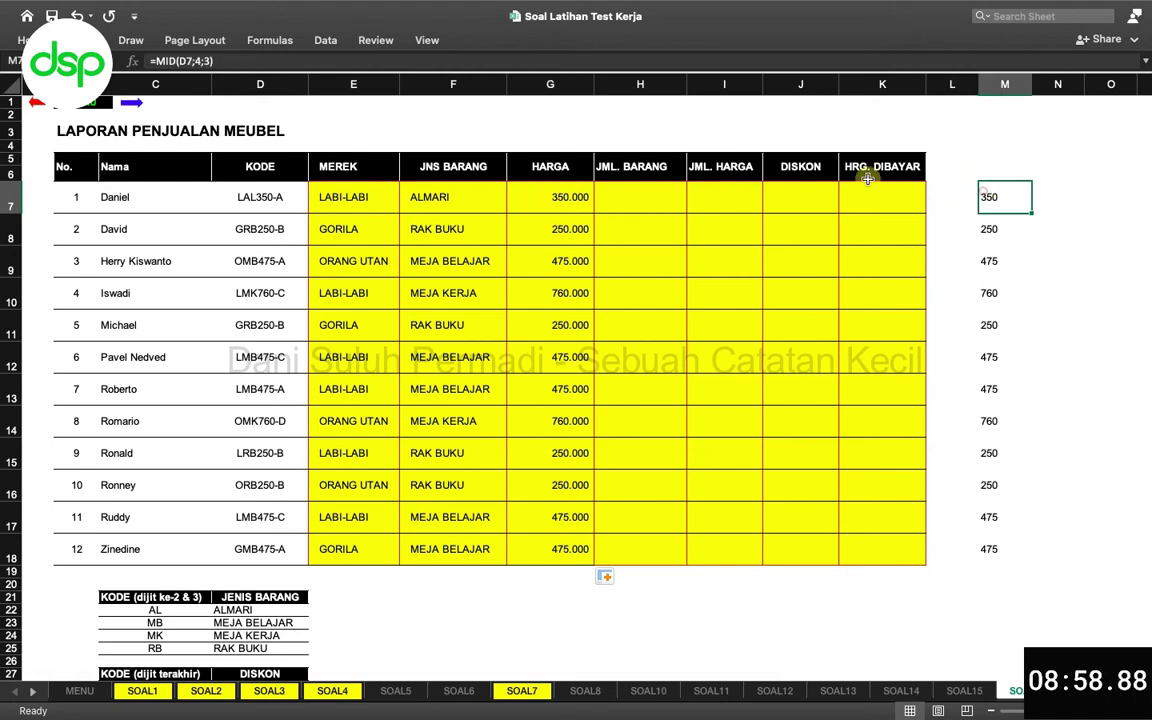
left_click(563, 197)
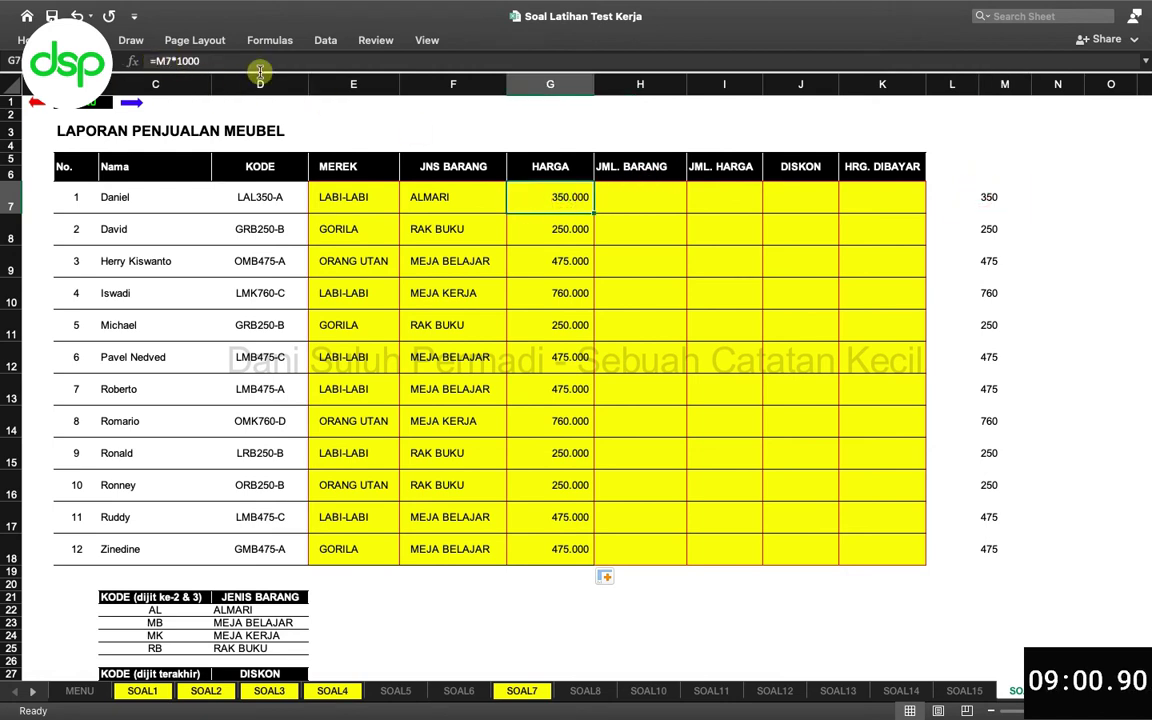
Step: Replace M7 in G7's formula with MID(D7;4;3), copied from the helper cell, and fill the formula down to G18
left_click(990, 194)
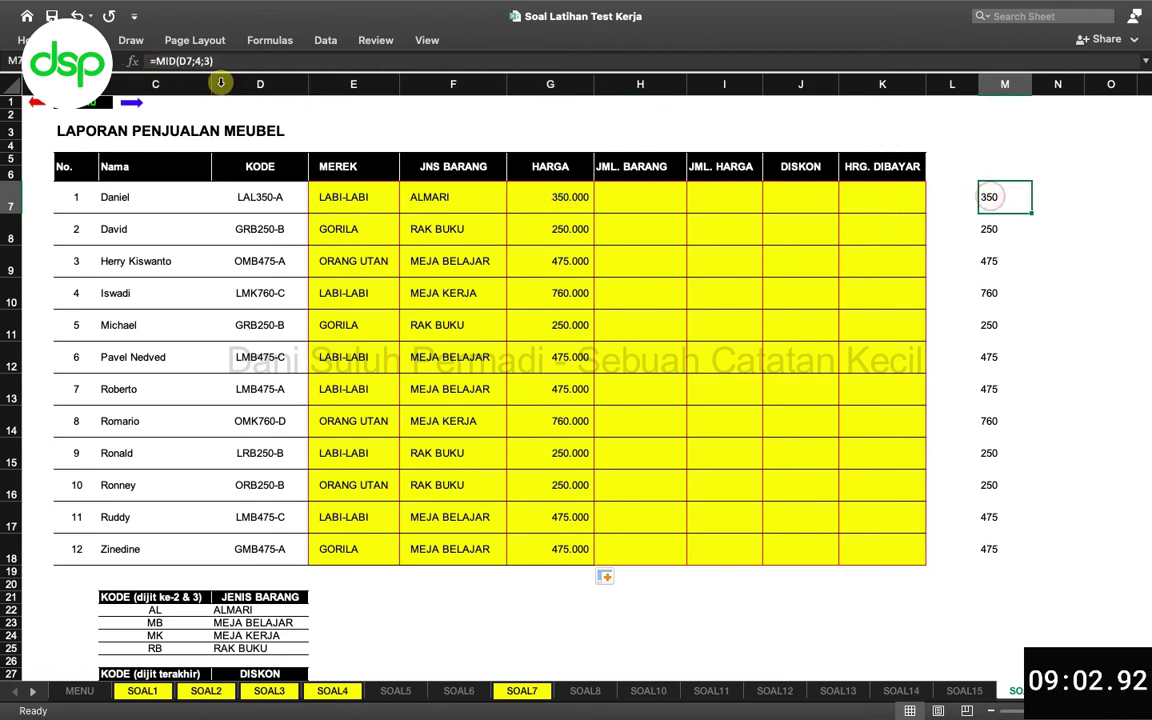
left_click(158, 61)
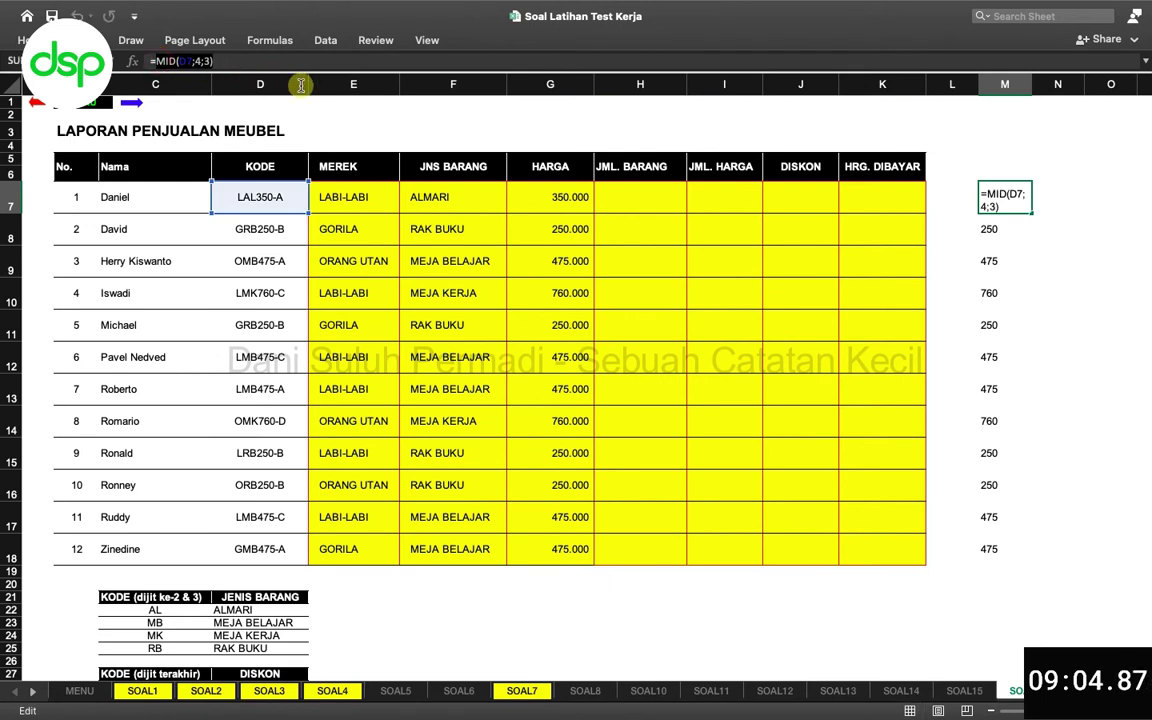
key("Tab")
left_click(550, 197)
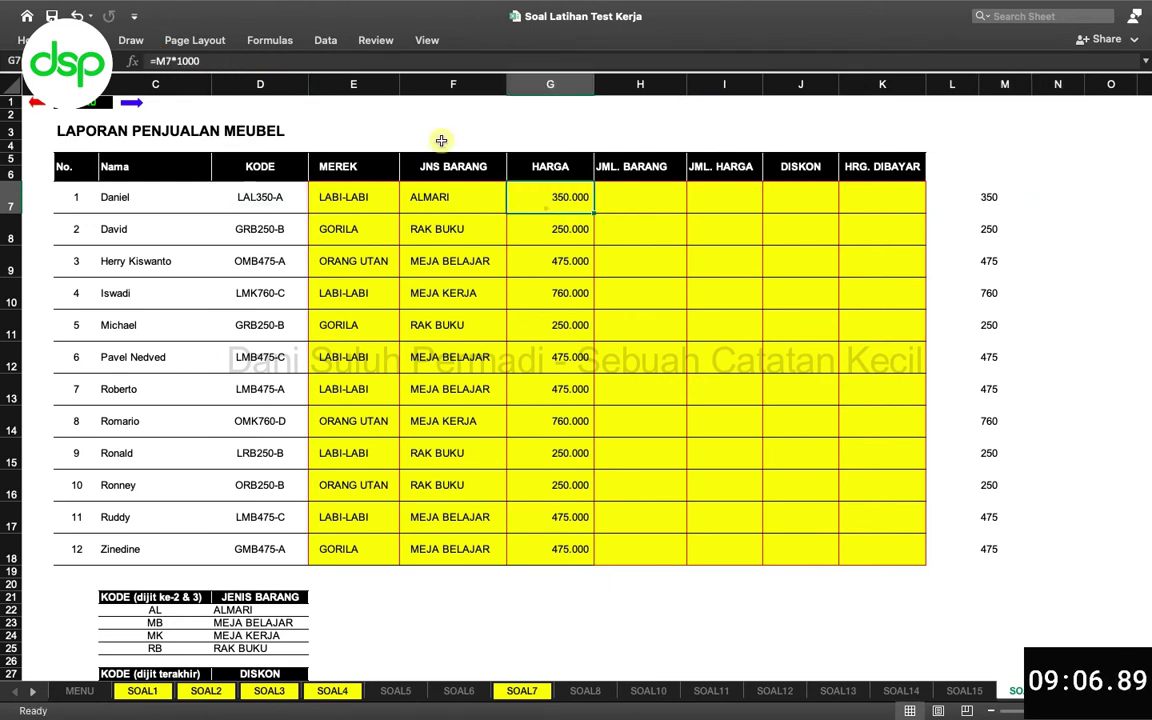
left_click(167, 60)
key("BackSpace")
key("BackSpace")
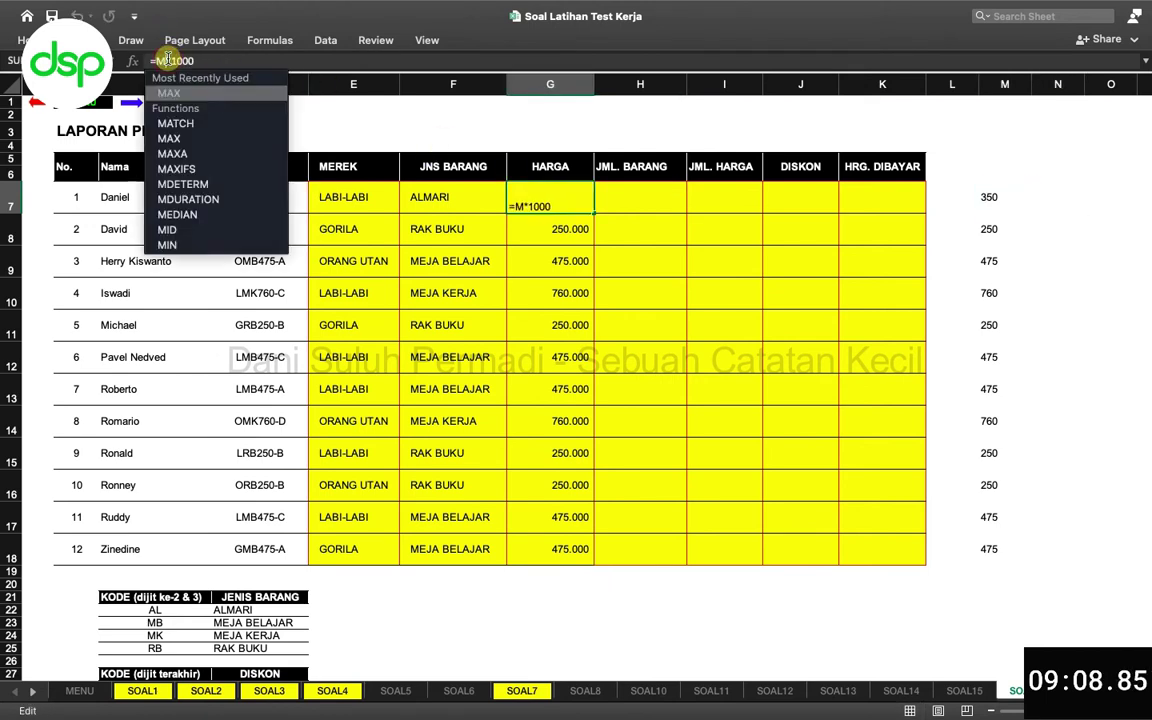
type("MID(D7;4;3)")
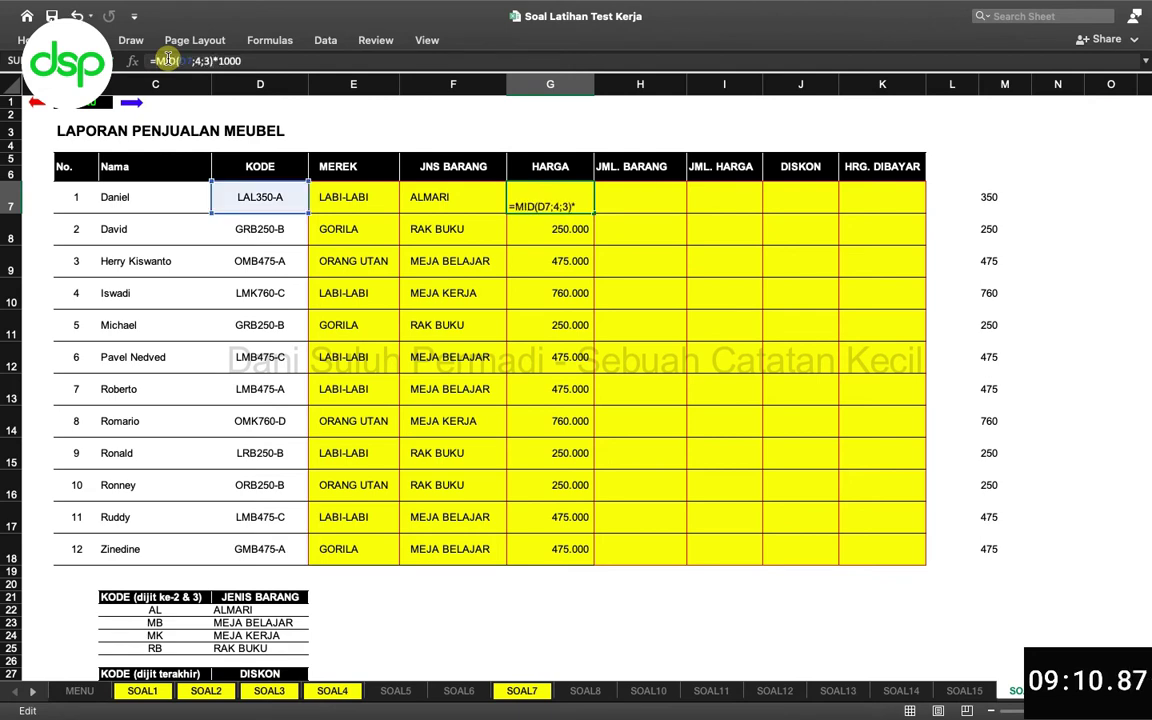
key("Return")
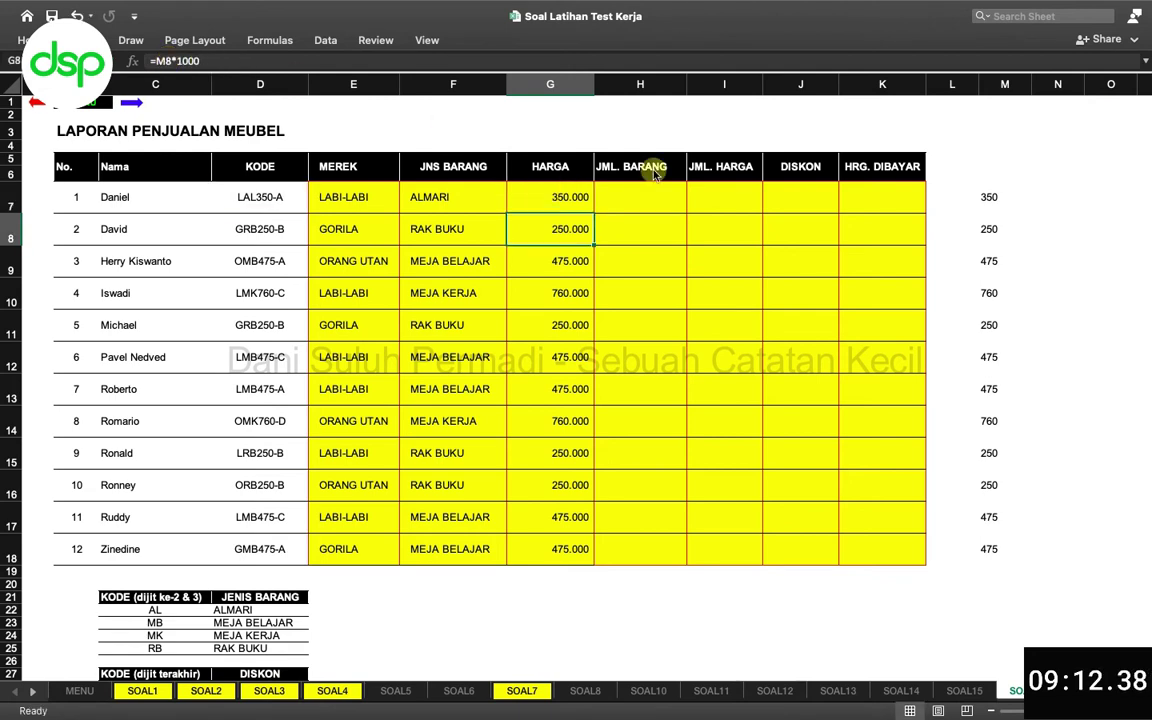
left_click(575, 203)
left_click_drag(588, 212, 579, 549)
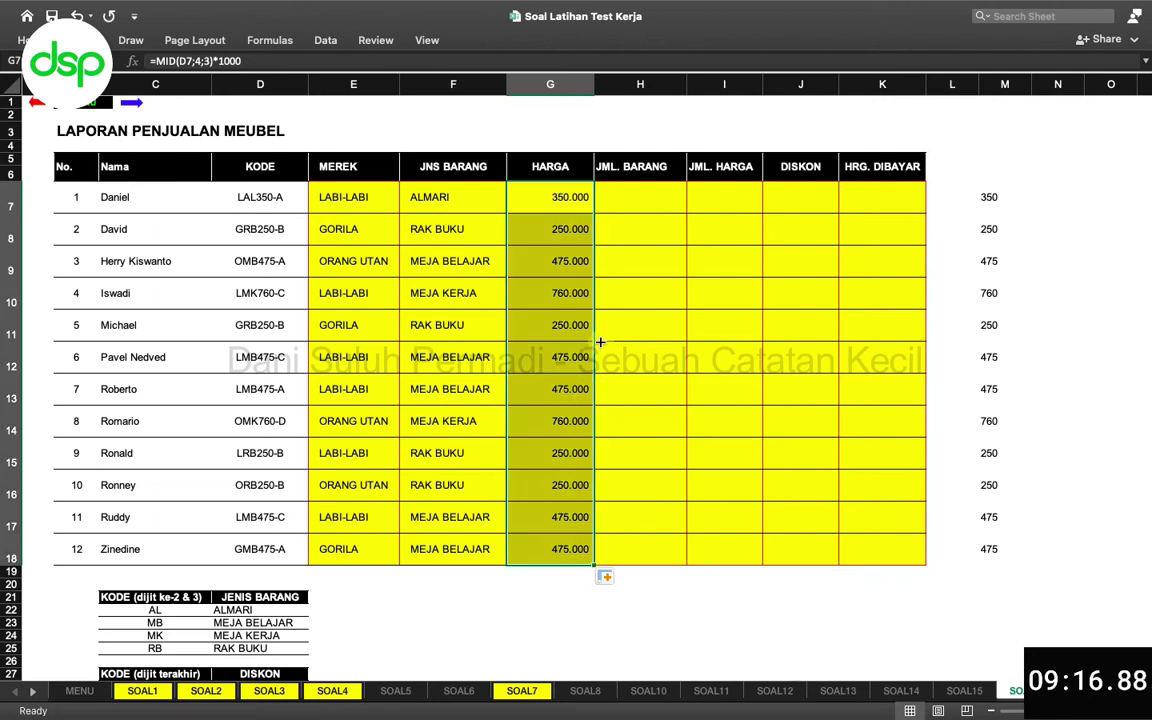
Step: Enter the JML. BARANG quantities 23, 2, 4, 6, 12, 8, 29, 30, 43, 45, 67 and 54 in H7 to H18
left_click(661, 191)
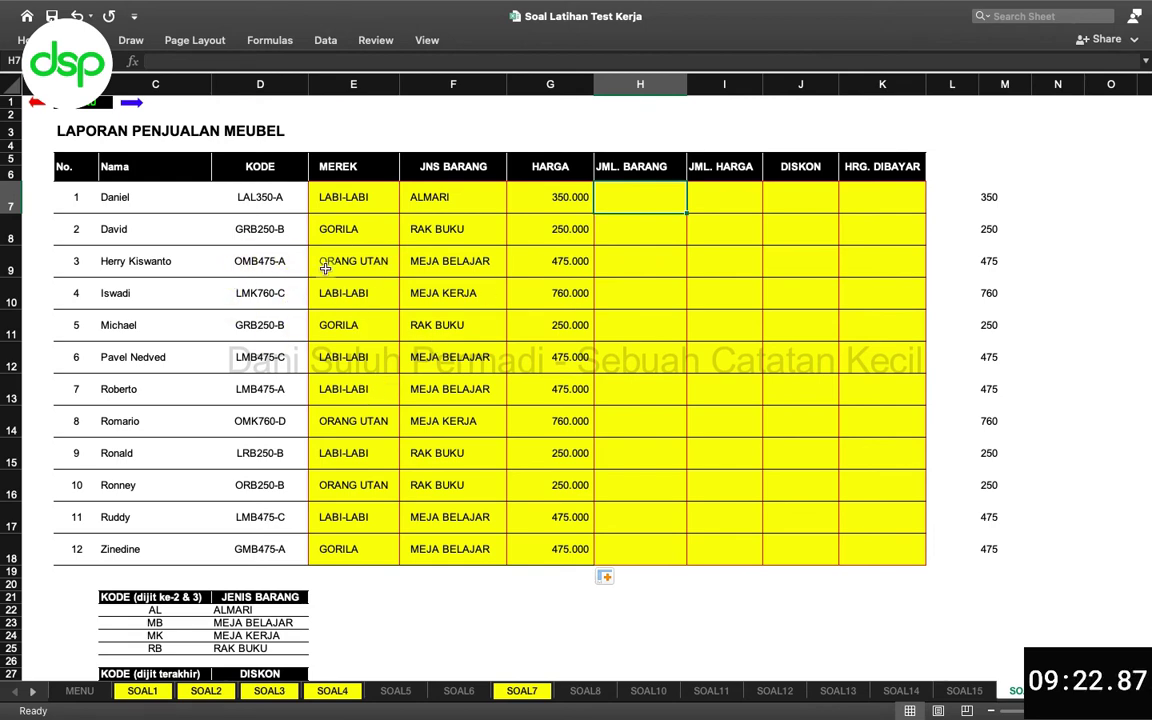
scroll(604, 289, "down", 5)
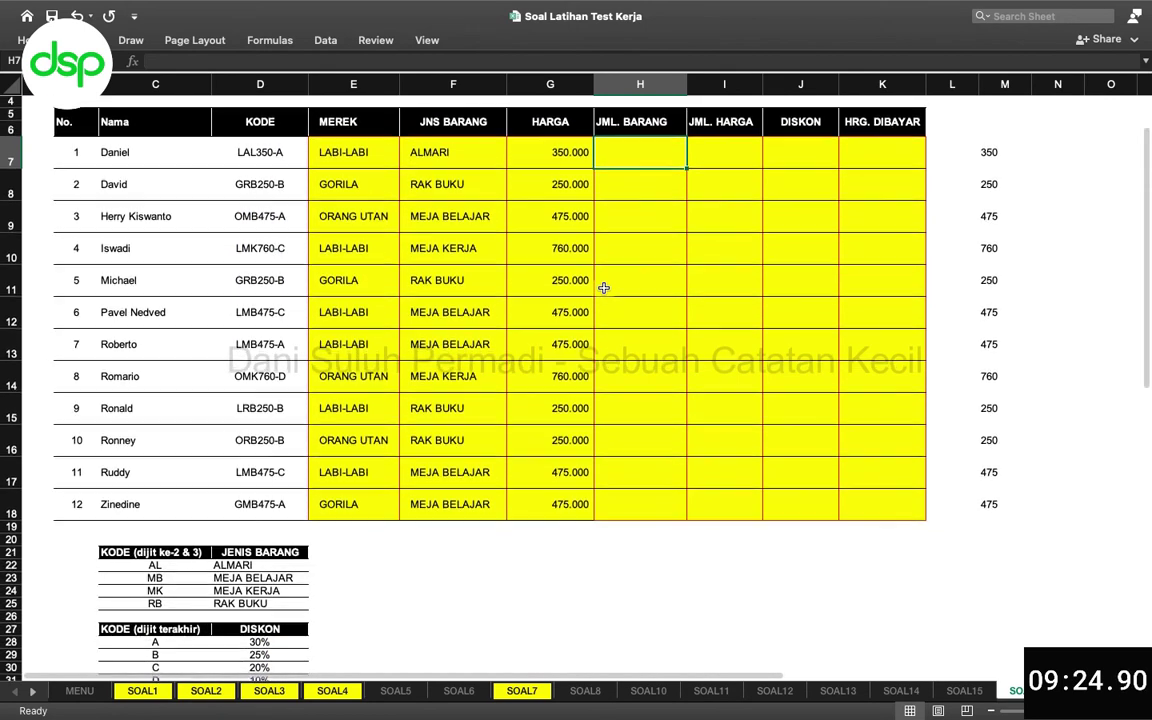
scroll(604, 289, "up", 5)
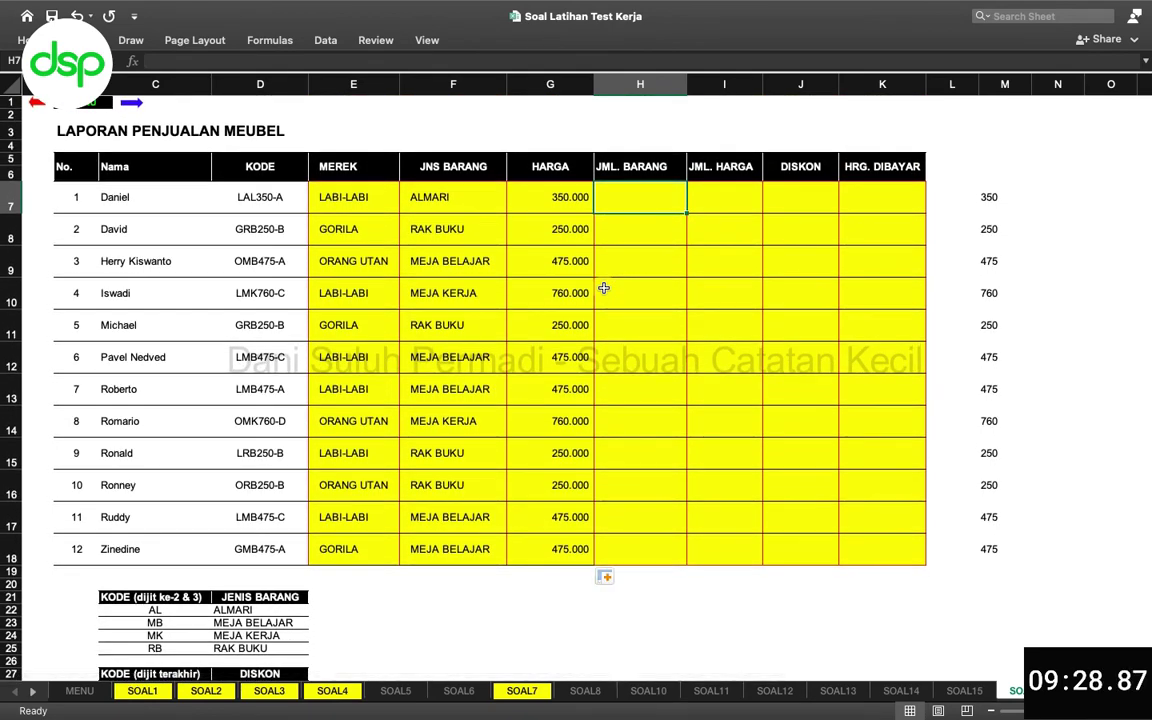
type("23")
key("Return")
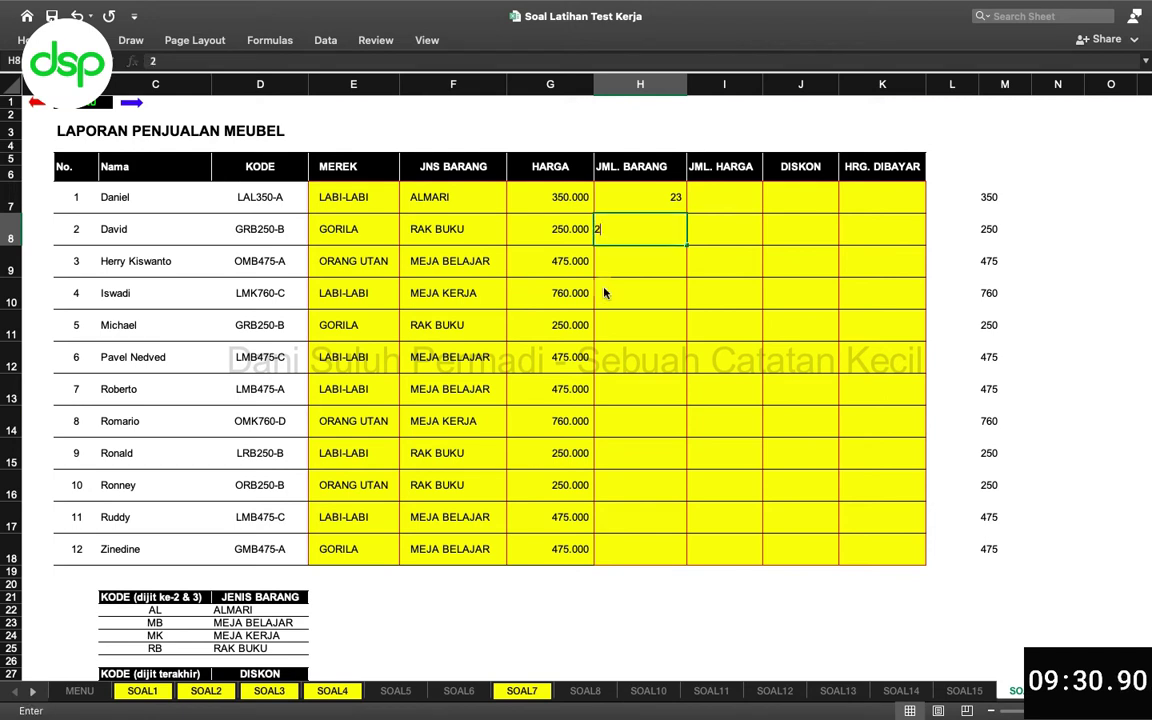
key("Return")
type("4")
key("Return")
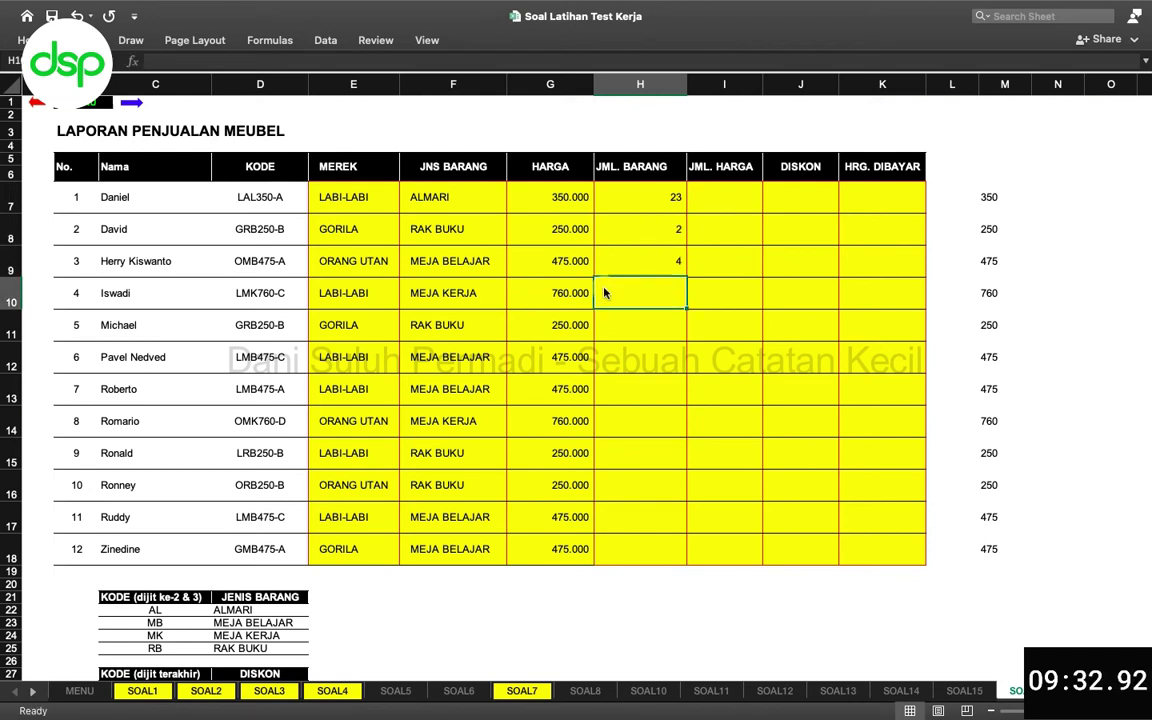
type("6")
key("Return")
type("12")
key("Return")
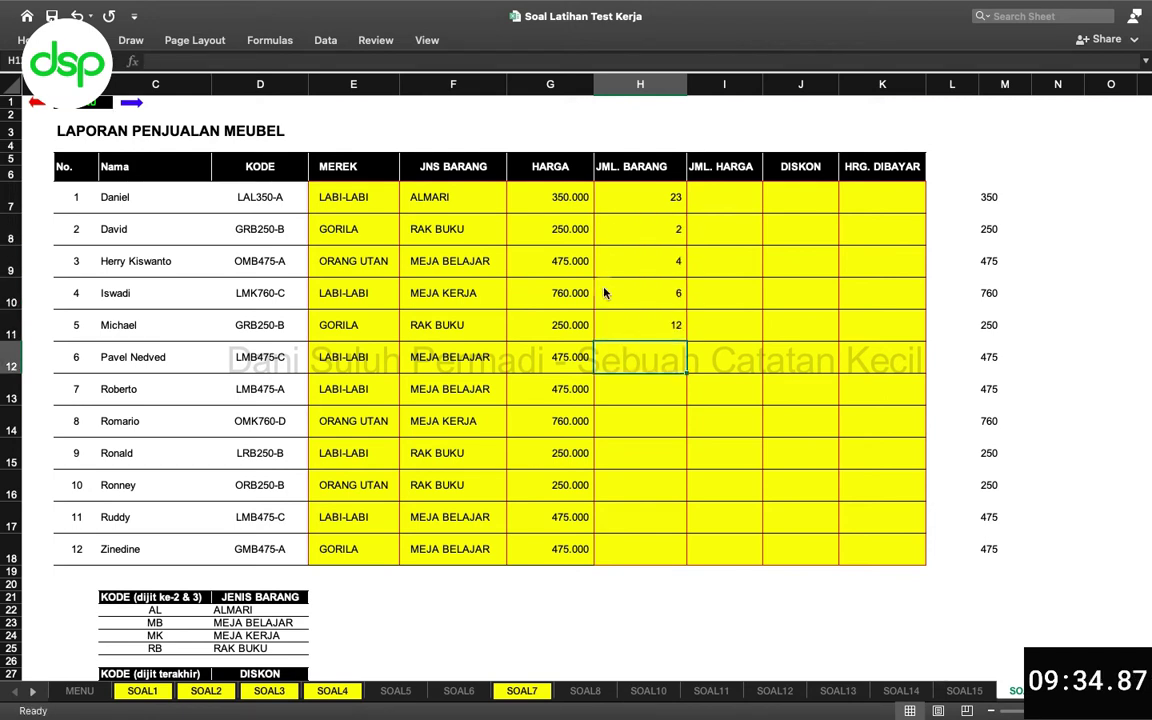
type("8")
key("Return")
type("29")
key("Return")
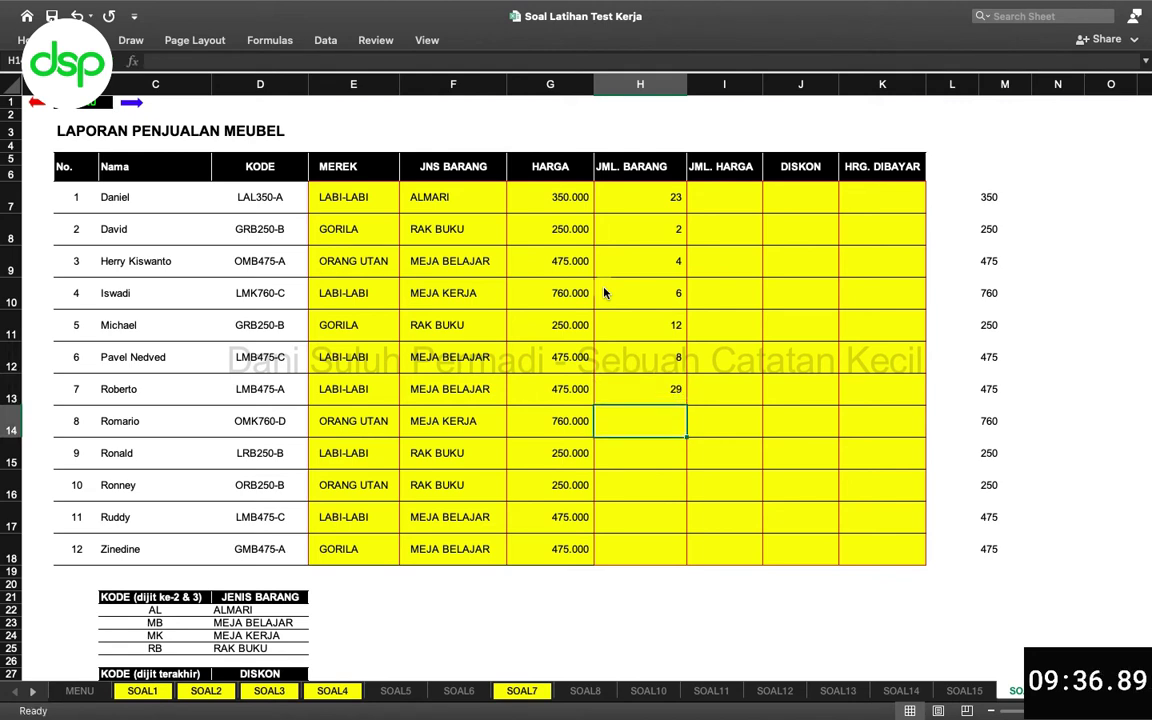
type("30")
key("Return")
type("43")
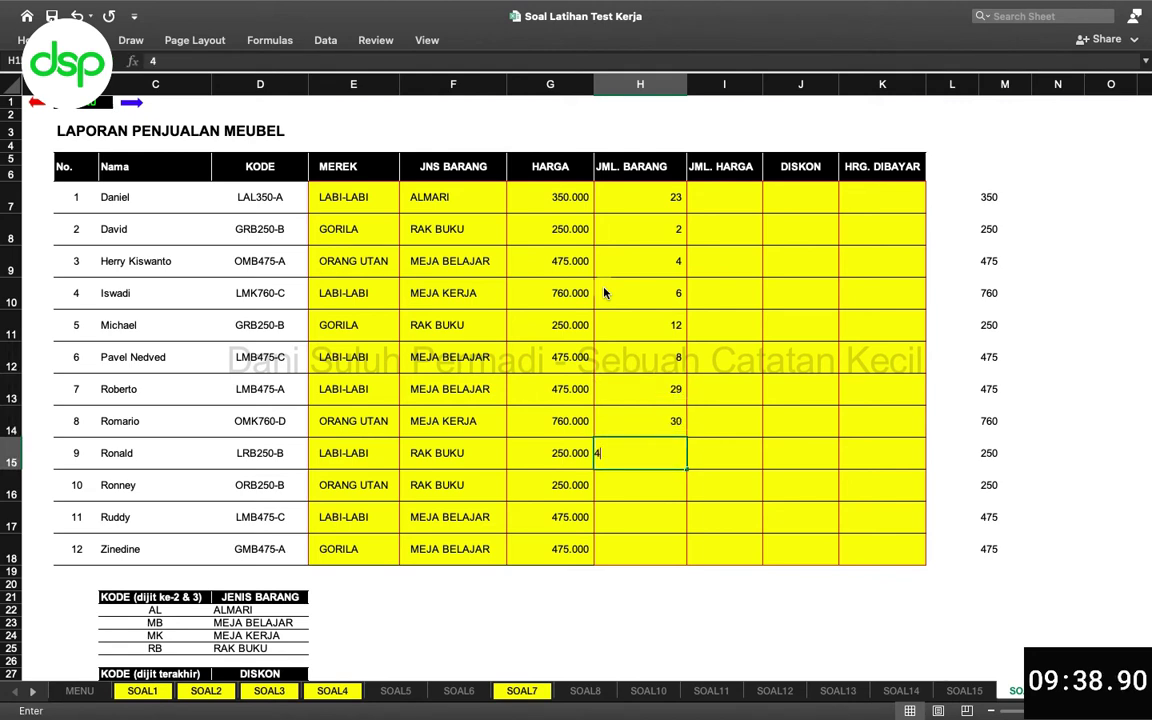
key("Return")
type("45")
key("Return")
type("67")
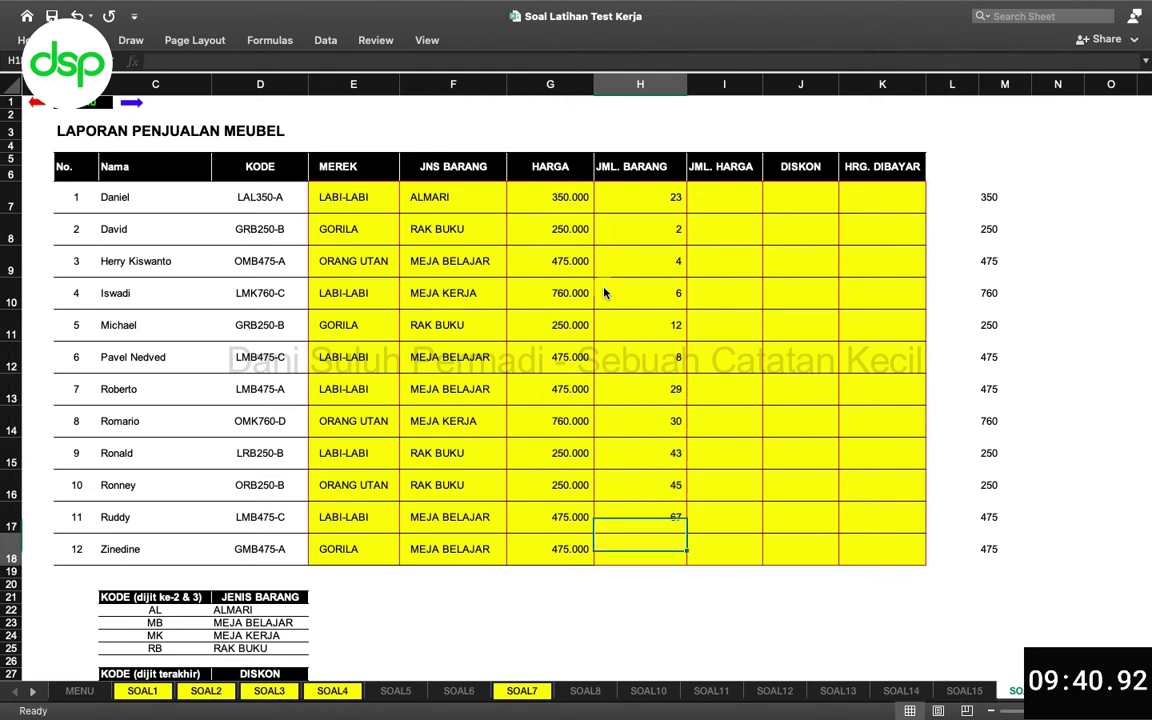
key("Return")
type("54")
key("Return")
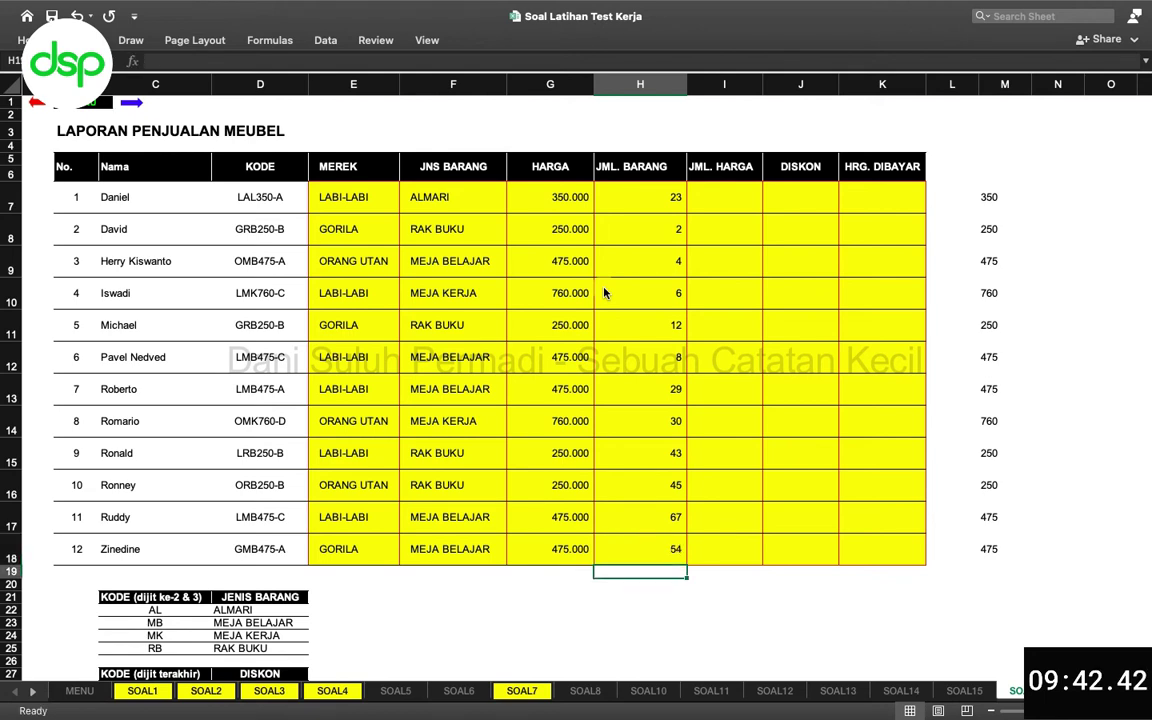
Step: Enter =G7*H7 in I7, the first JML. HARGA cell, and fill the formula down to I18
left_click(701, 204)
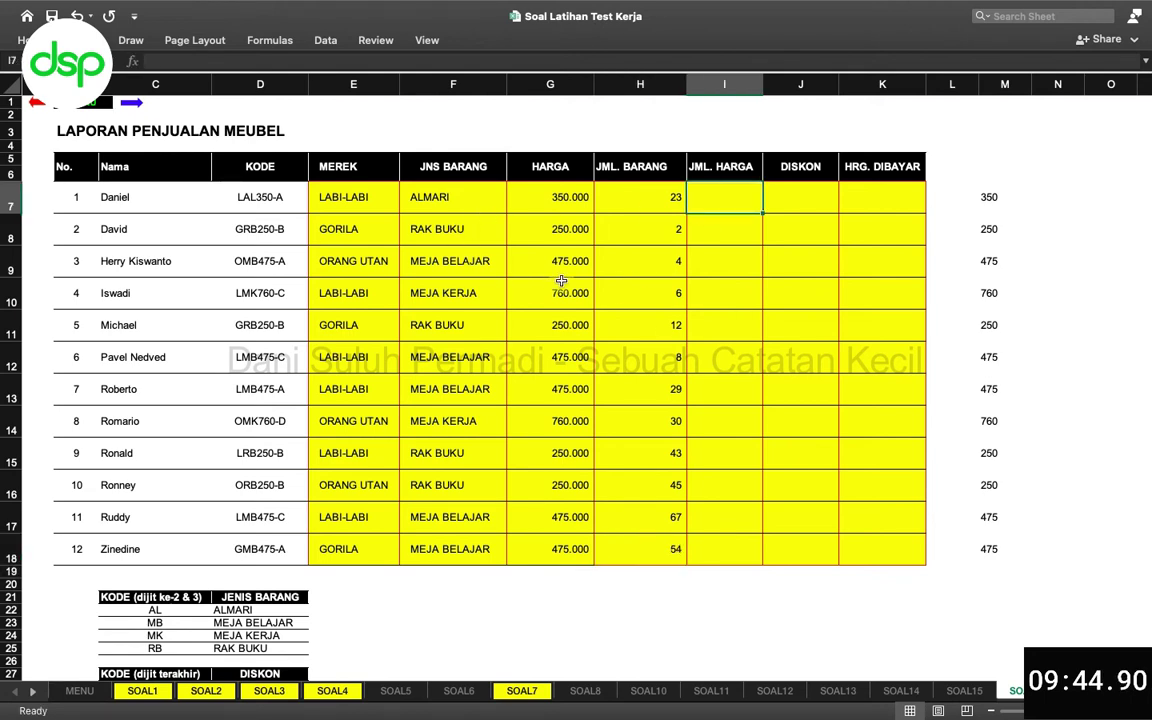
type("=")
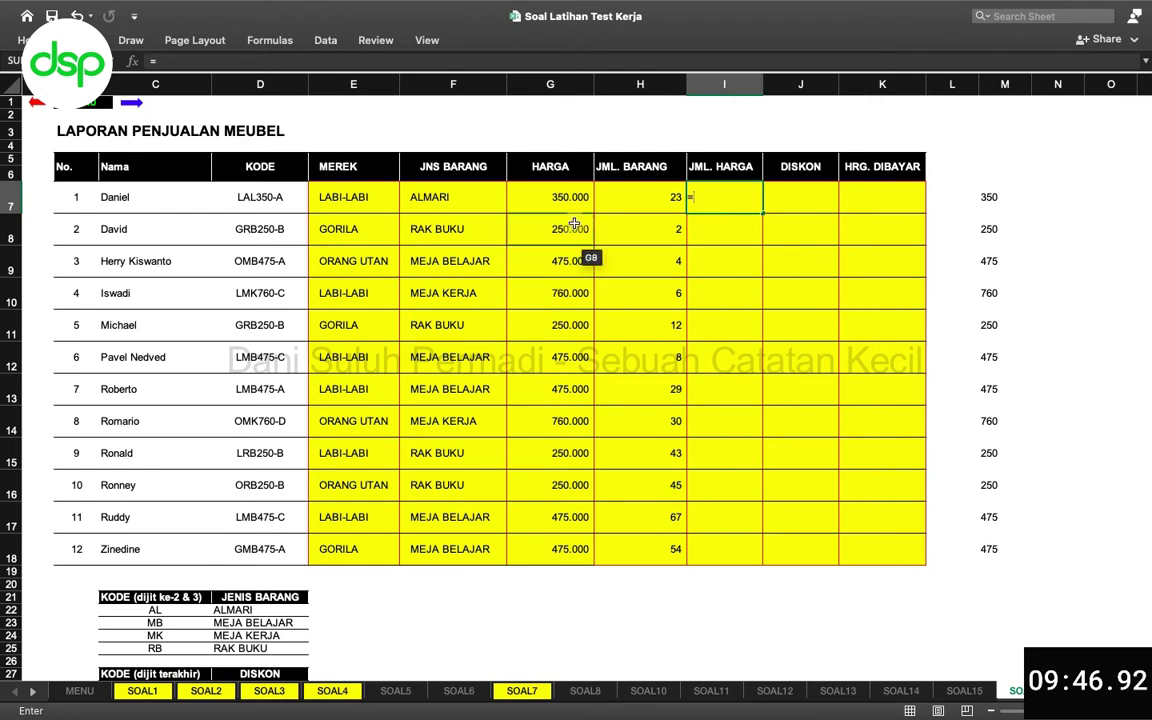
left_click(533, 196)
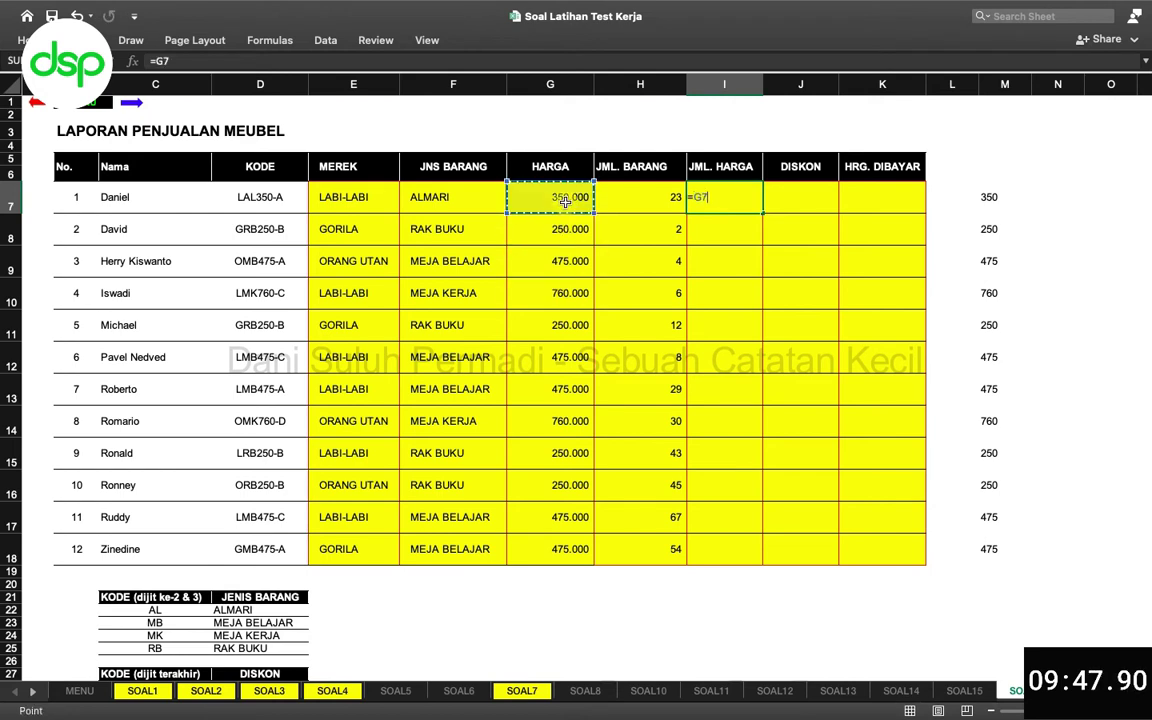
type("*")
left_click(640, 199)
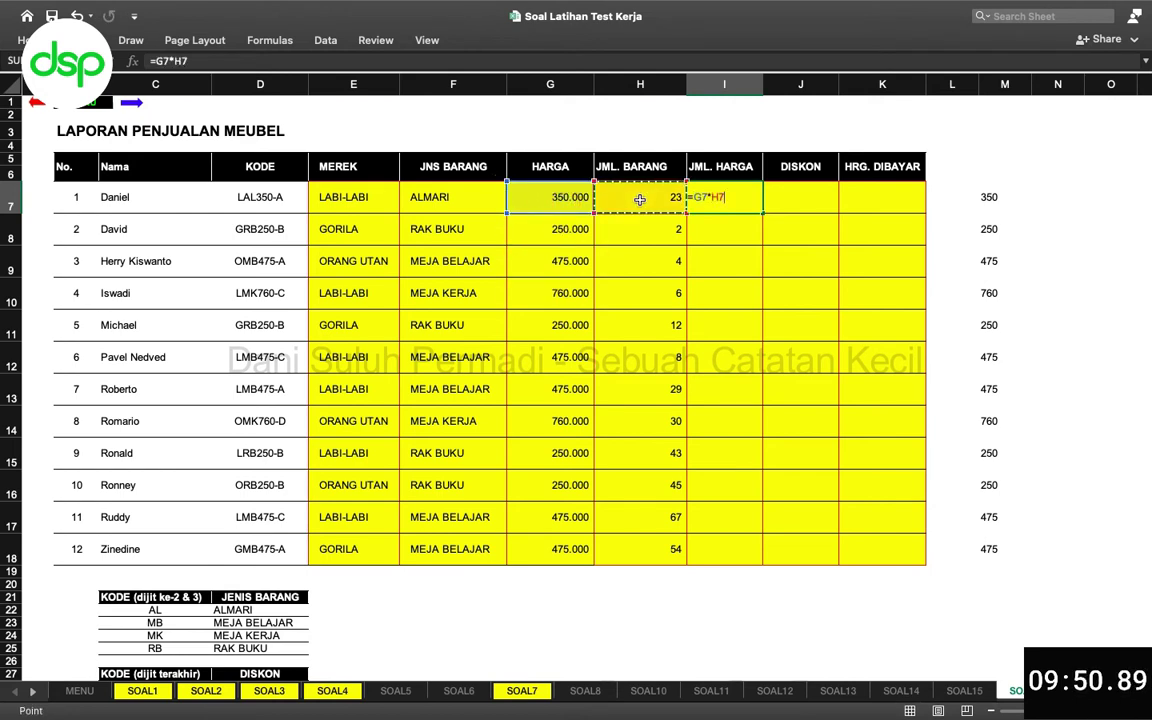
key("Return")
left_click(749, 197)
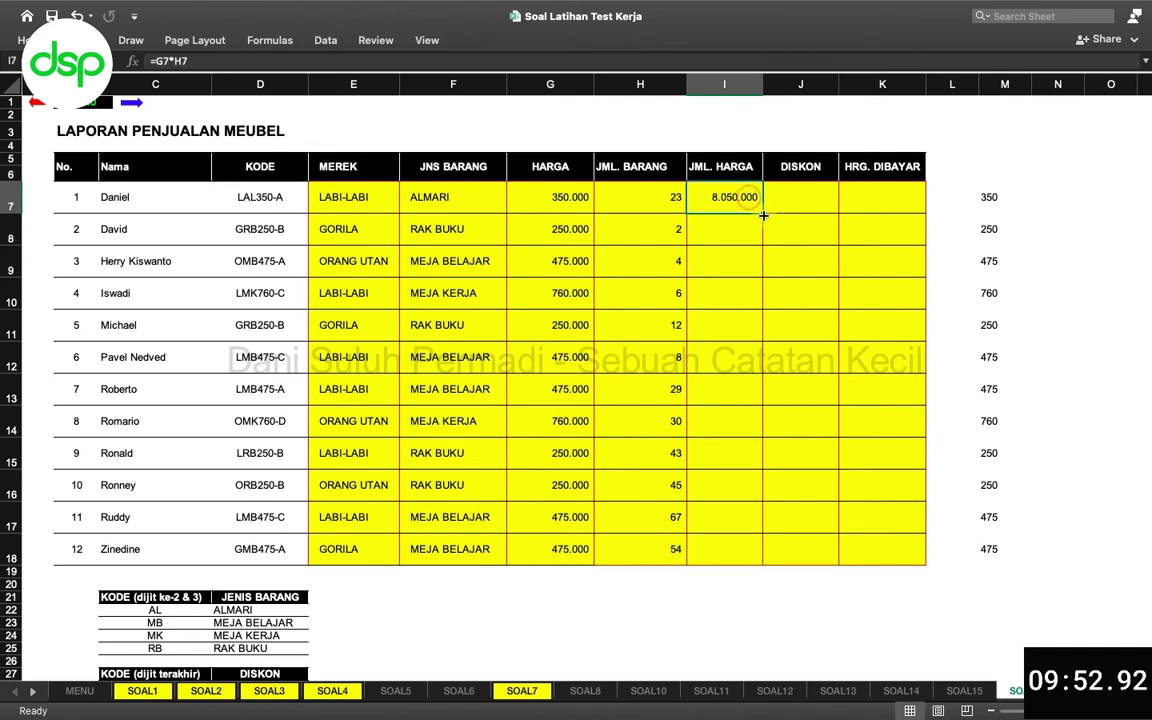
double_click(763, 215)
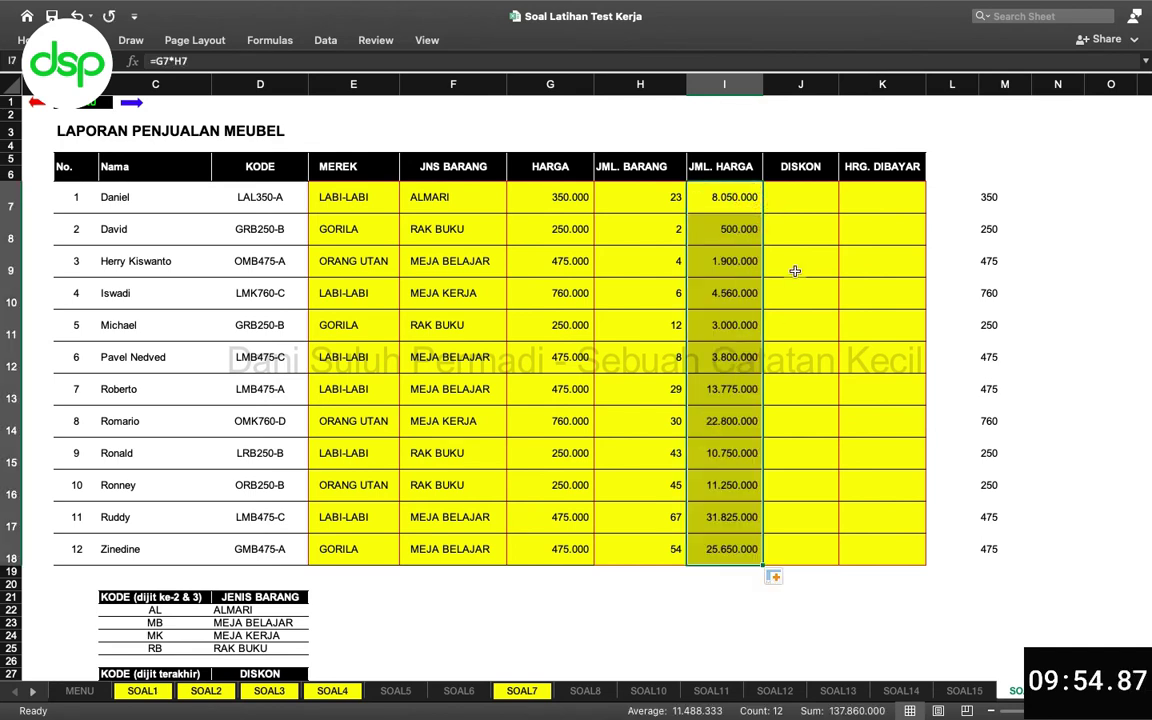
Step: Examine the DISKON reference table below the report, which assigns a discount percentage to the last letter of KODE
left_click(803, 199)
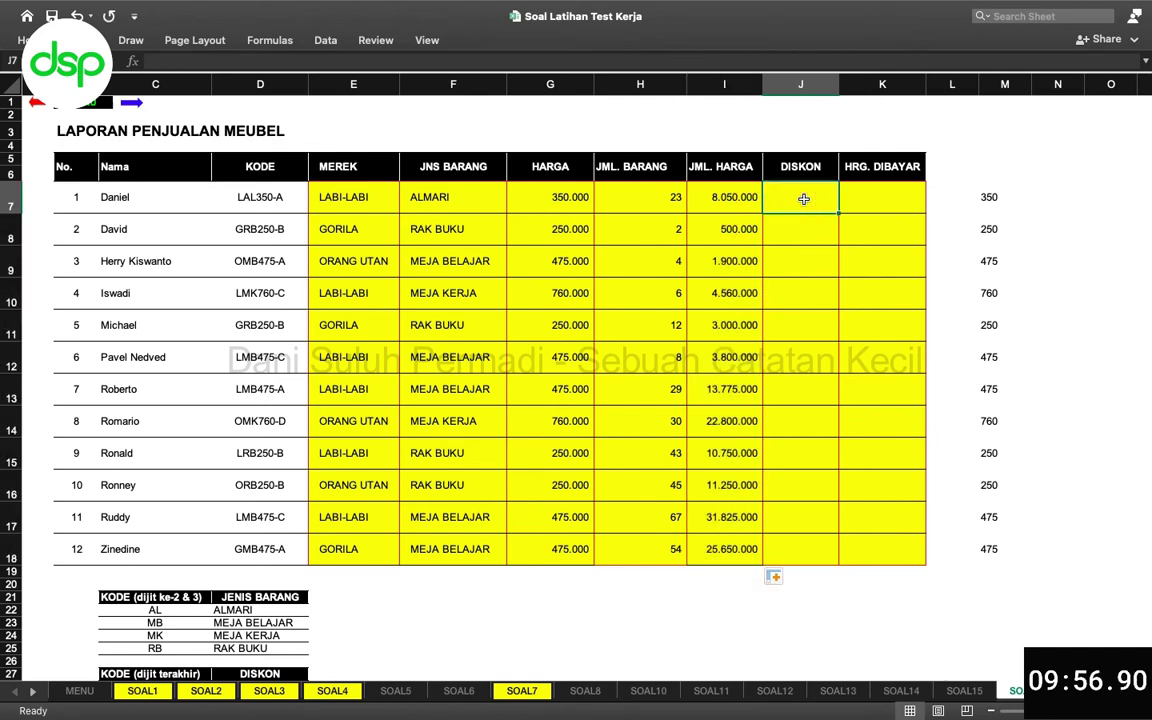
scroll(309, 414, "down", 5)
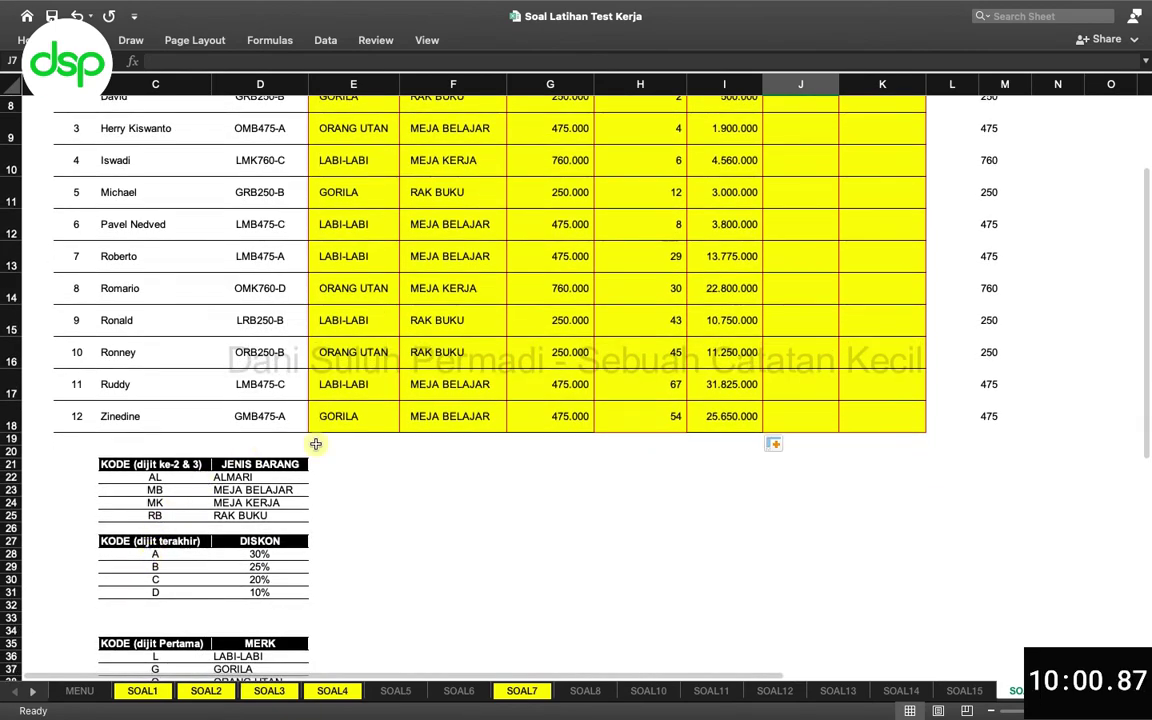
scroll(391, 390, "up", 3)
scroll(391, 390, "down", 2)
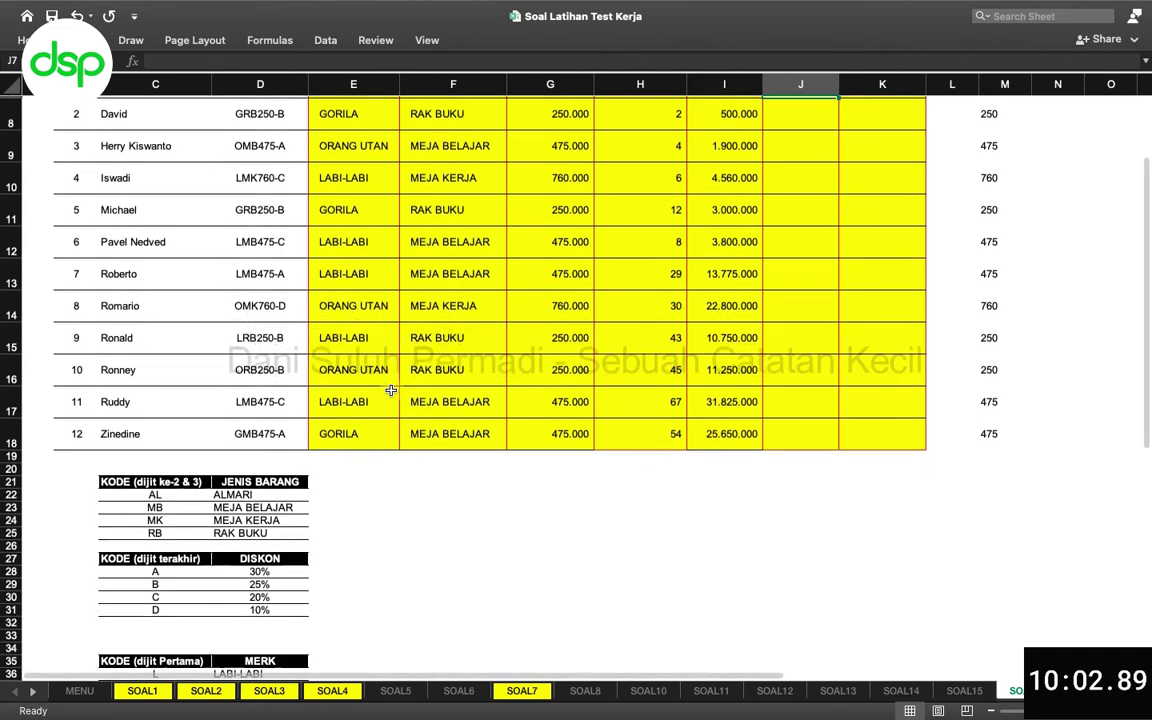
left_click(275, 569)
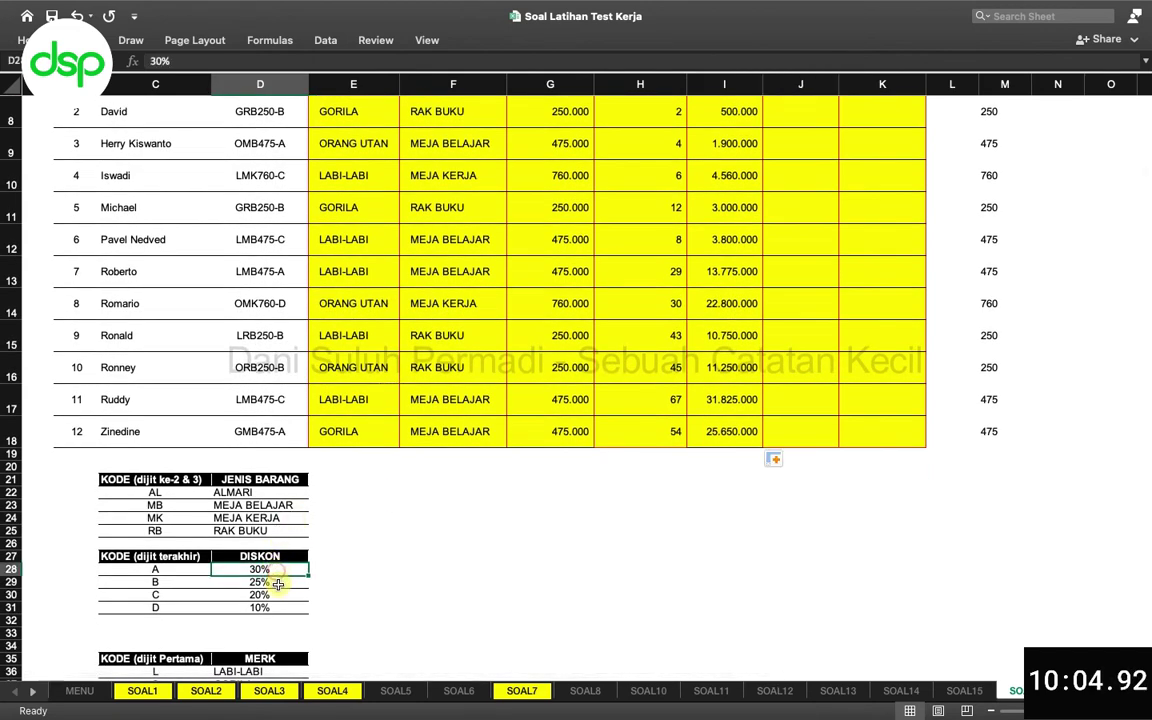
left_click(278, 584)
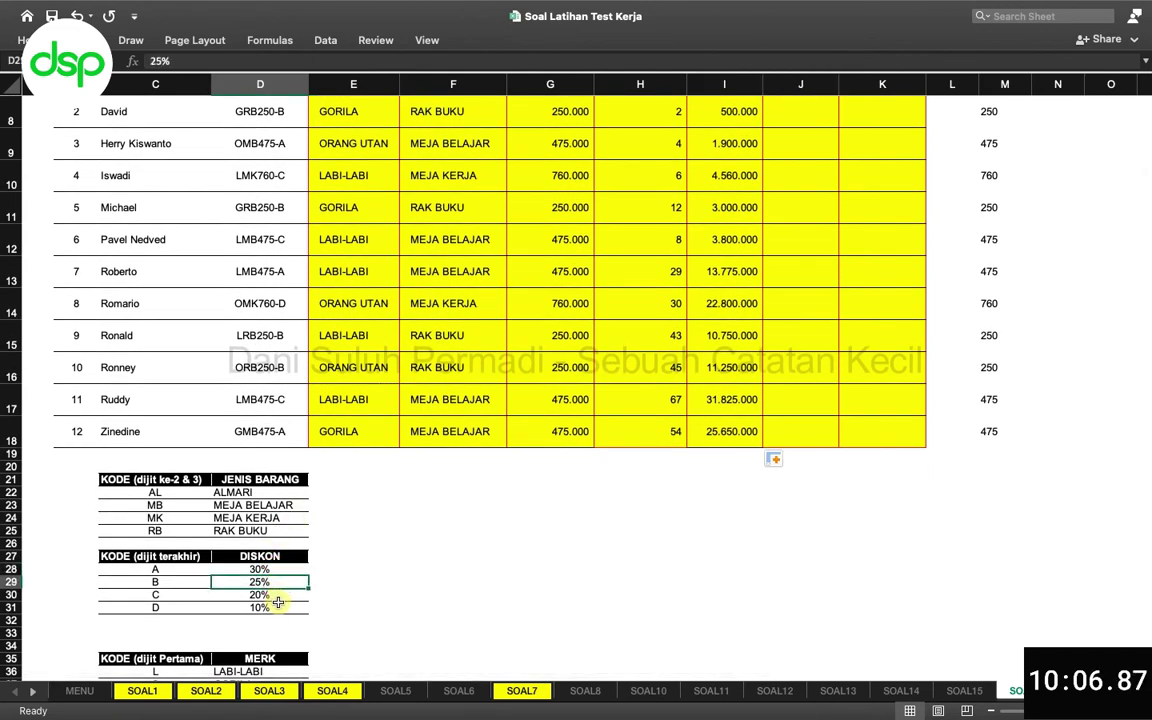
left_click(176, 606)
scroll(654, 494, "up", 5)
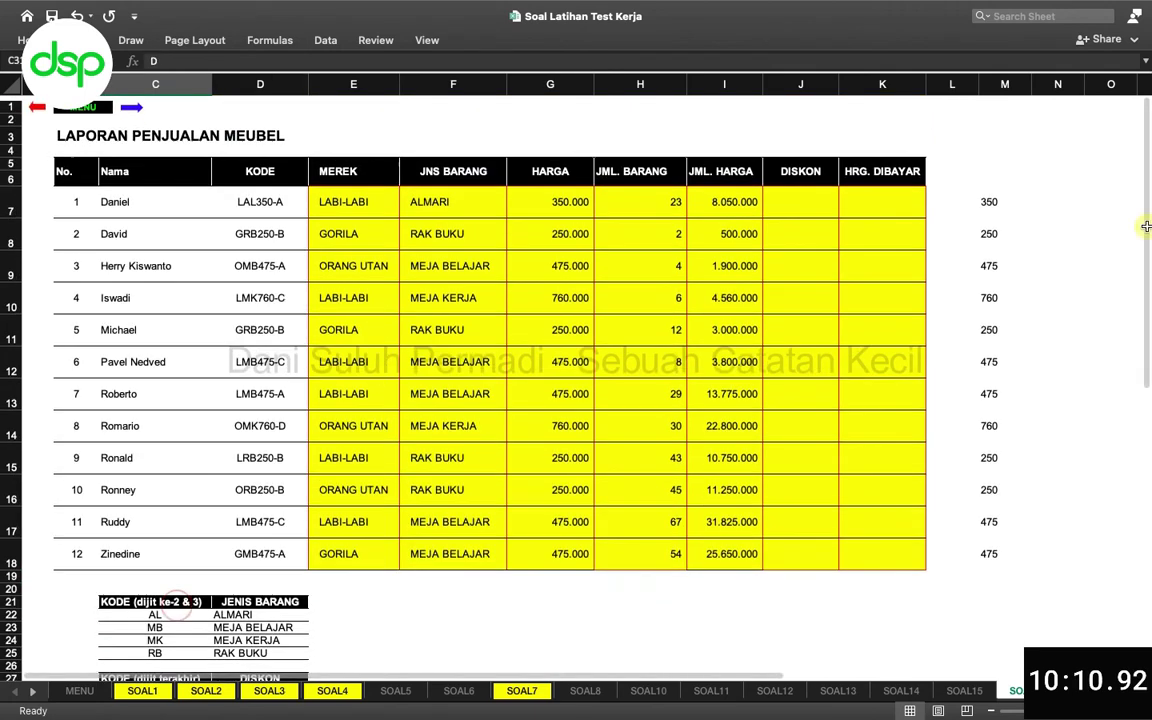
Step: Enter =RIGHT(D7;1) in helper cell N7 to extract the last letter of KODE, and fill it down to N18
left_click(1040, 197)
left_click(1040, 197)
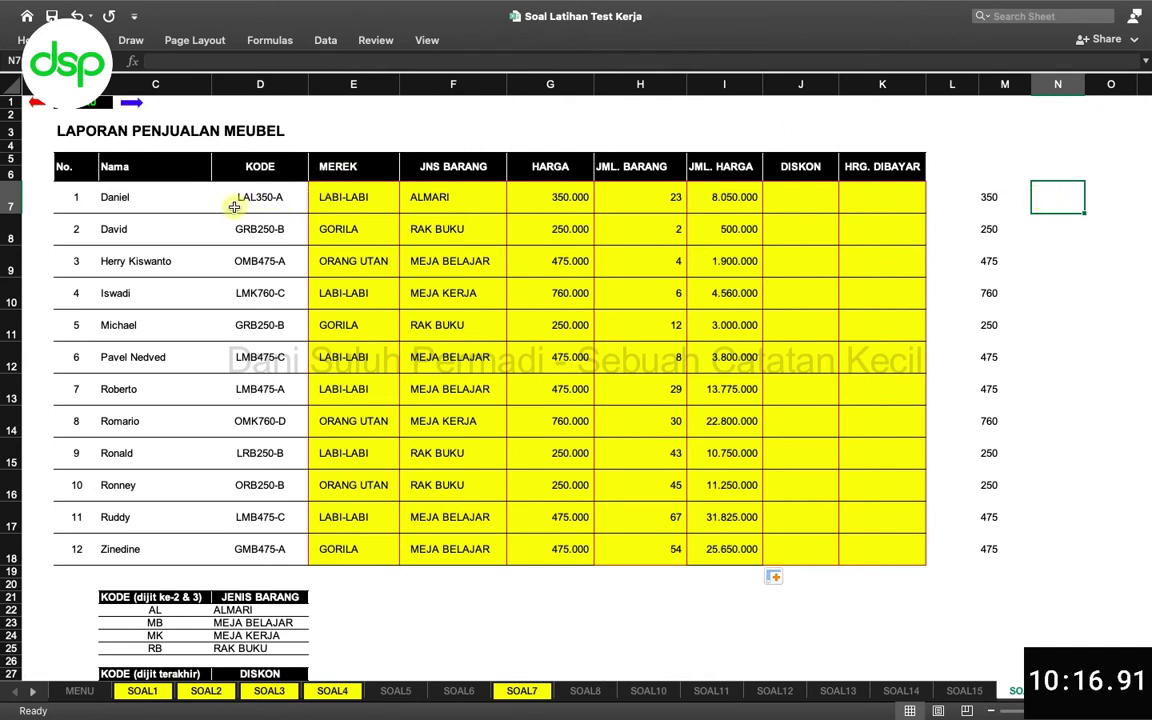
type("=right")
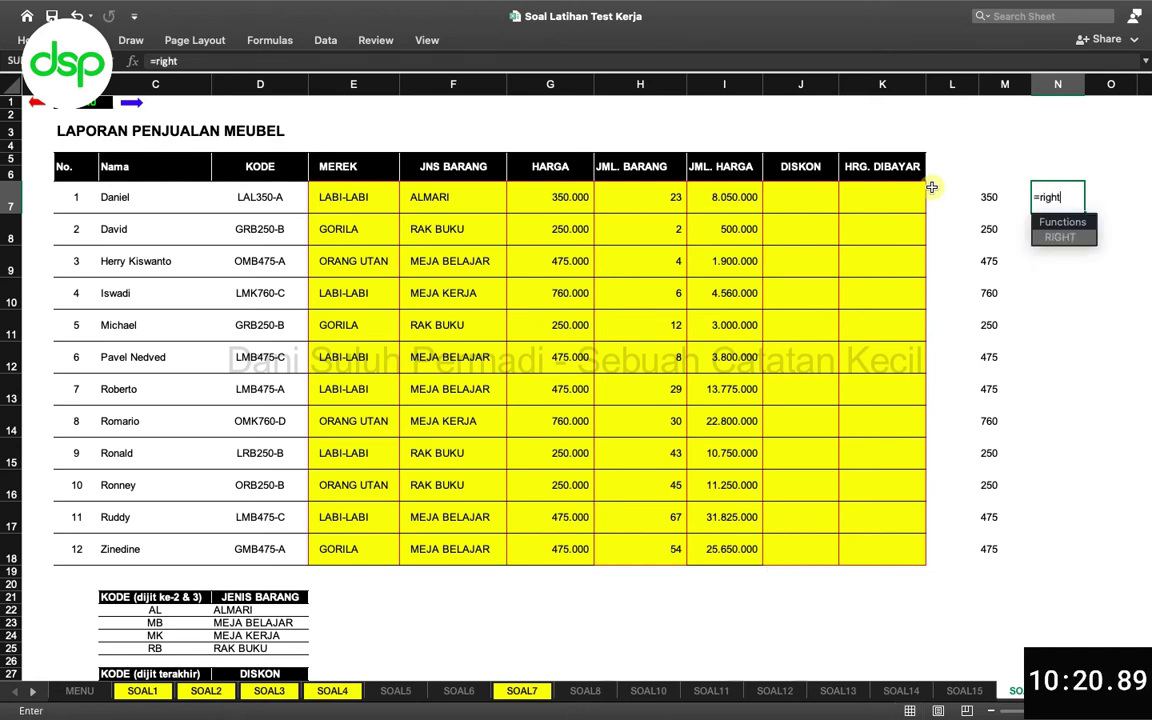
type("(")
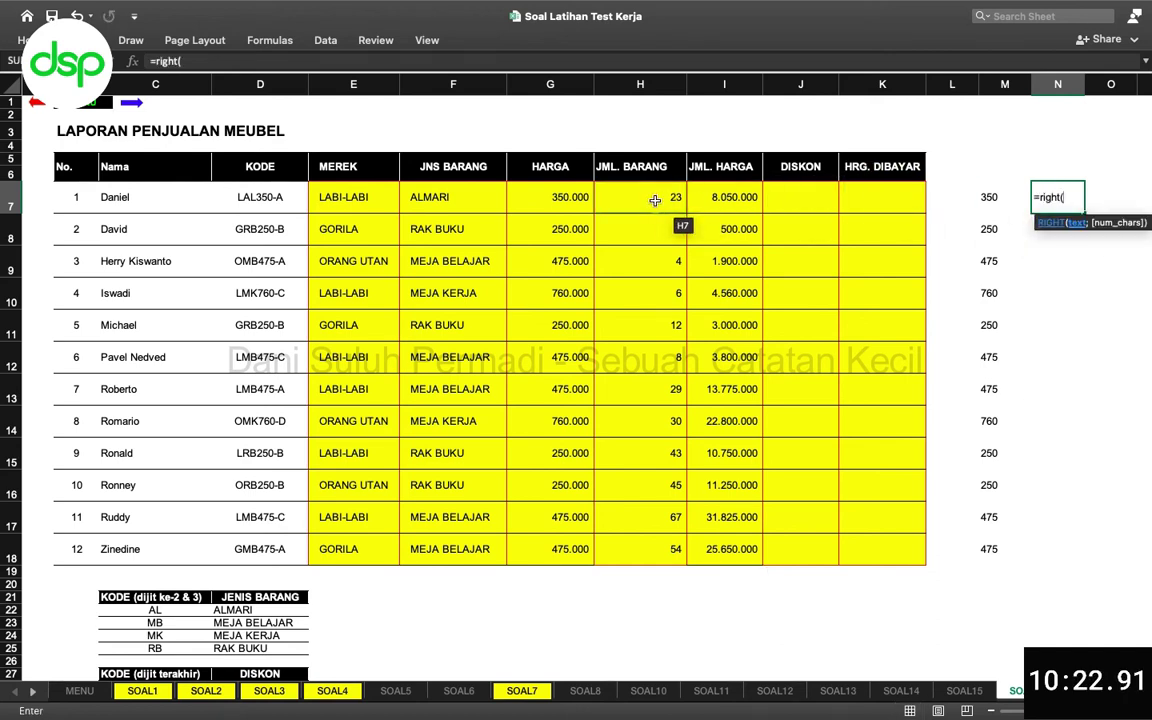
left_click(268, 198)
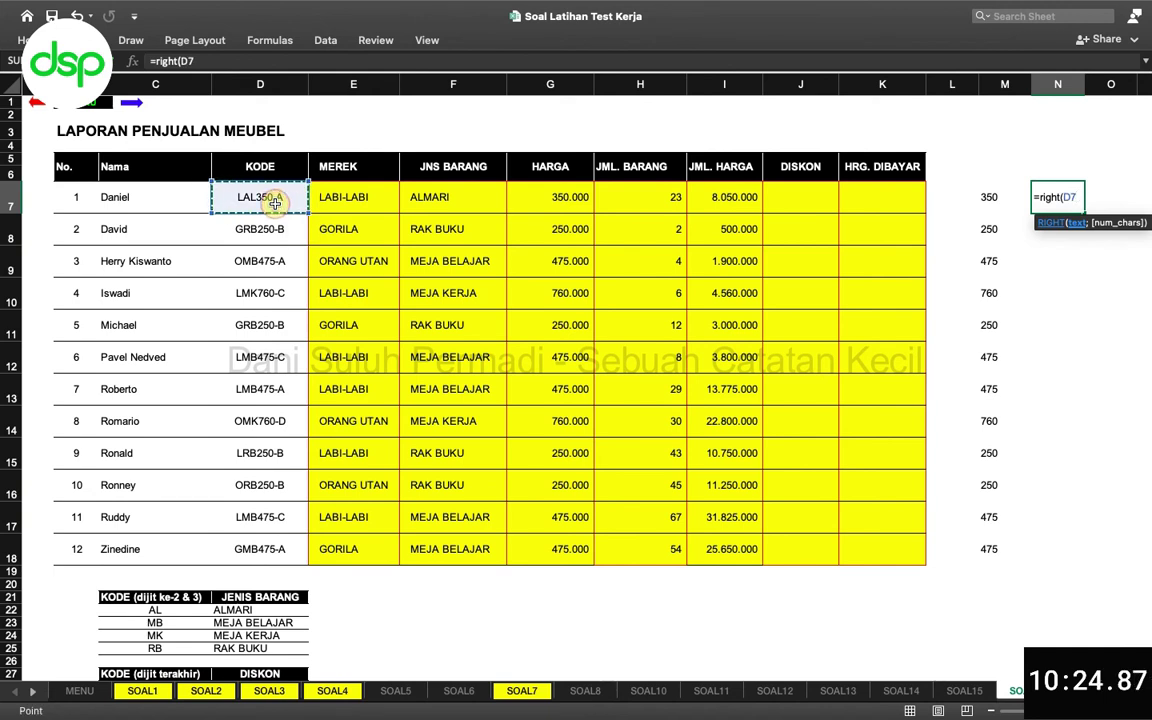
type(";")
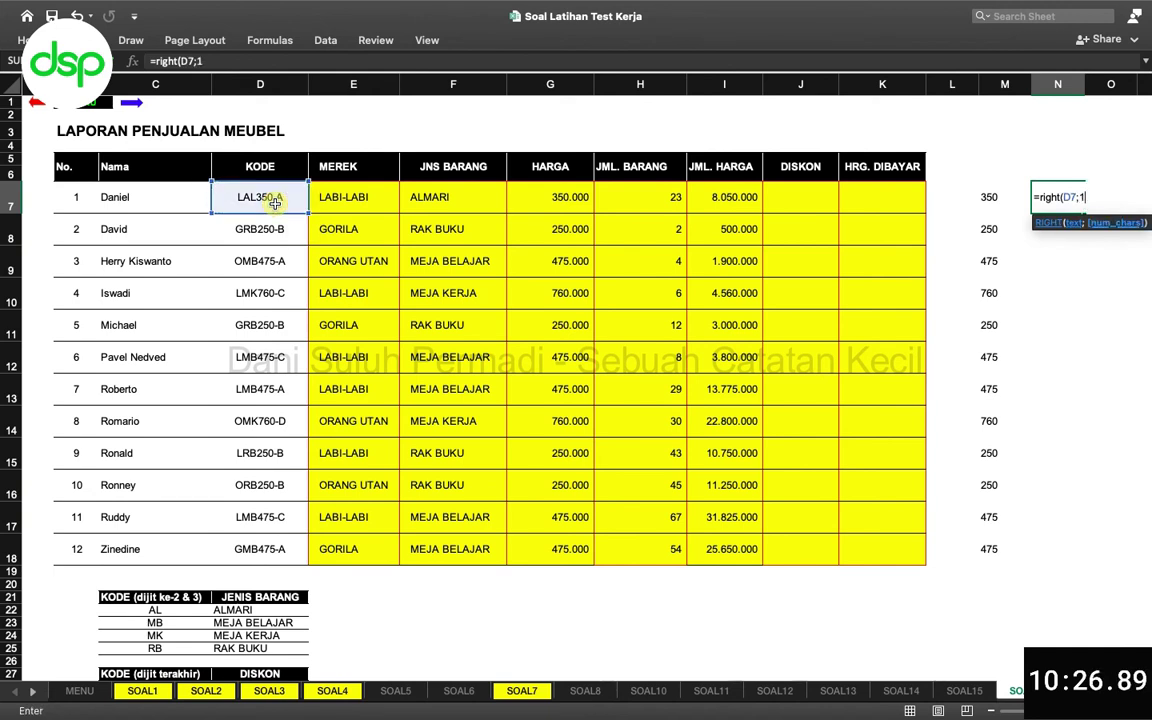
type("1)")
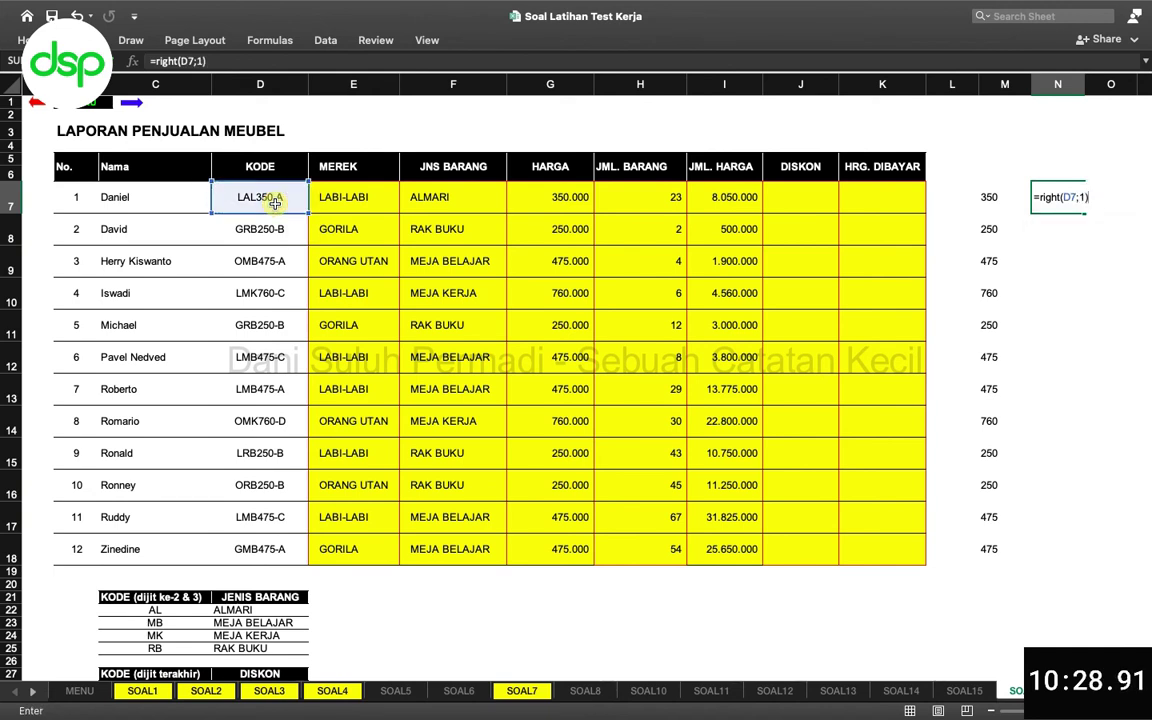
key("Return")
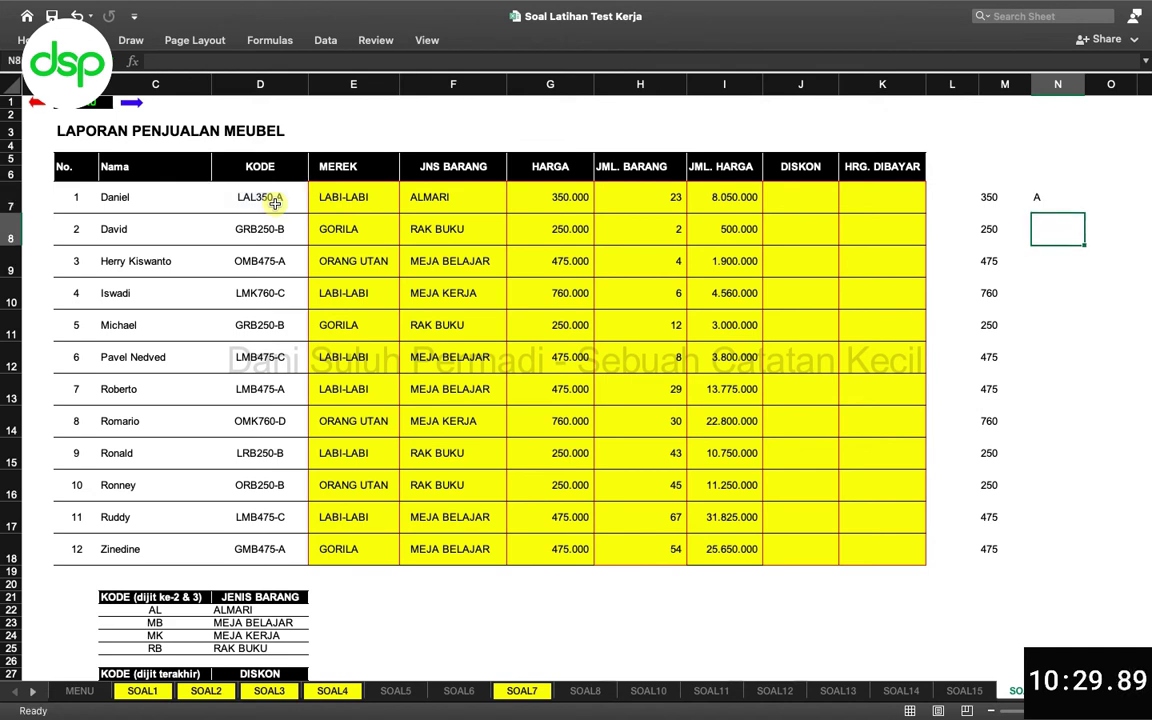
left_click(1057, 203)
double_click(1084, 212)
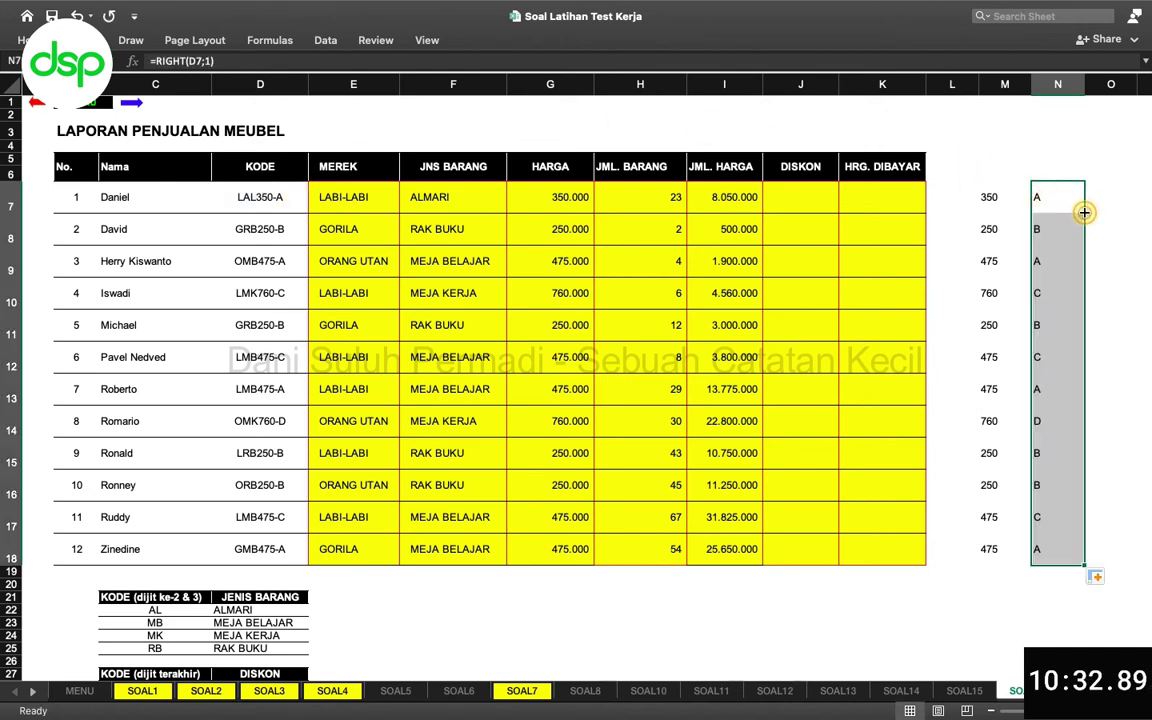
Step: Enter =VLOOKUP(N7;tabel_diskon;2;FALSE) in J7, the first DISKON cell, and fill the formula down to J18
left_click(797, 192)
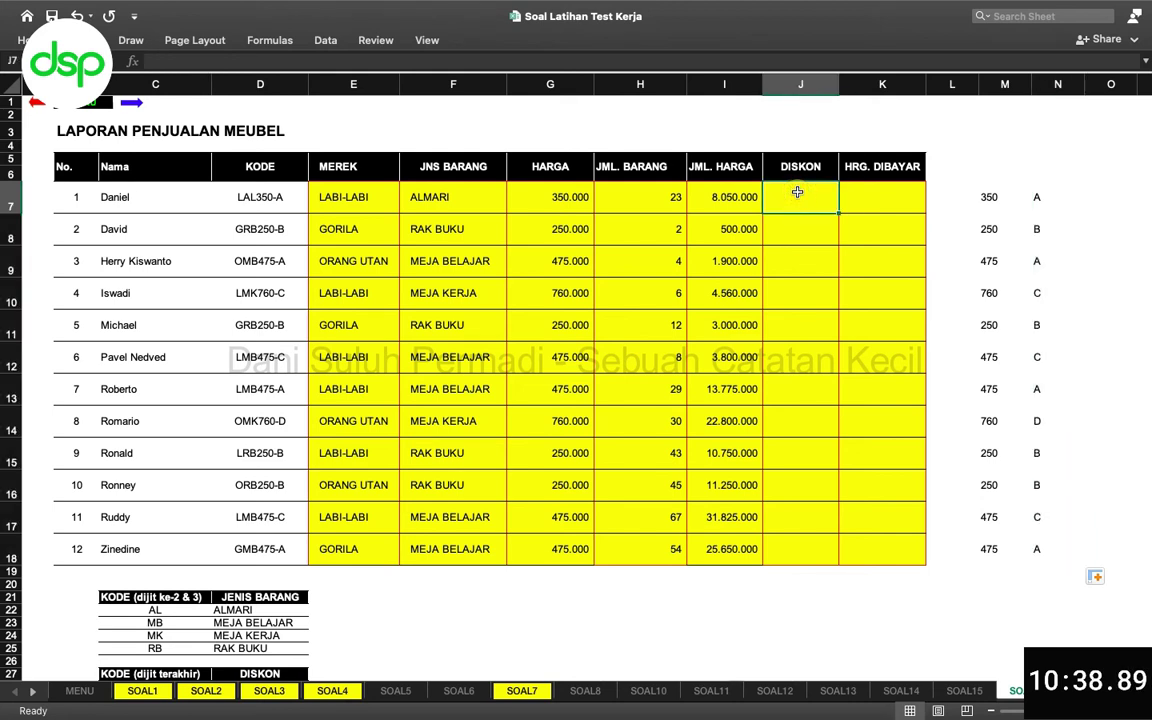
scroll(797, 192, "down", 3)
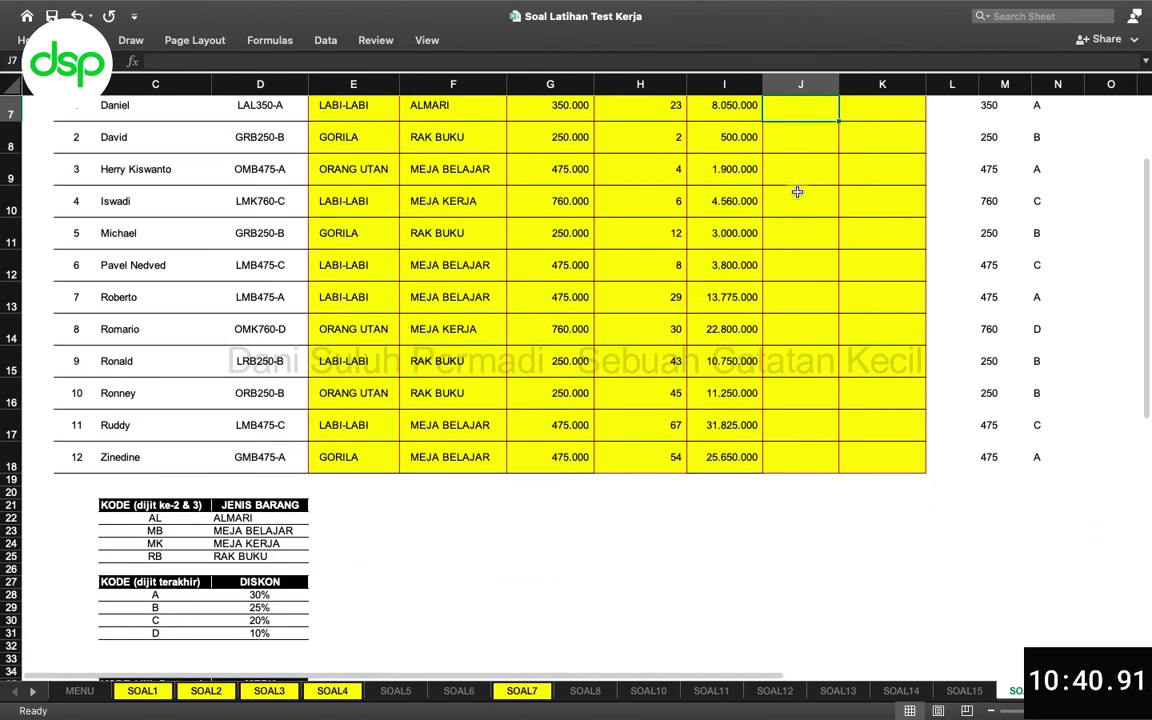
scroll(797, 192, "up", 3)
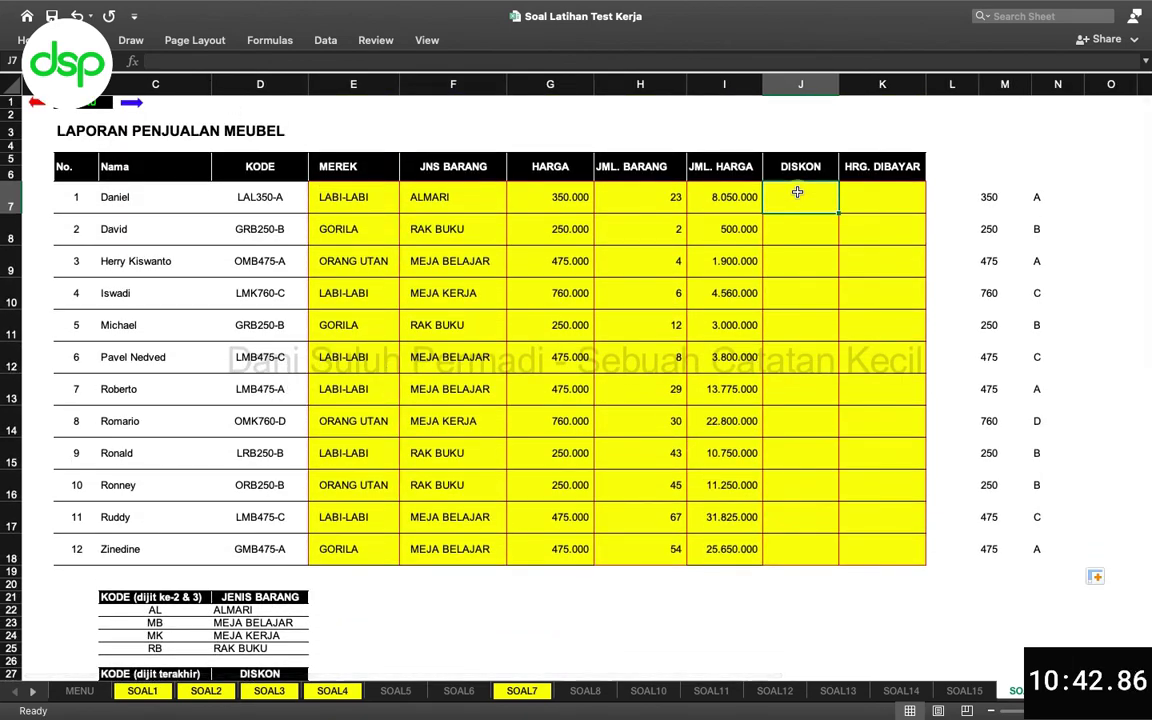
type("=vlook")
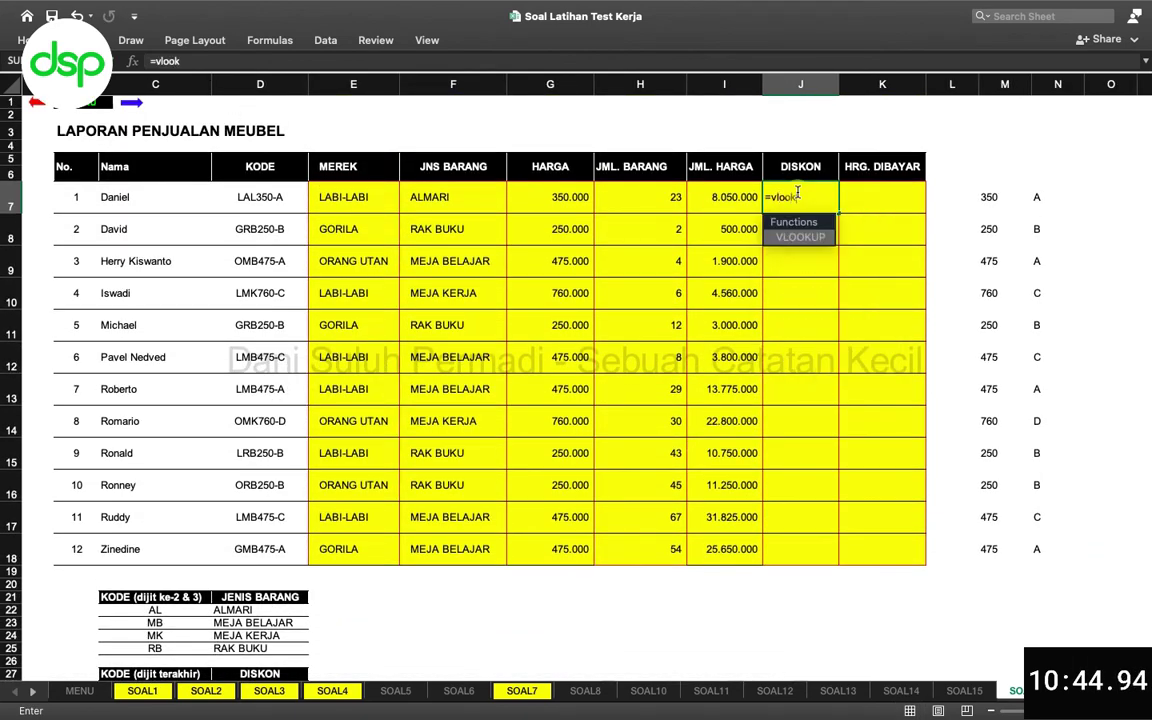
type("up(")
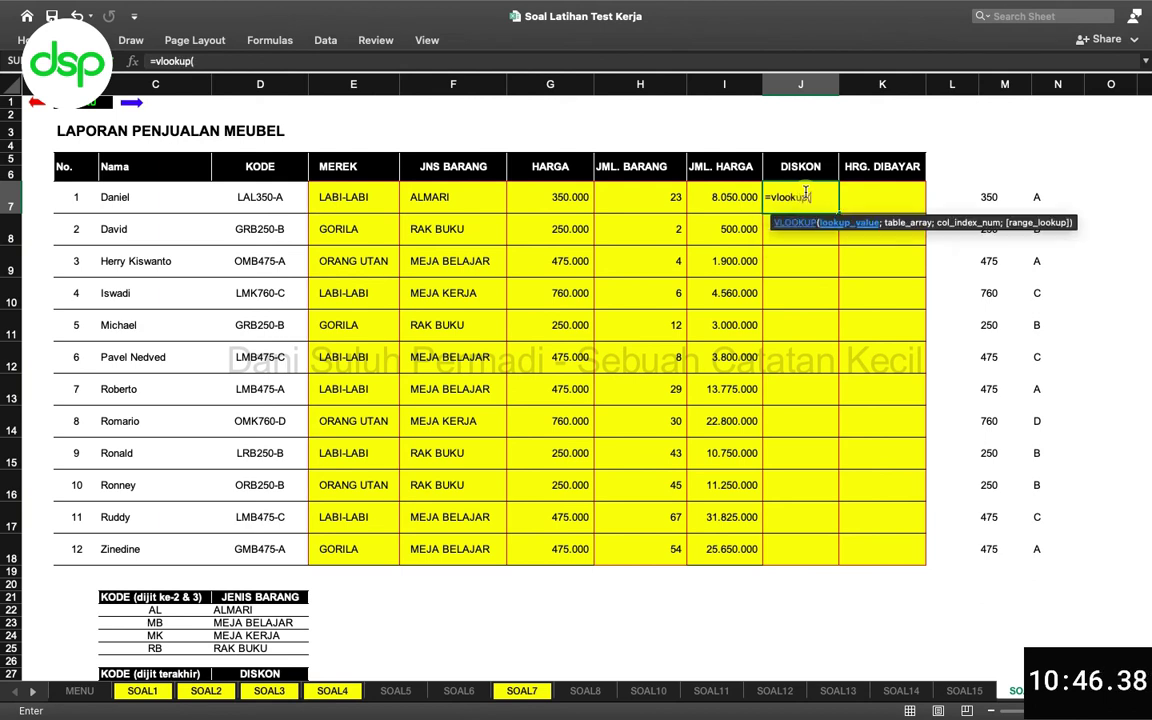
left_click(1041, 198)
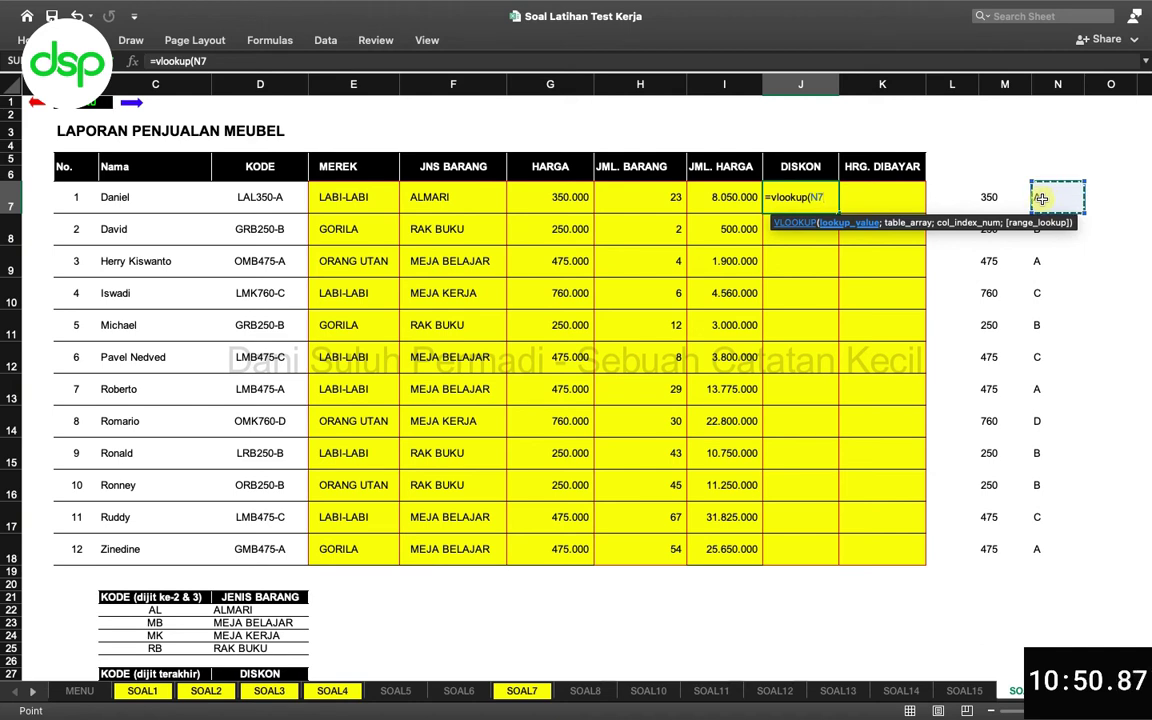
type(";")
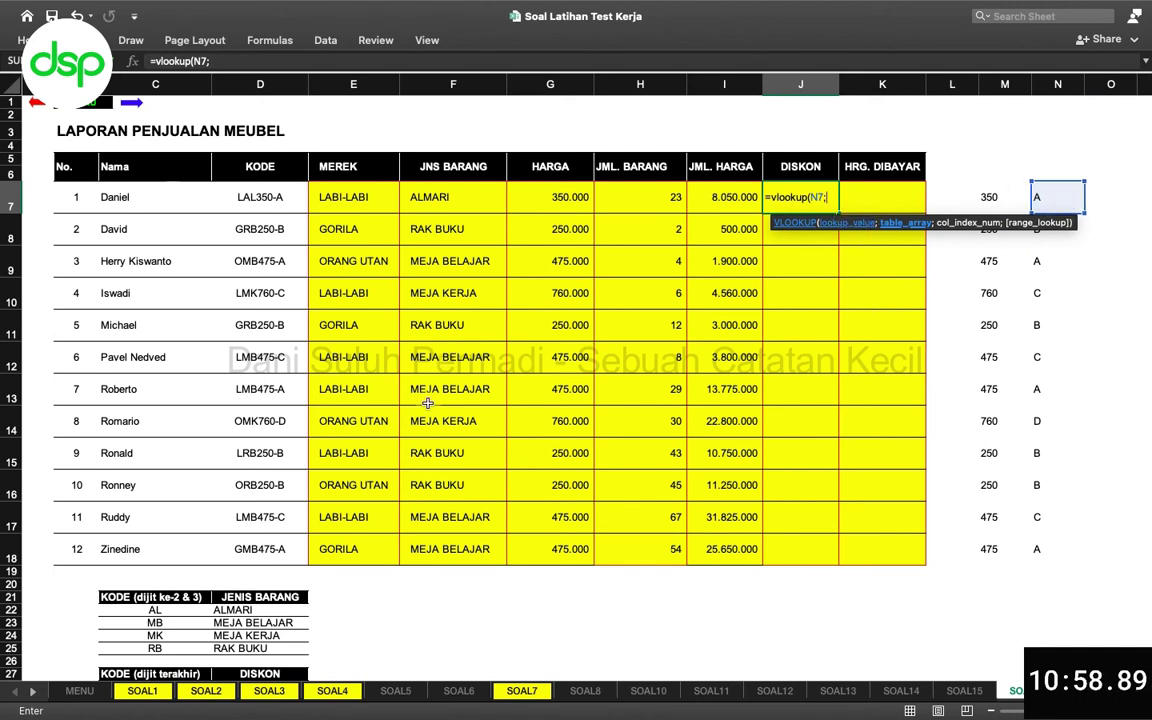
type("tab")
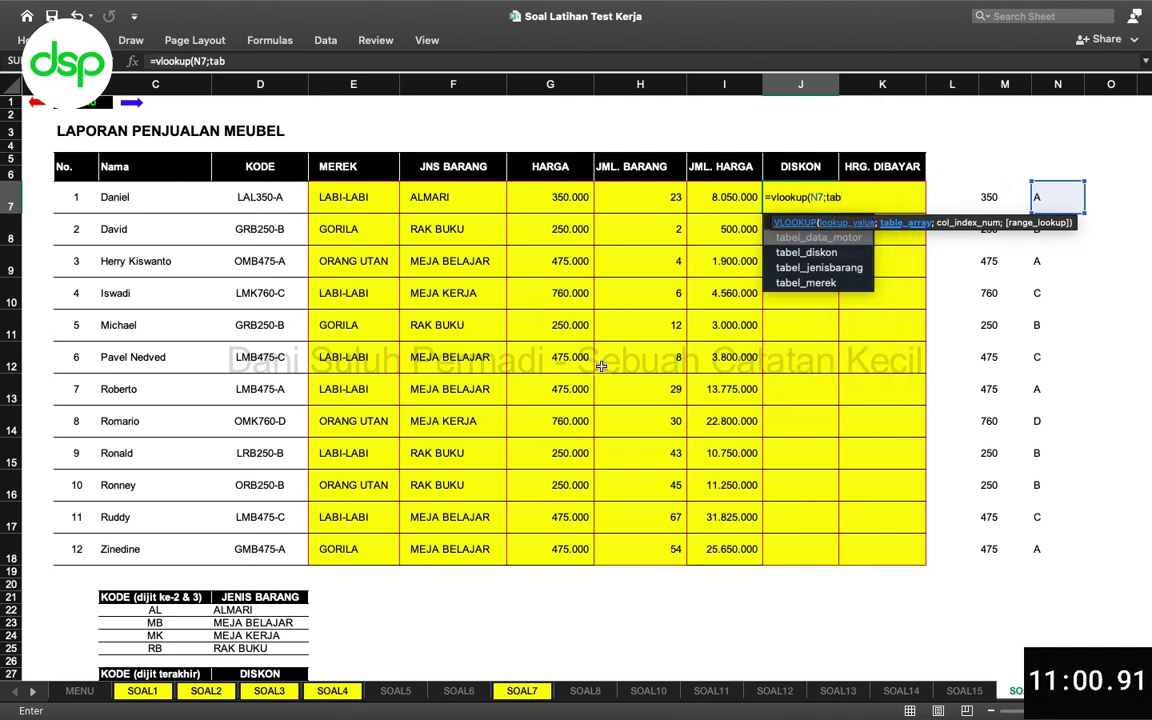
double_click(810, 252)
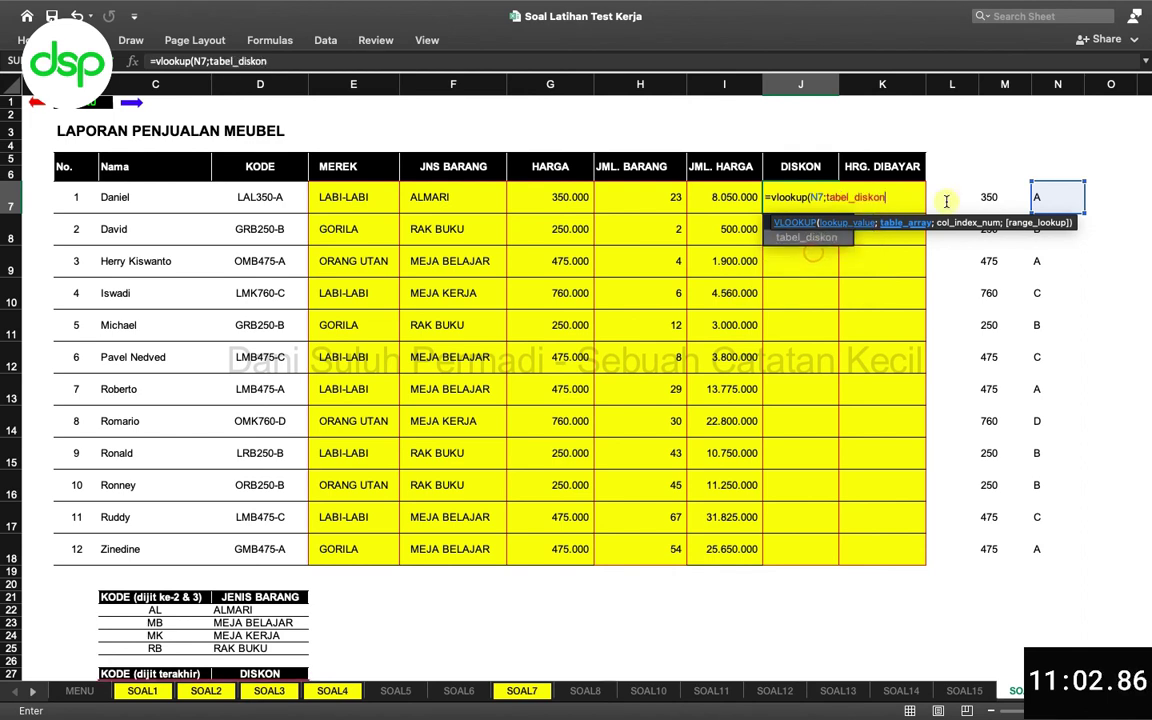
type(";")
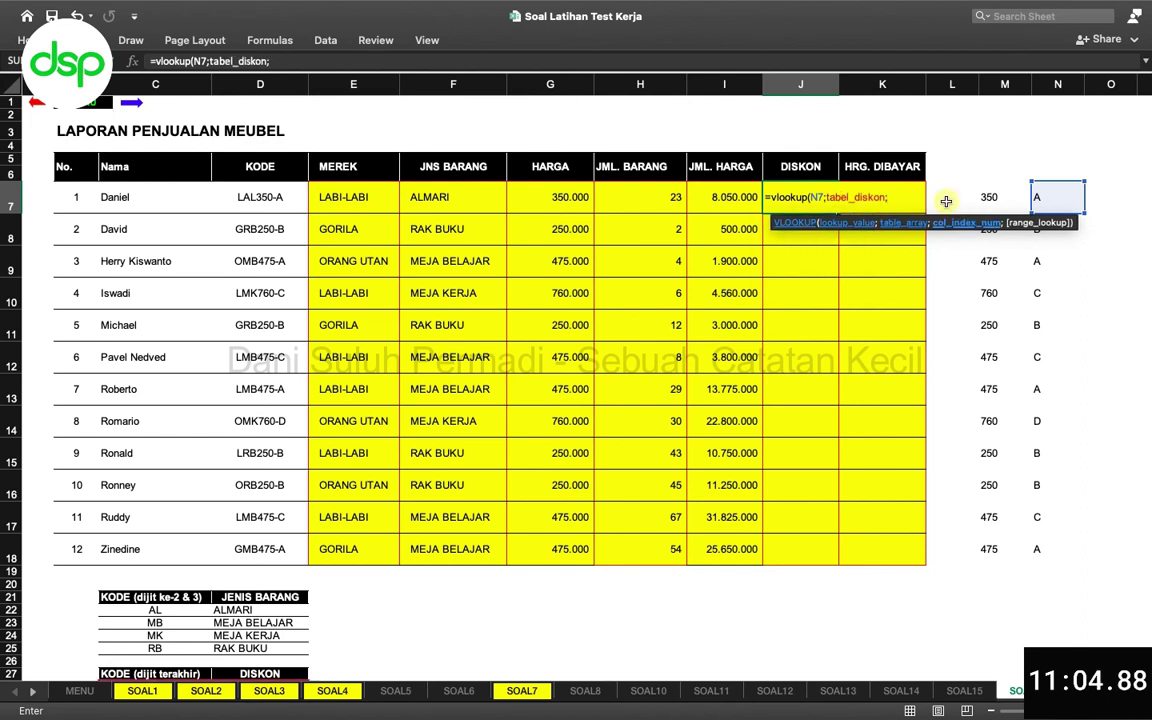
type("2")
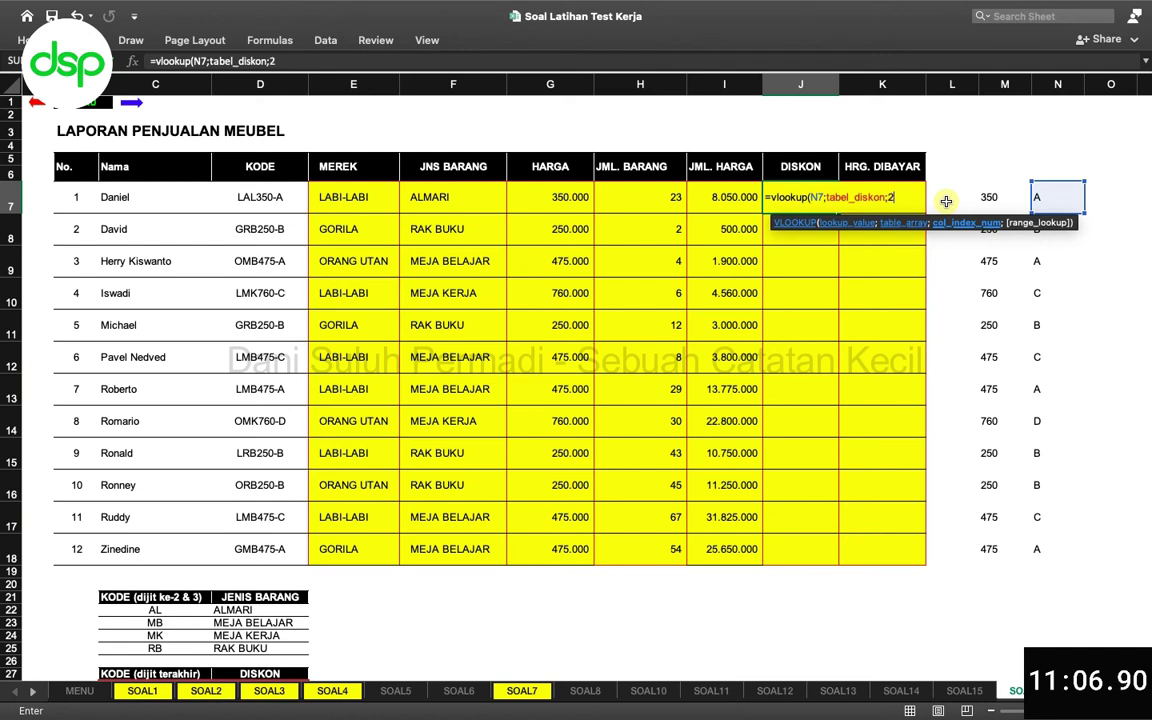
type(";FALSE")
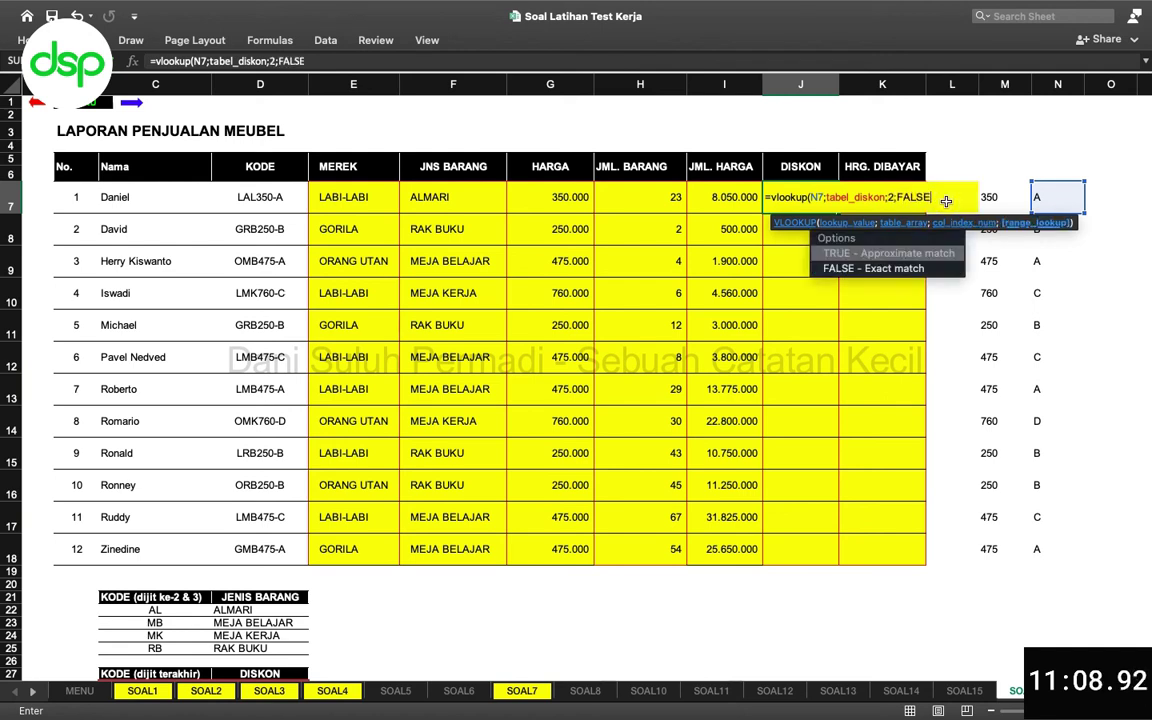
key("Return")
left_click(779, 197)
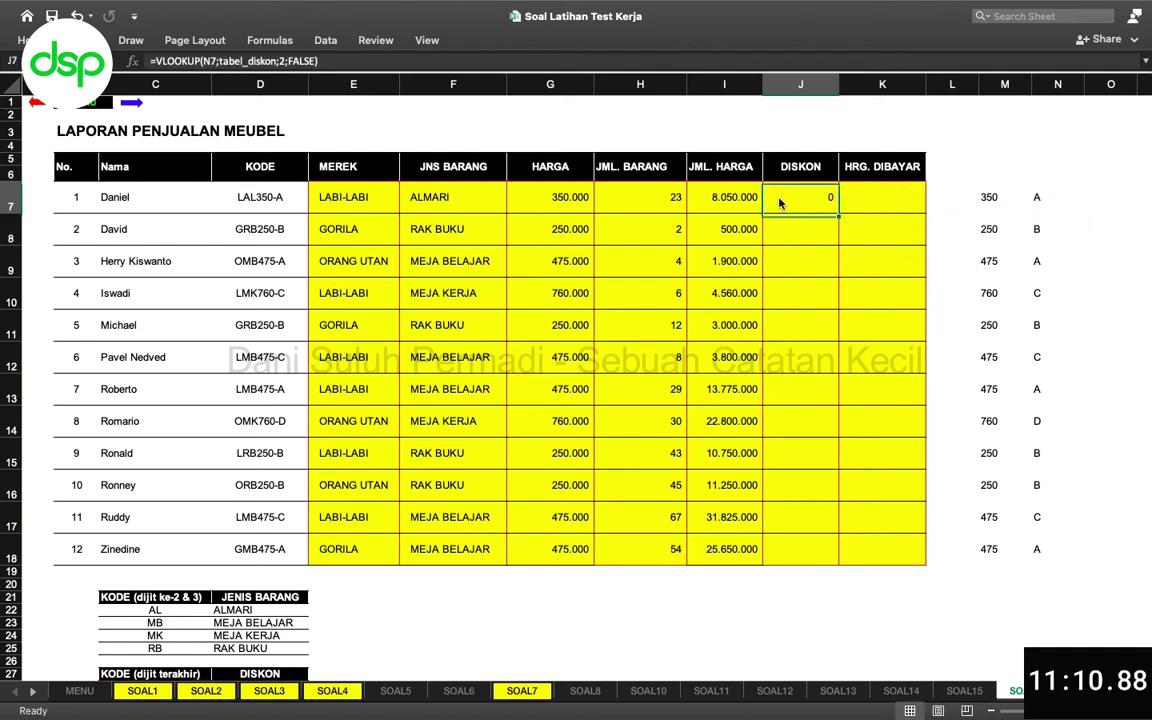
double_click(840, 213)
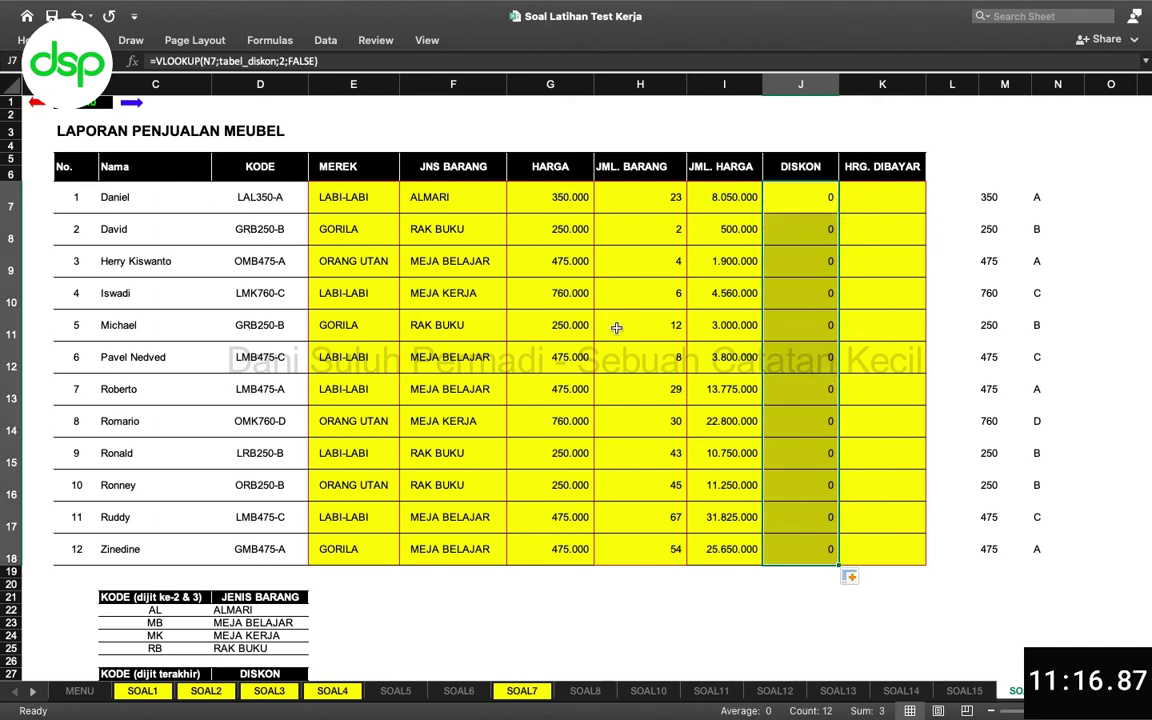
Step: Try to show the DISKON values in J7 to J18 as decimal numbers with two decimal places
left_click(30, 40)
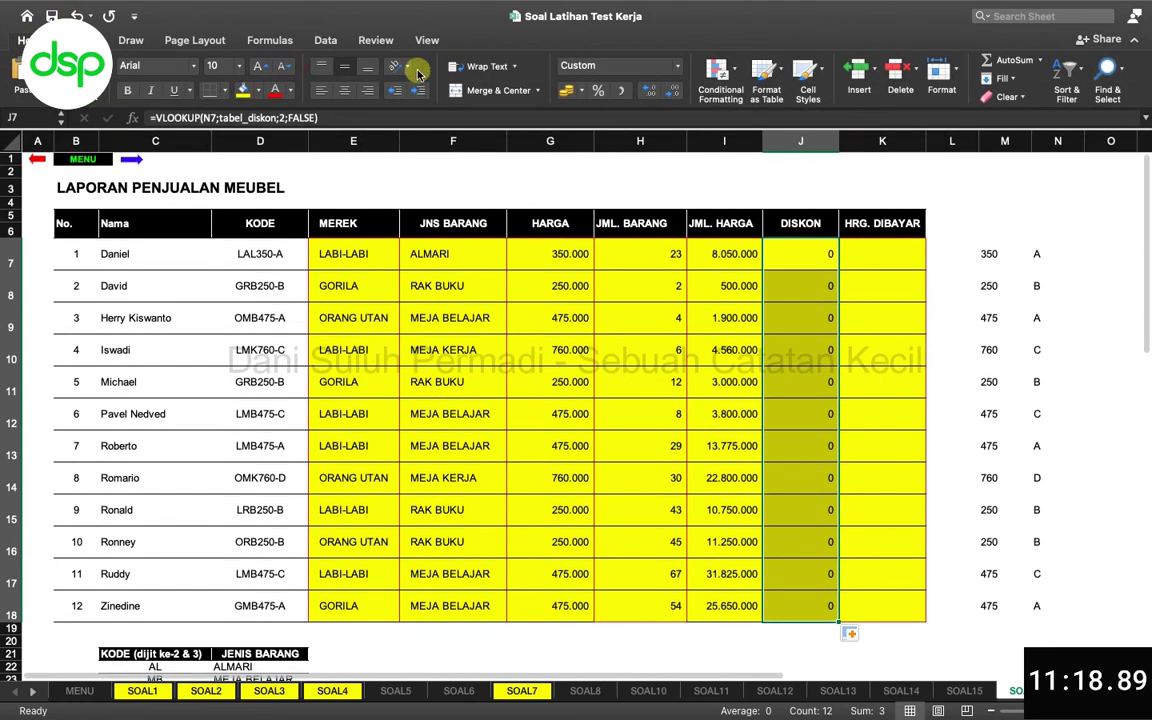
left_click(645, 95)
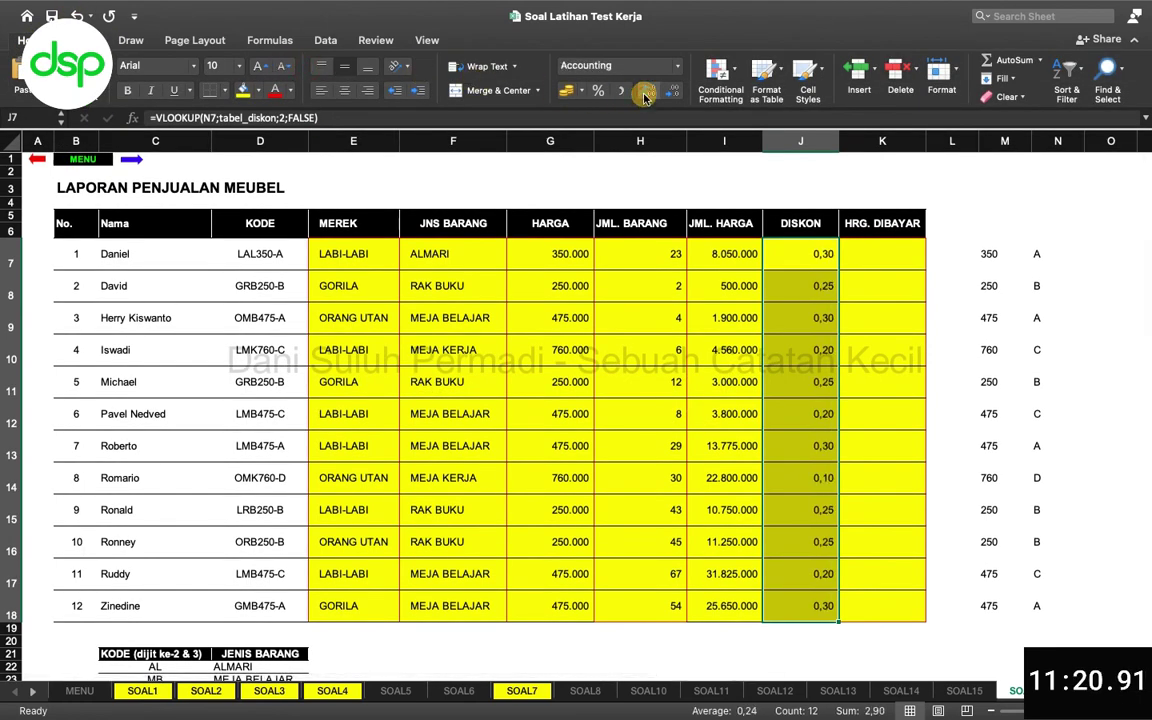
left_click(673, 90)
left_click(673, 90)
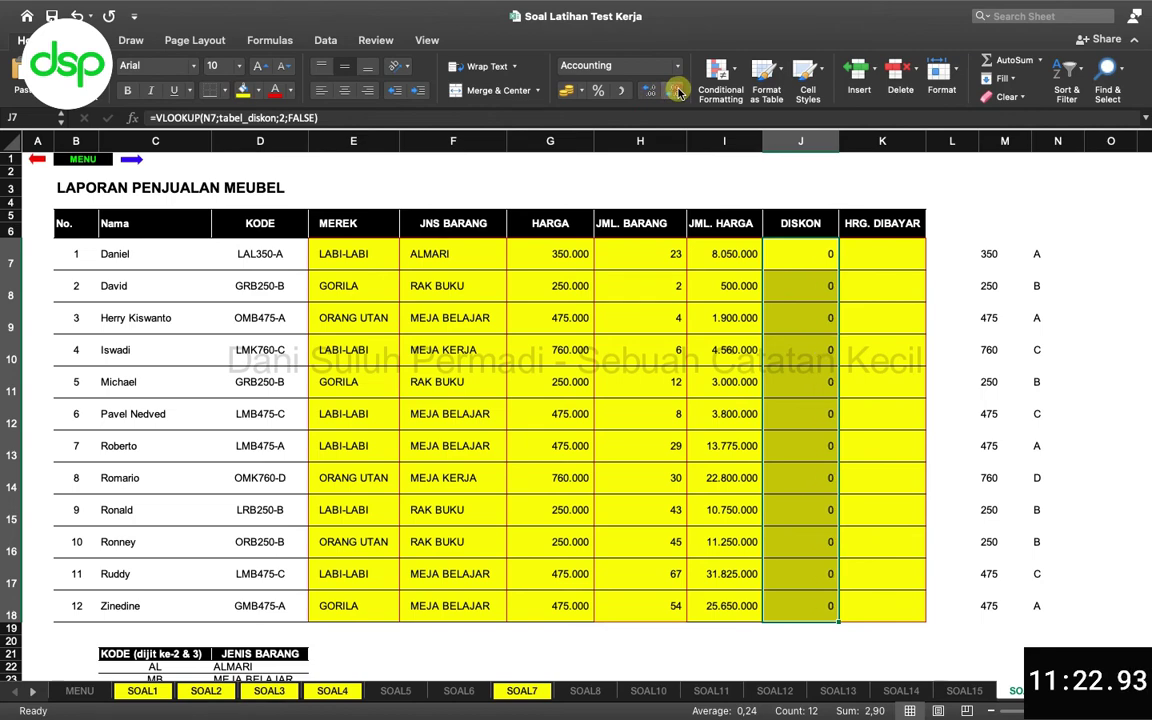
scroll(599, 262, "down", 5)
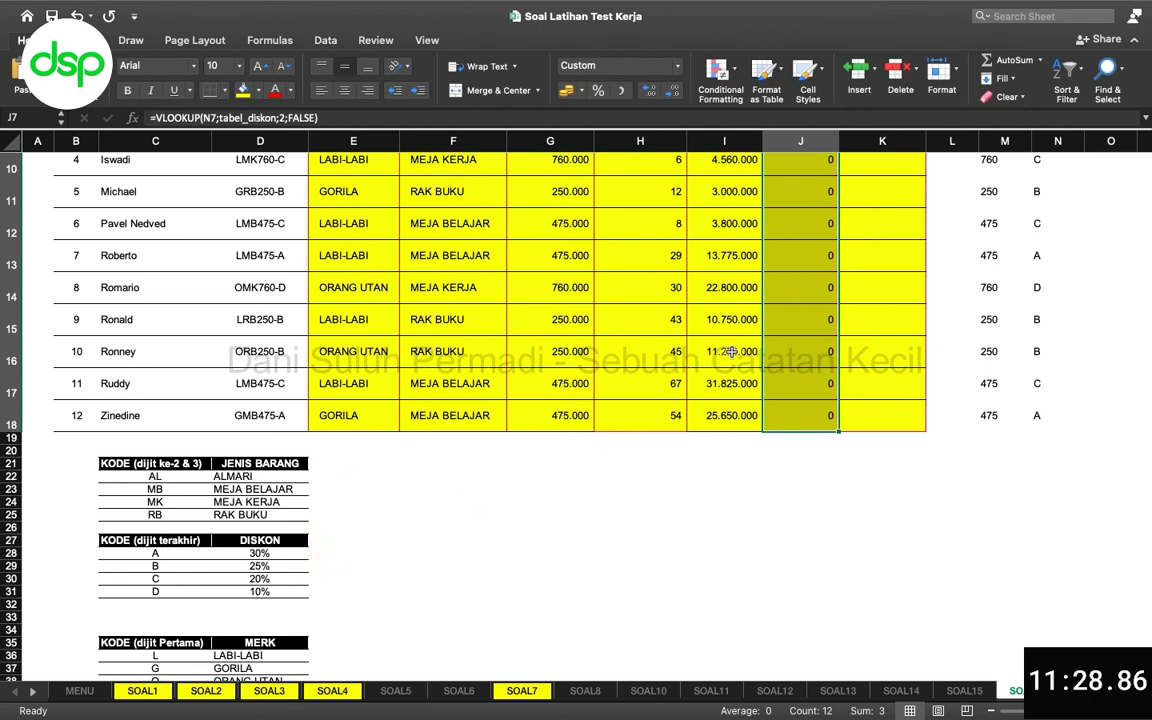
scroll(660, 300, "up", 5)
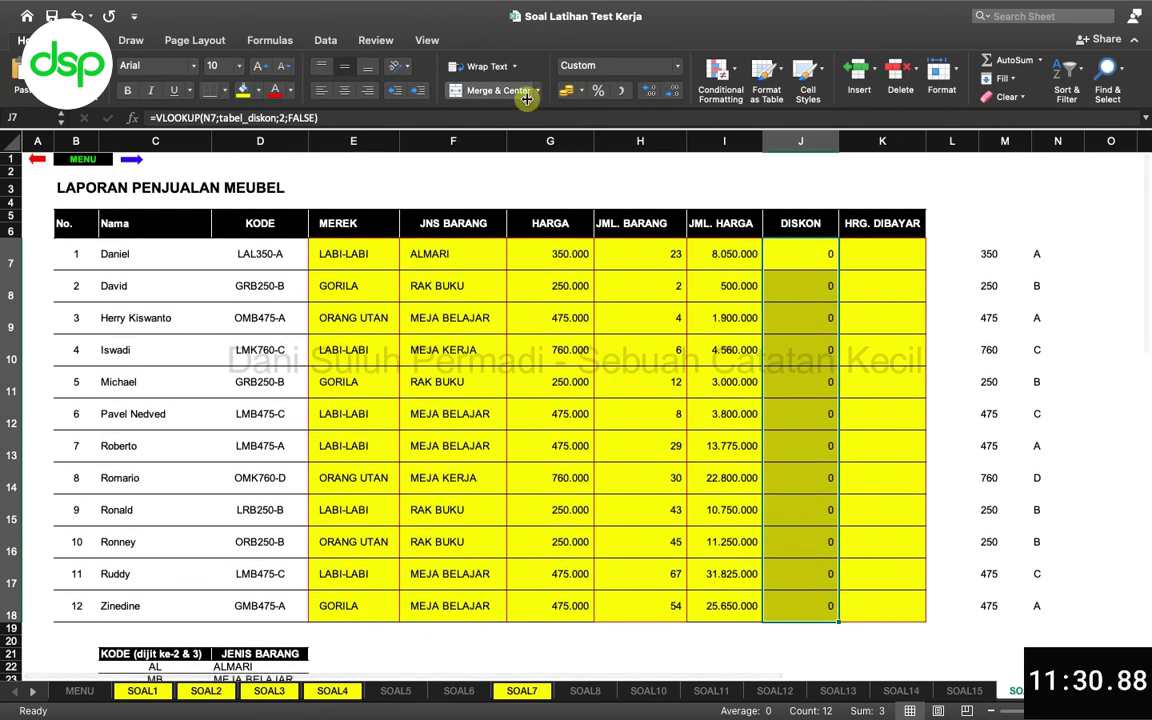
left_click(652, 91)
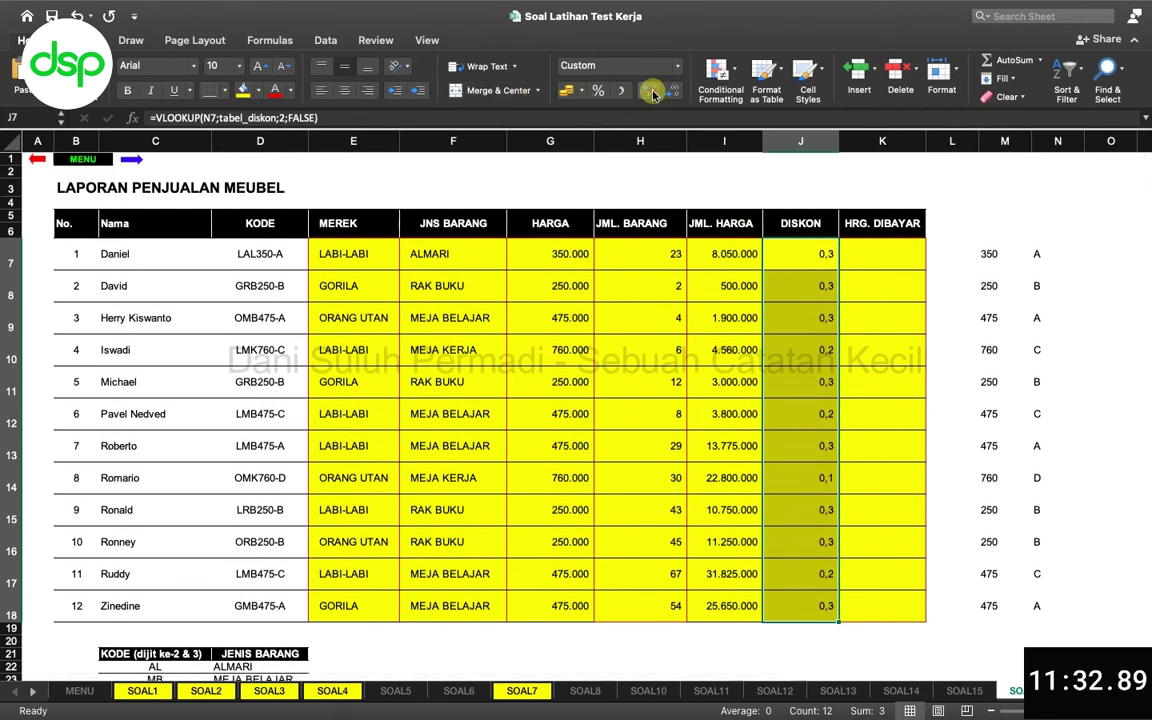
left_click(652, 91)
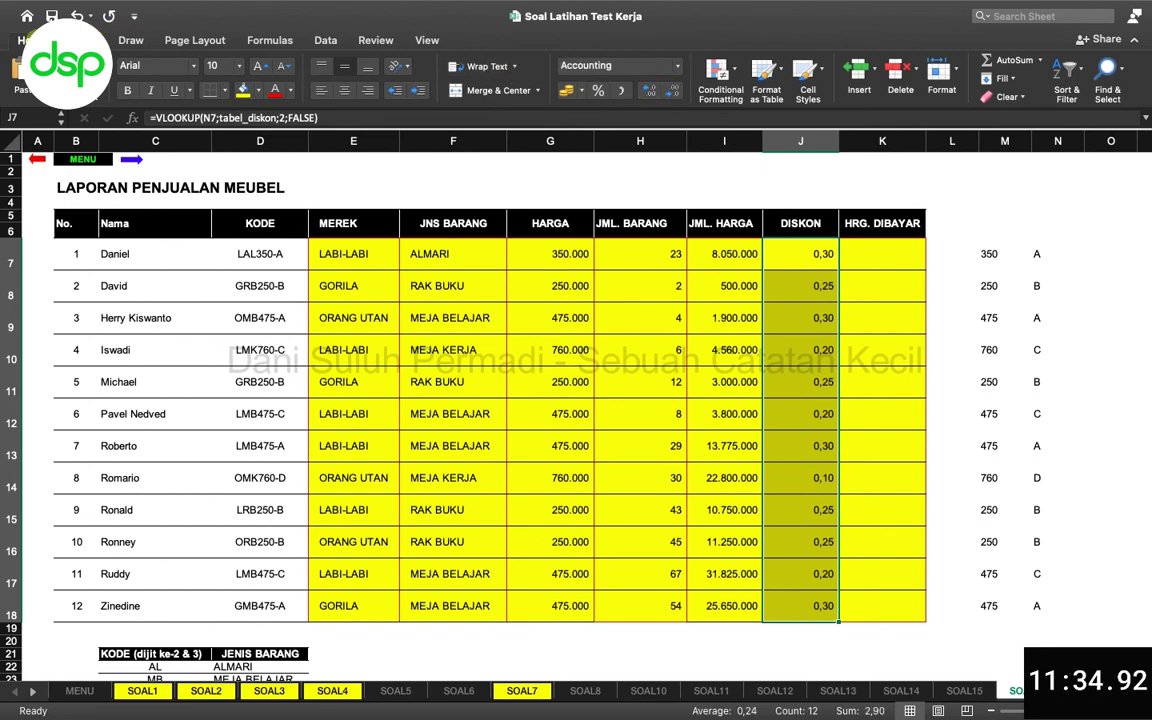
left_click(22, 39)
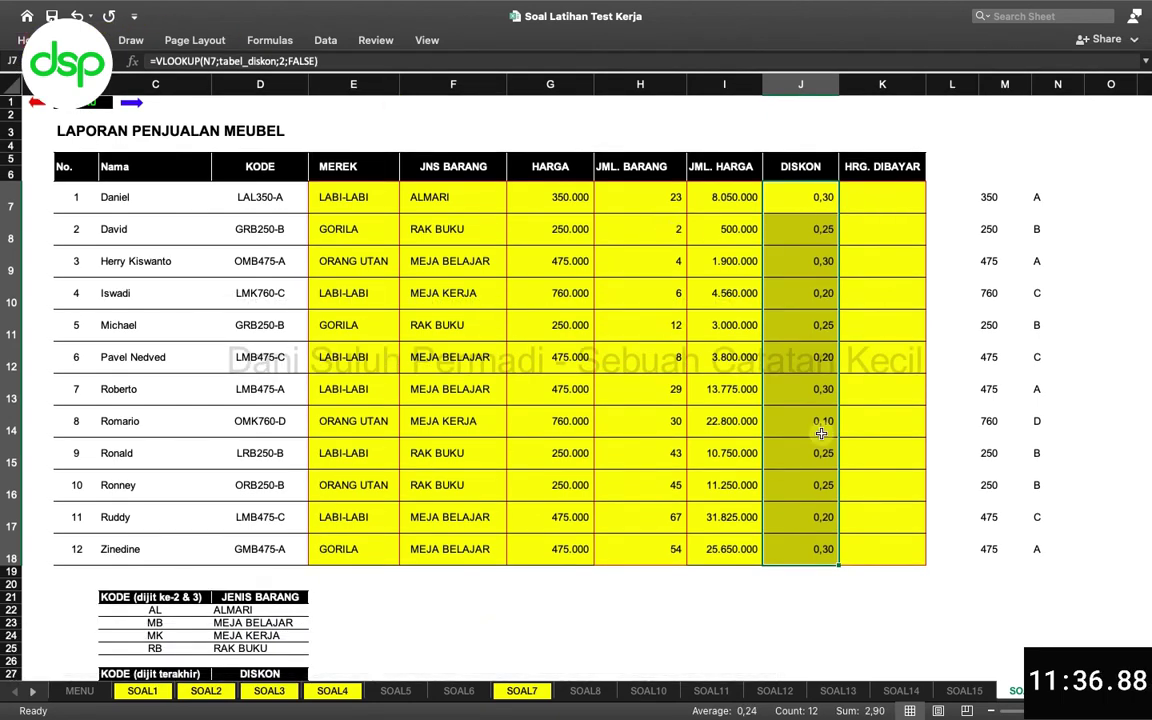
left_click(887, 455)
Step: Format the DISKON cells J7 to J18 as Percentage with 2 decimal places
left_click(818, 197)
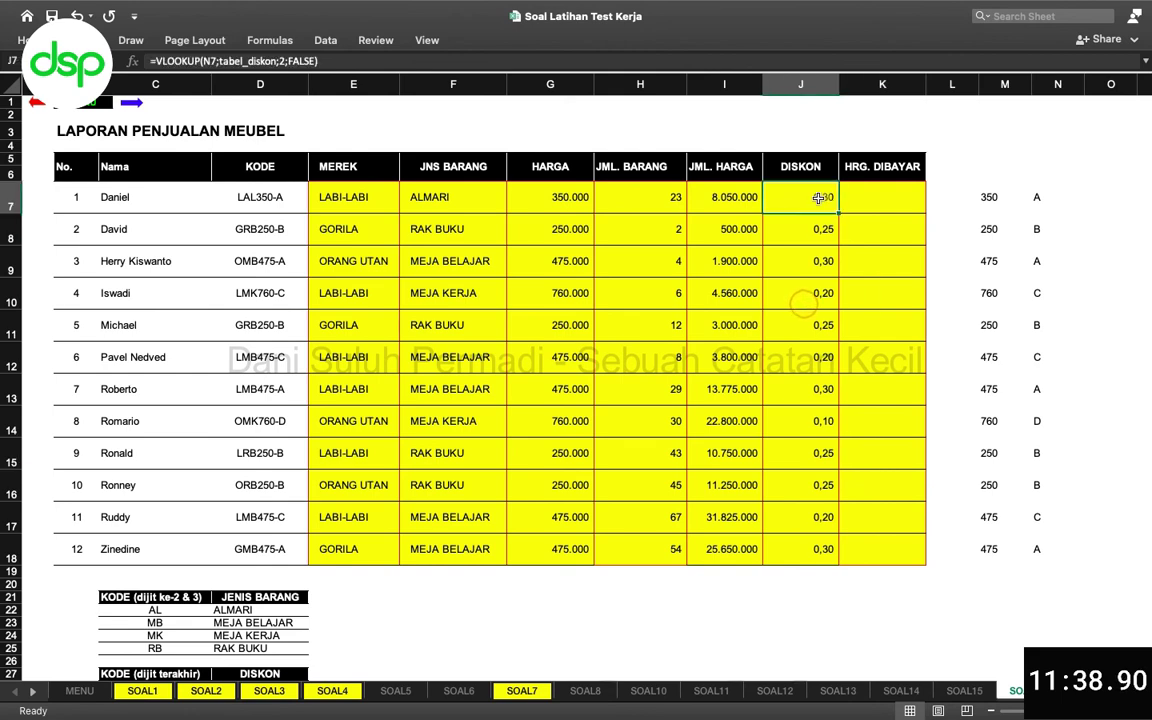
left_click_drag(818, 197, 805, 555)
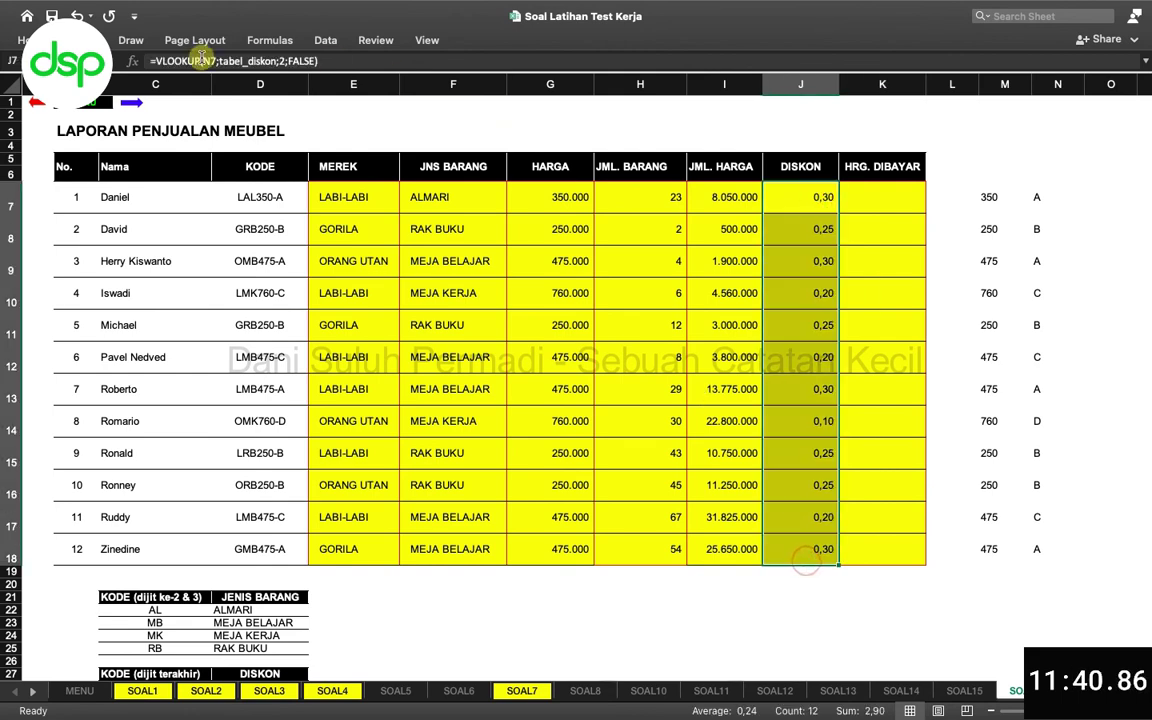
left_click(22, 40)
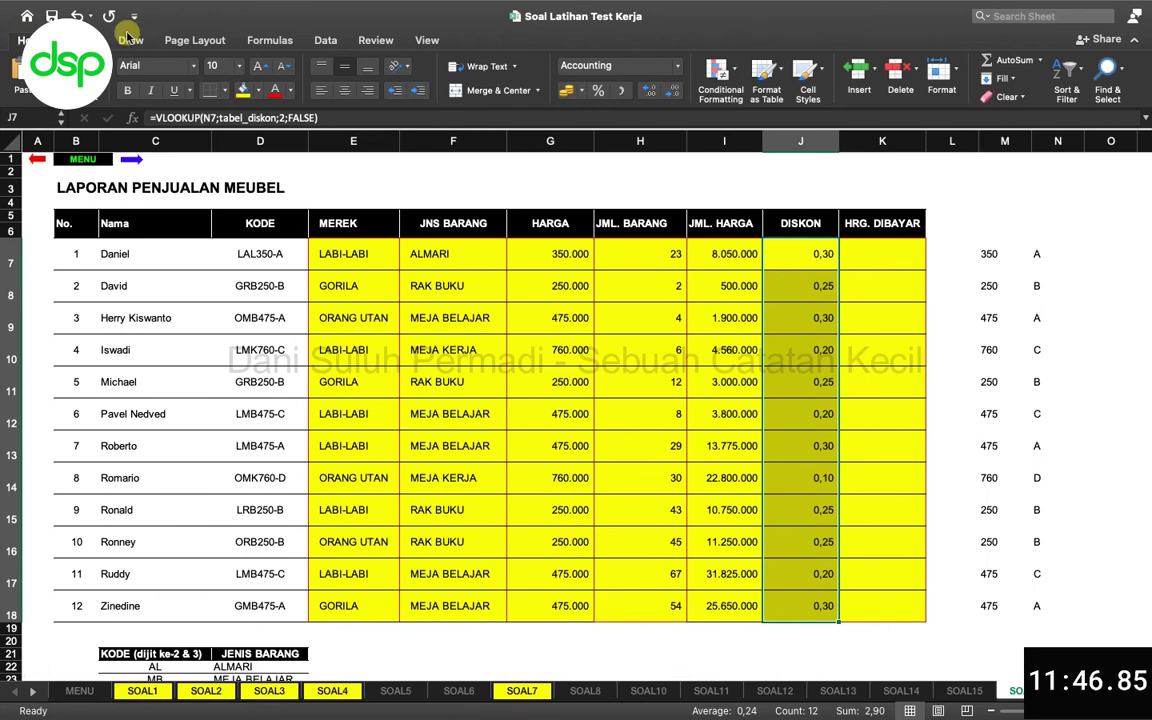
key("super+1")
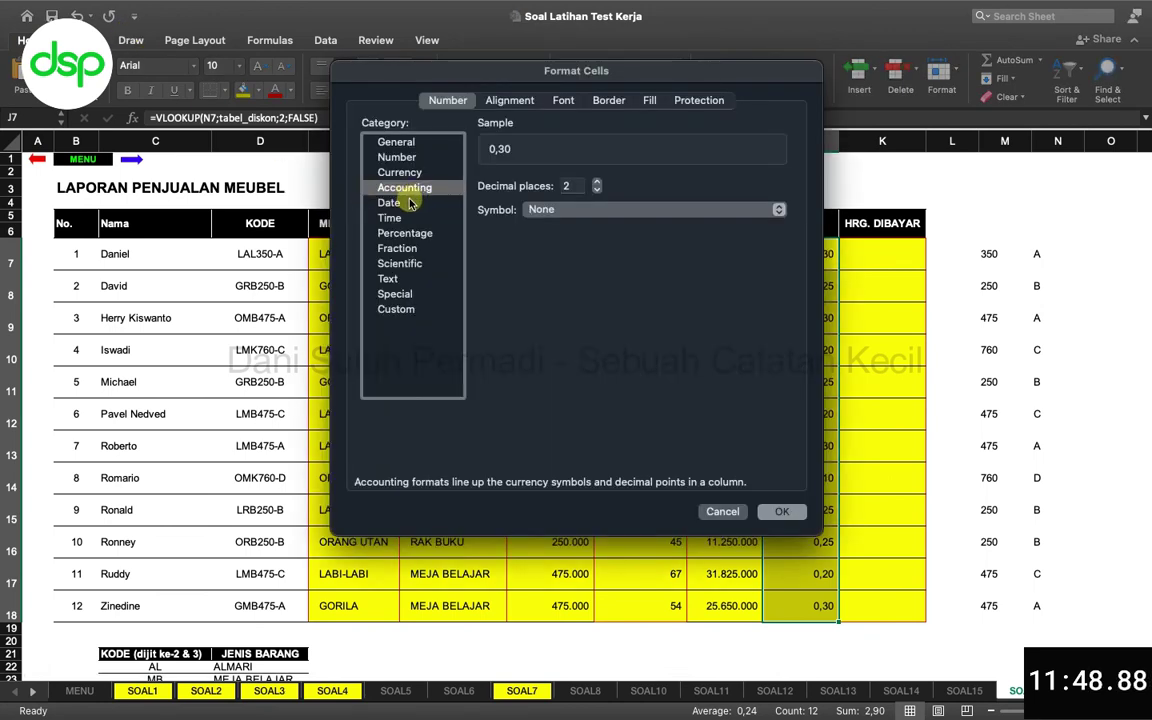
left_click(404, 233)
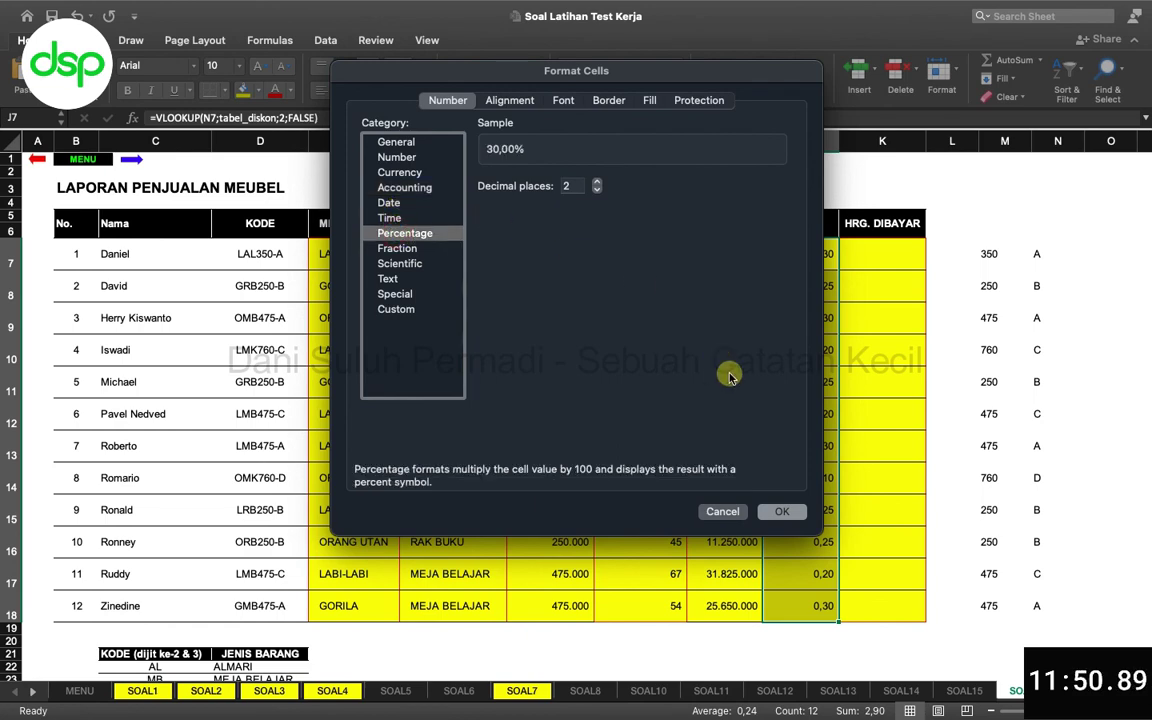
left_click(779, 510)
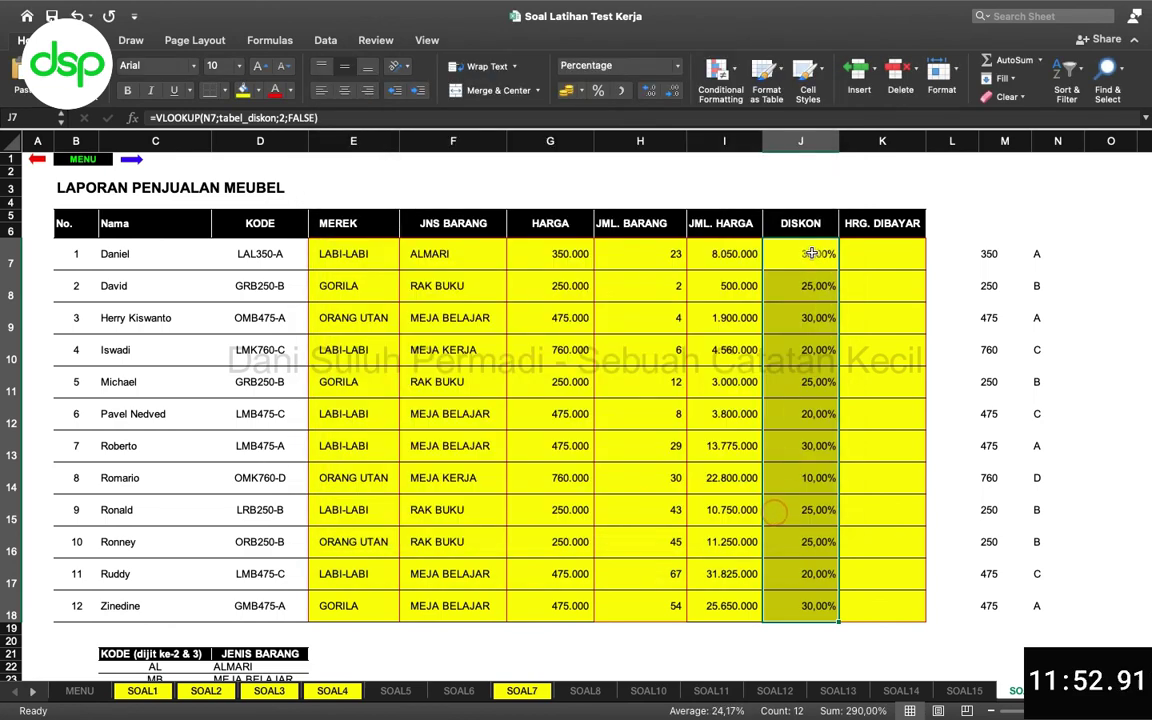
left_click(888, 309)
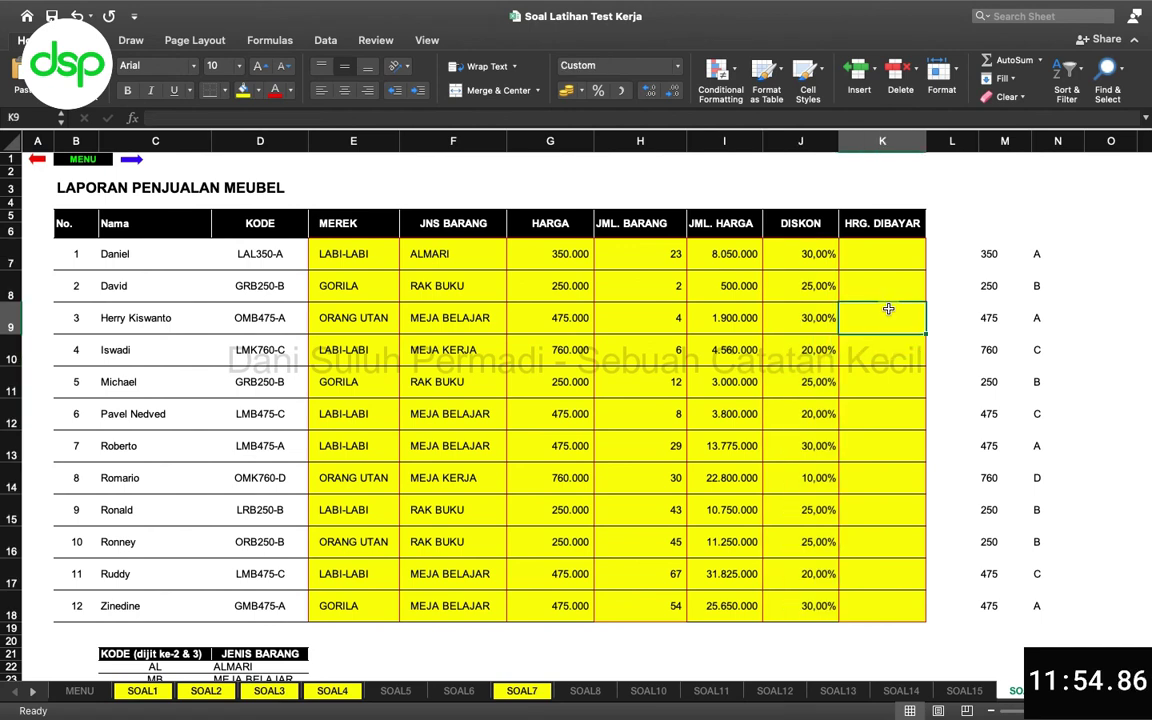
left_click(22, 40)
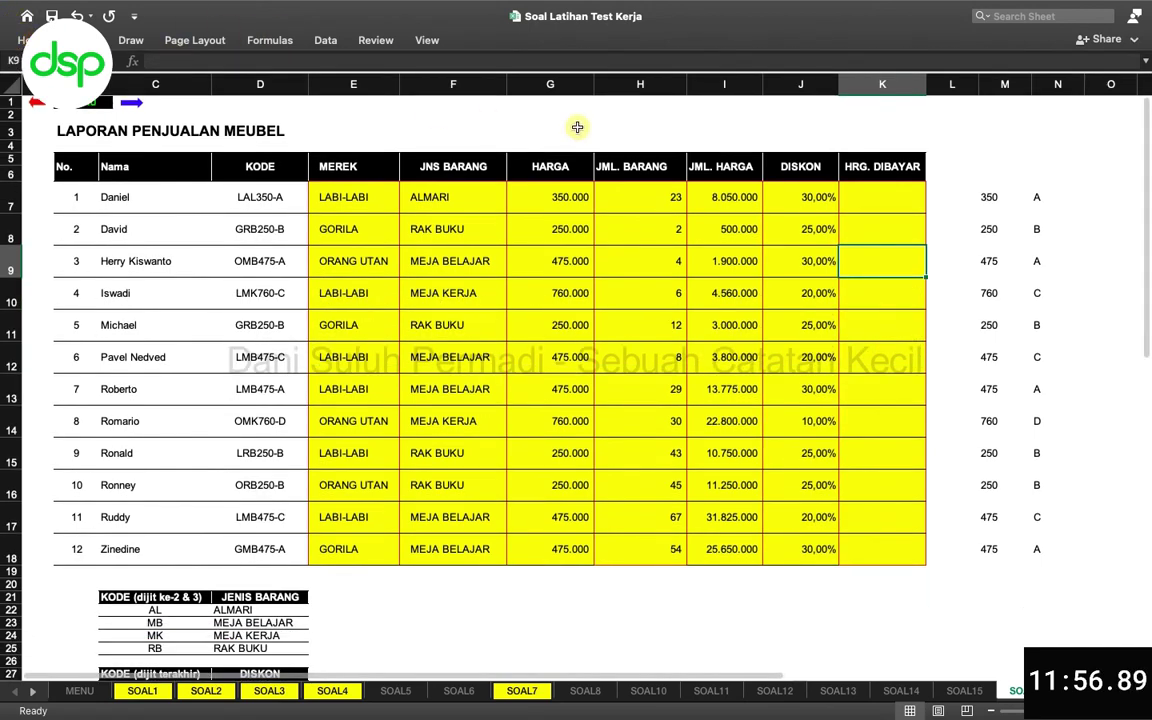
Step: Enter =I7-(I7*J7) in K7, the first HRG. DIBAYAR cell, and fill the formula down to K18
left_click(869, 206)
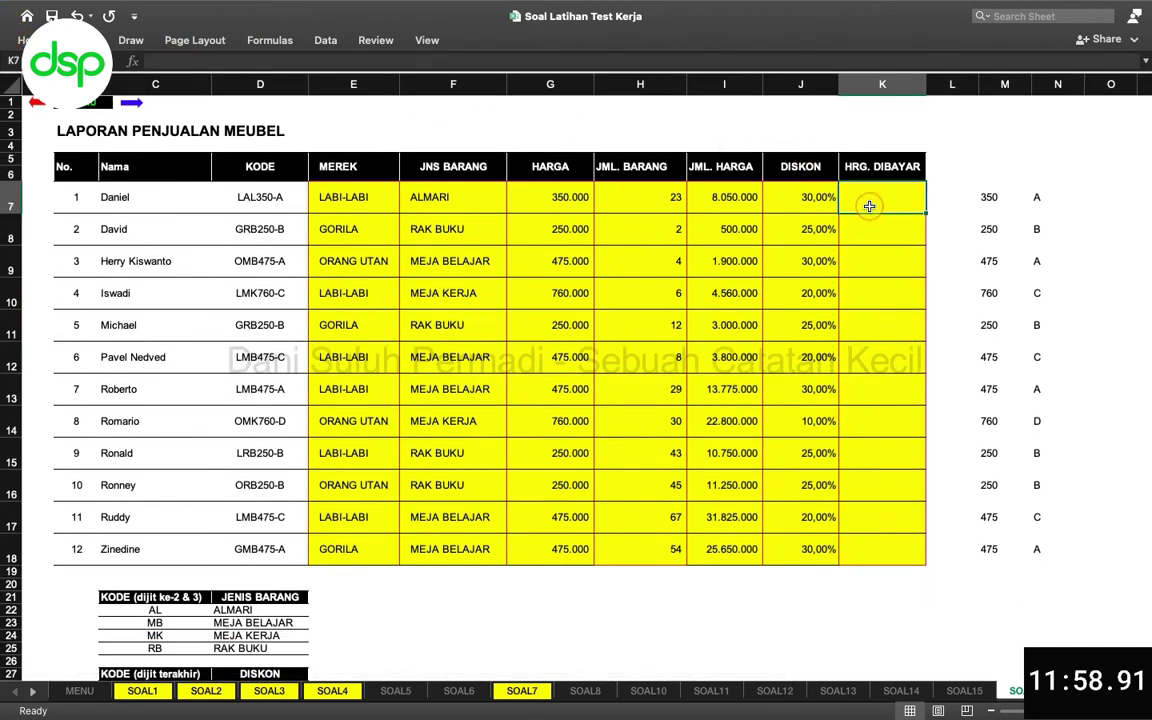
type("=")
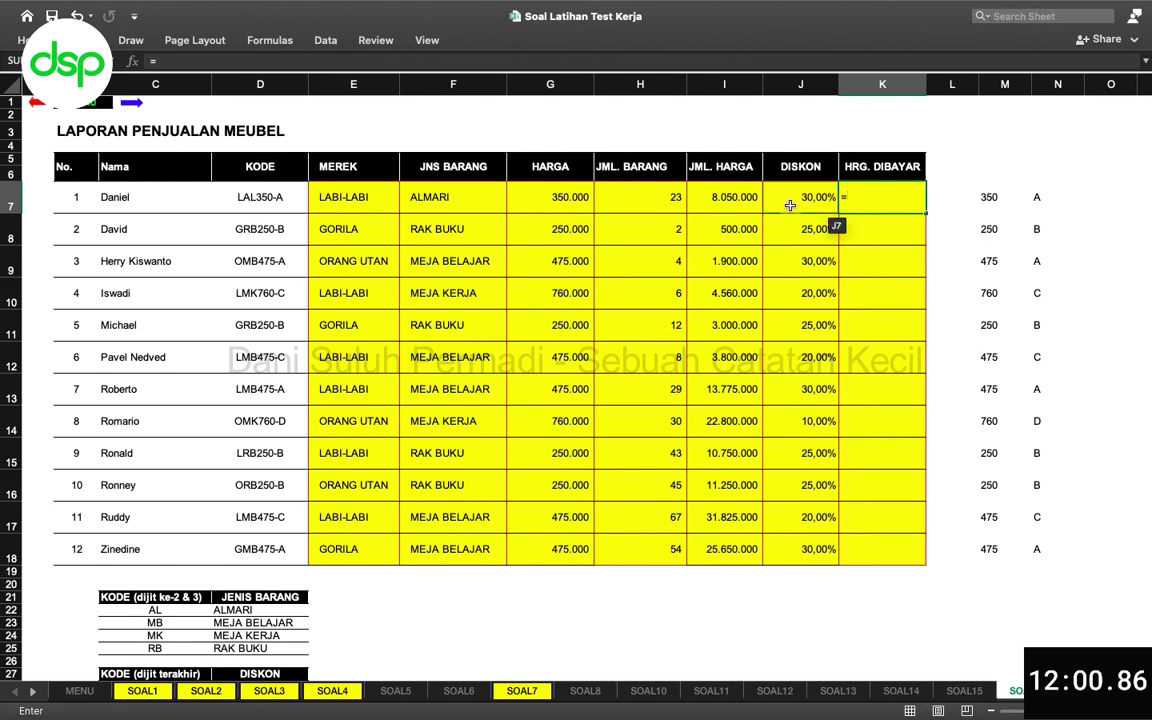
left_click(747, 201)
type("-")
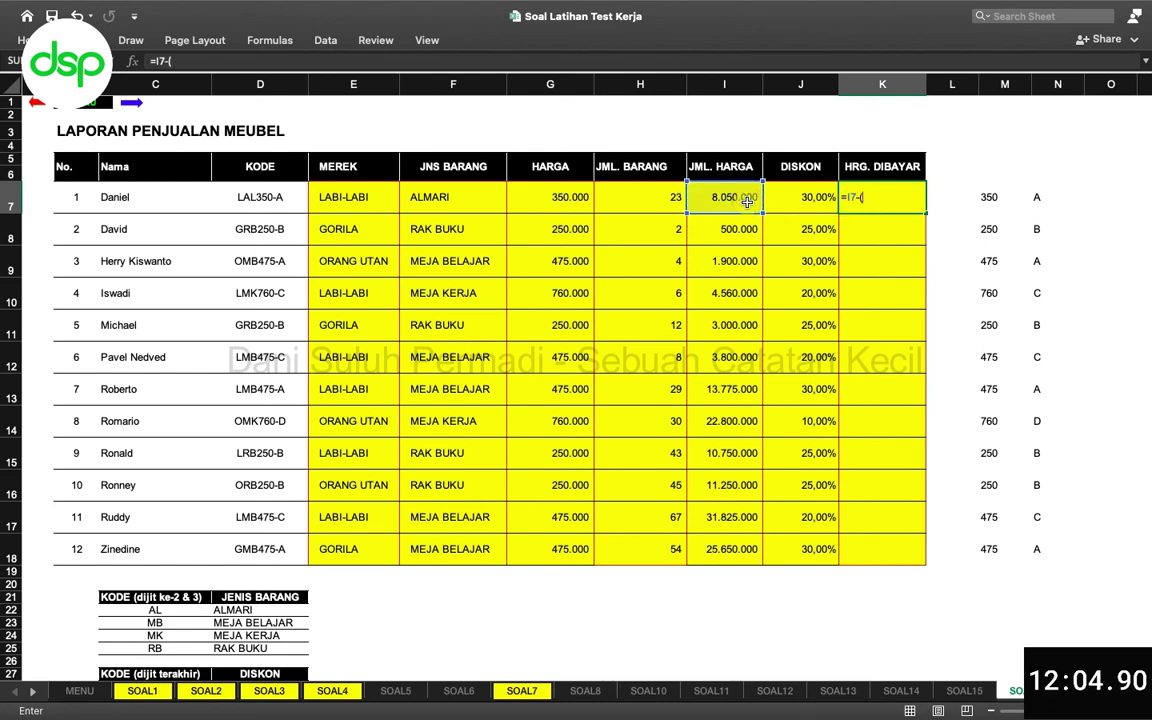
type("(")
left_click(747, 199)
type("*")
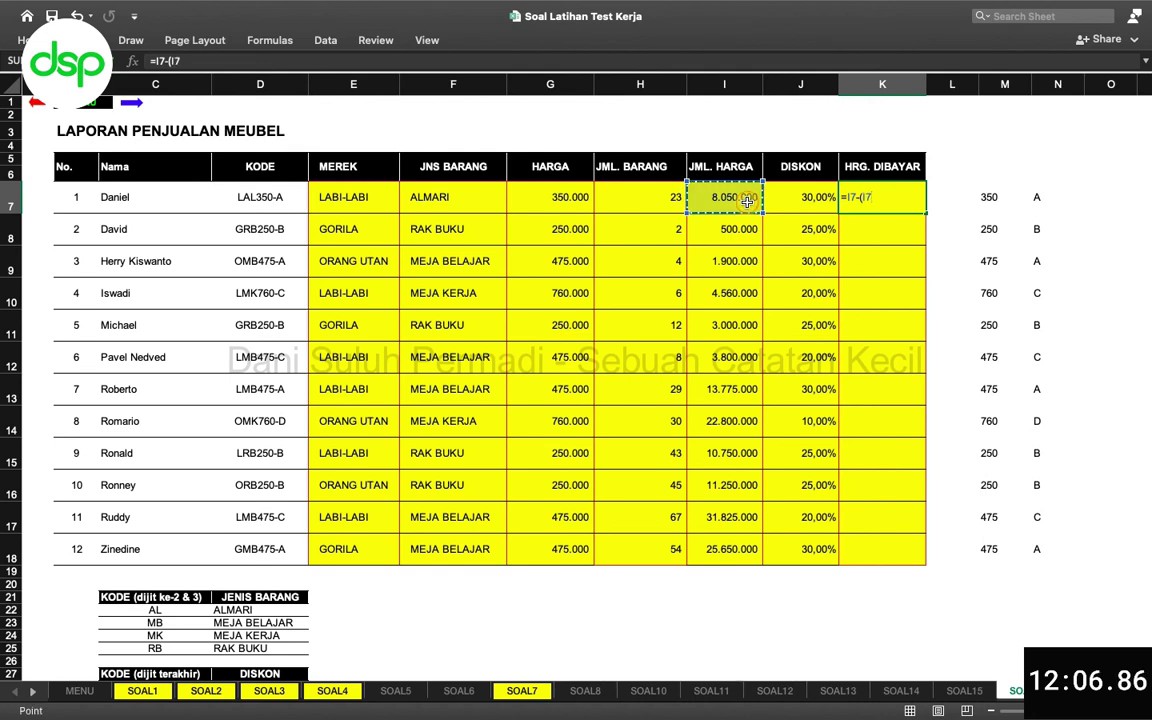
left_click(781, 196)
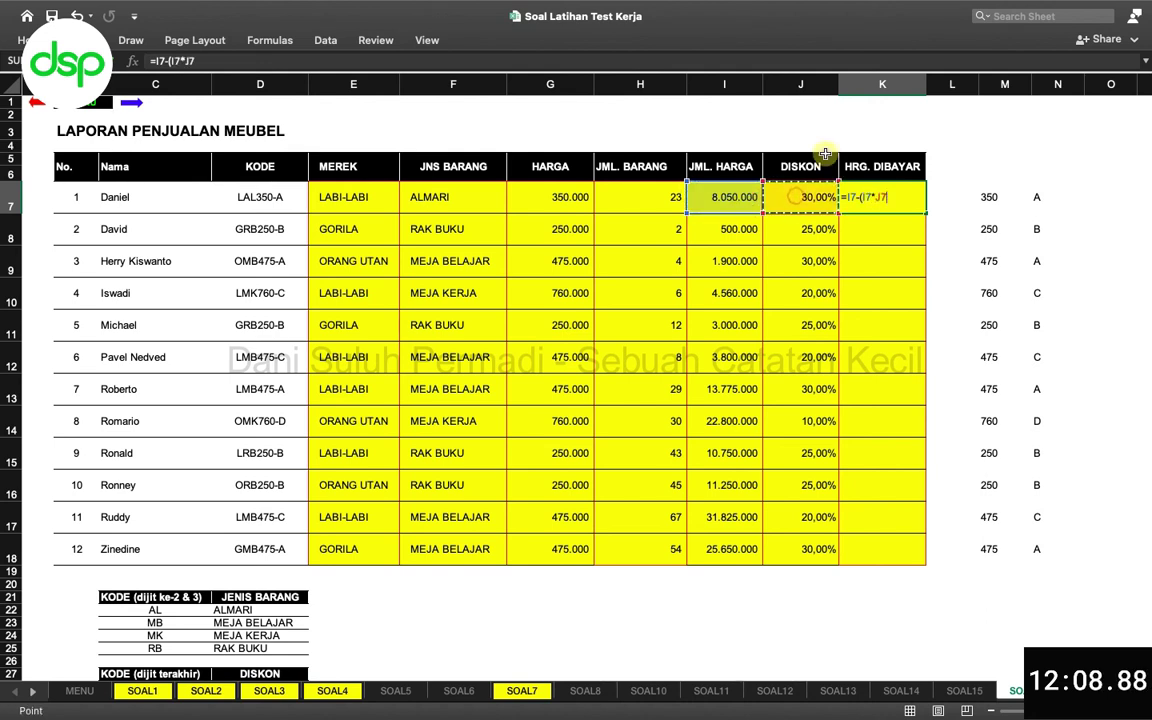
type(")")
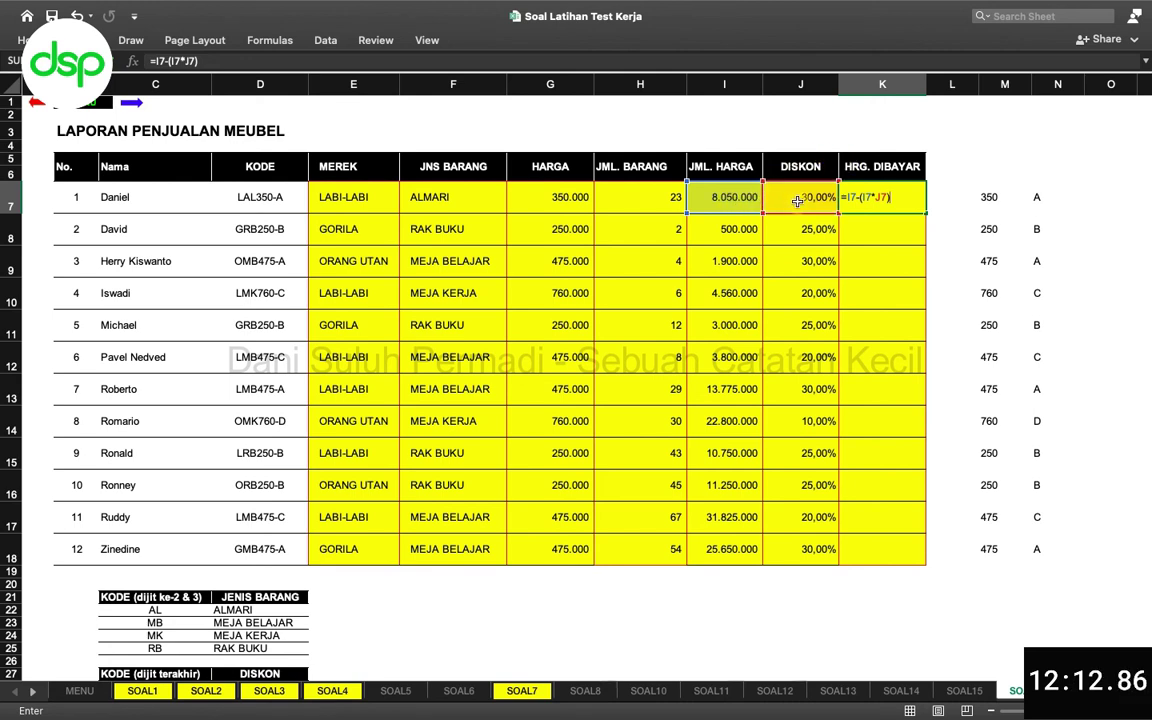
left_click(889, 206)
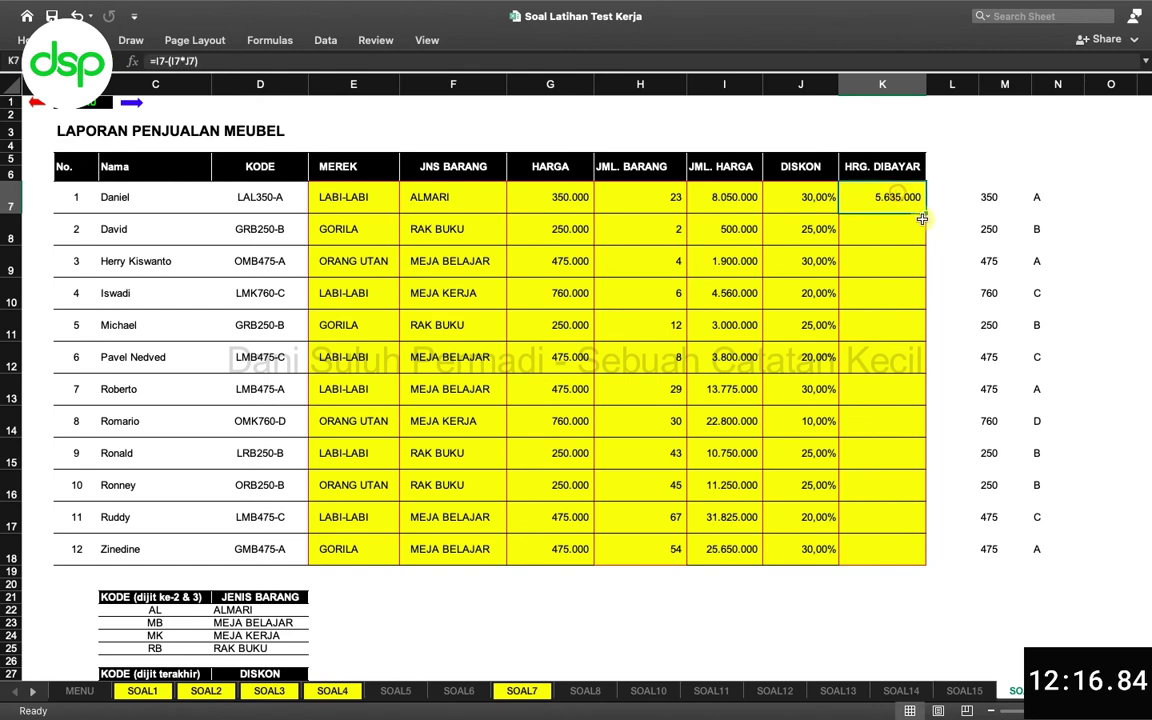
double_click(925, 214)
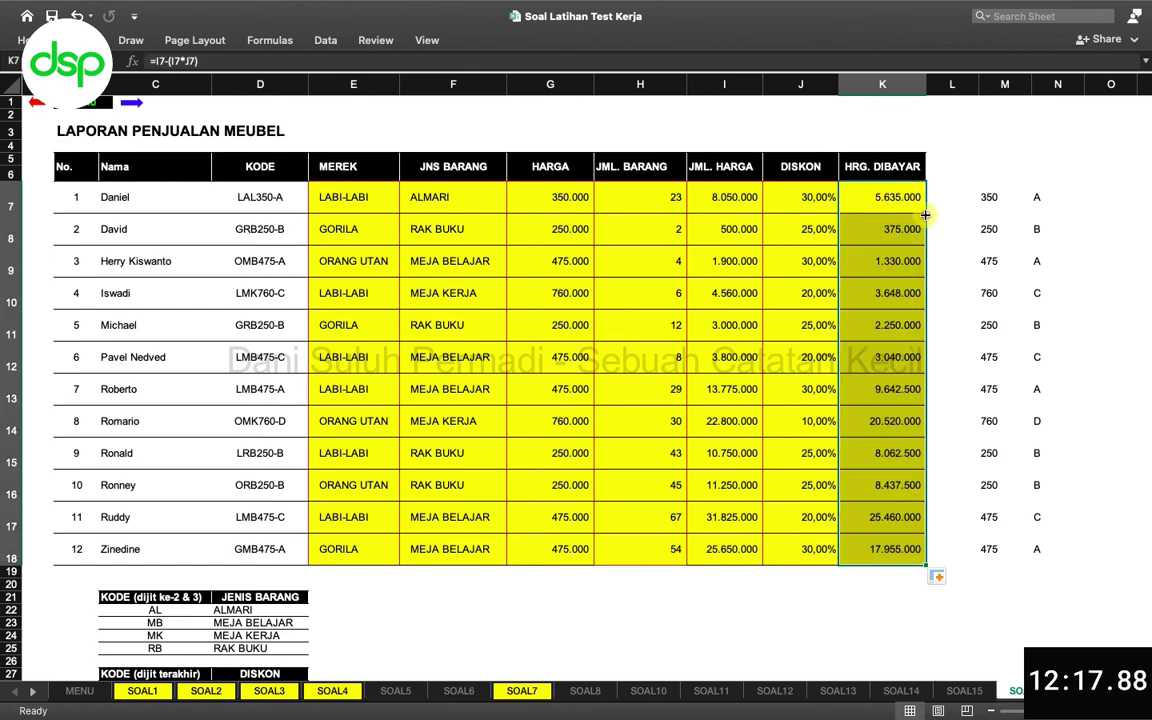
Step: Review the completed report with its lookup tables, and inspect the formulas in the first MEREK and DISKON cells, E7 and J7
left_click(820, 328)
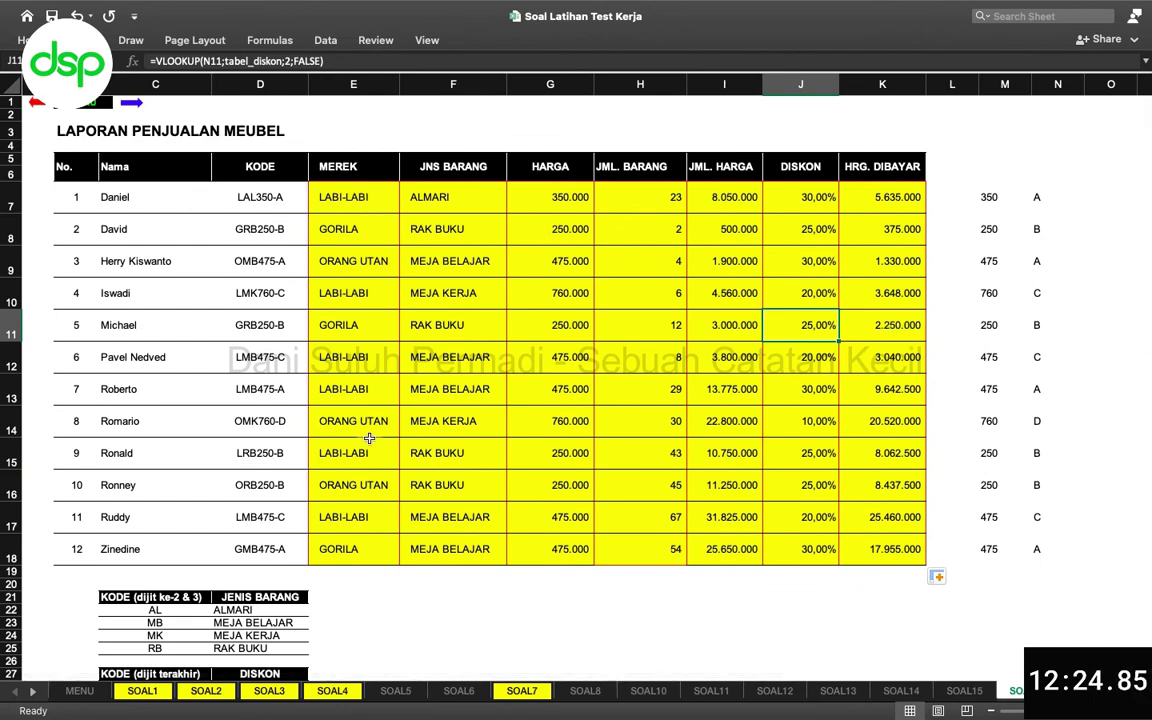
scroll(353, 314, "down", 5)
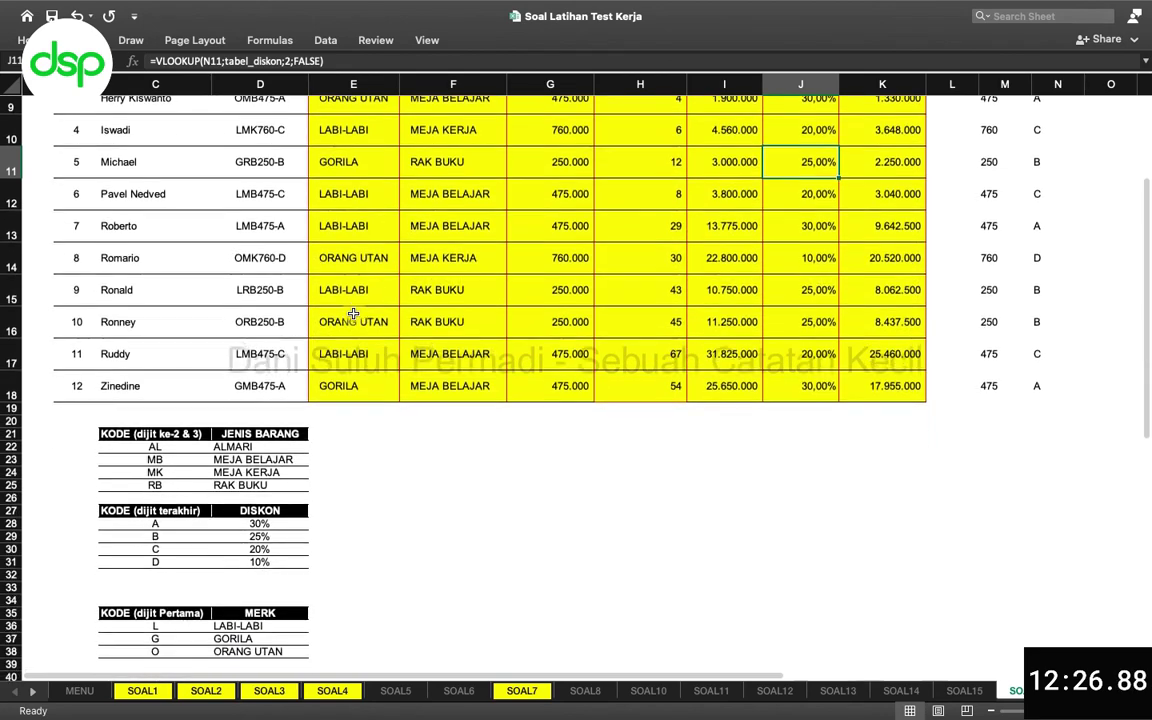
scroll(232, 508, "up", 5)
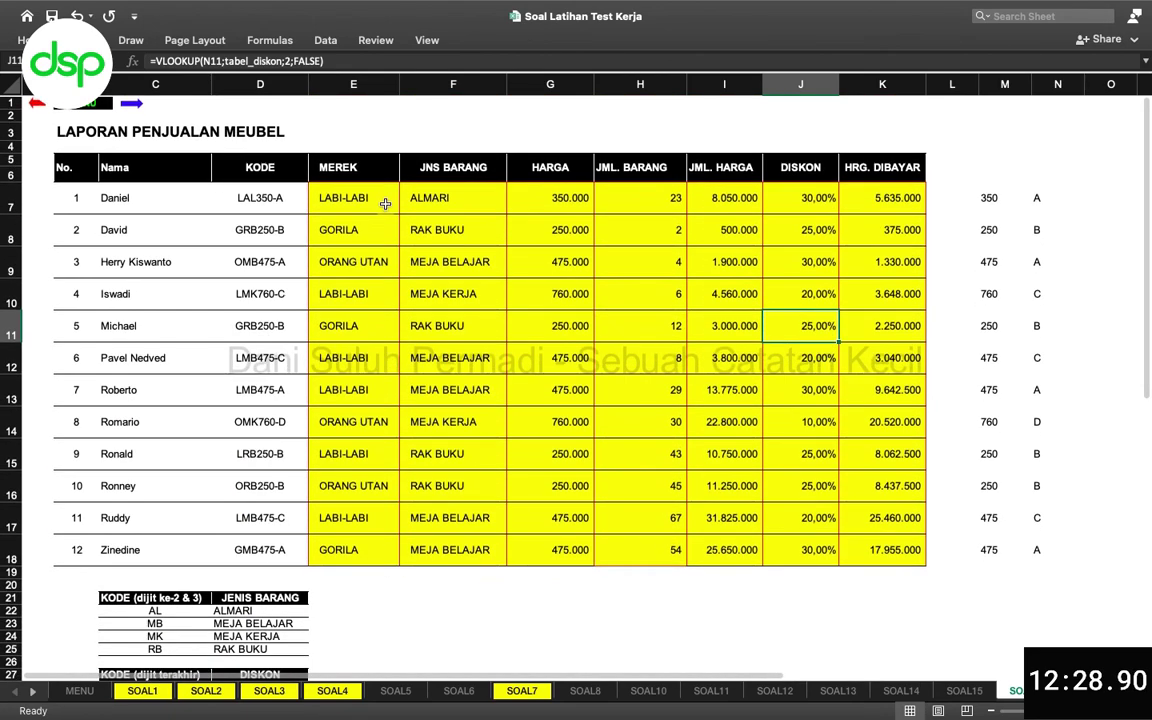
left_click(348, 198)
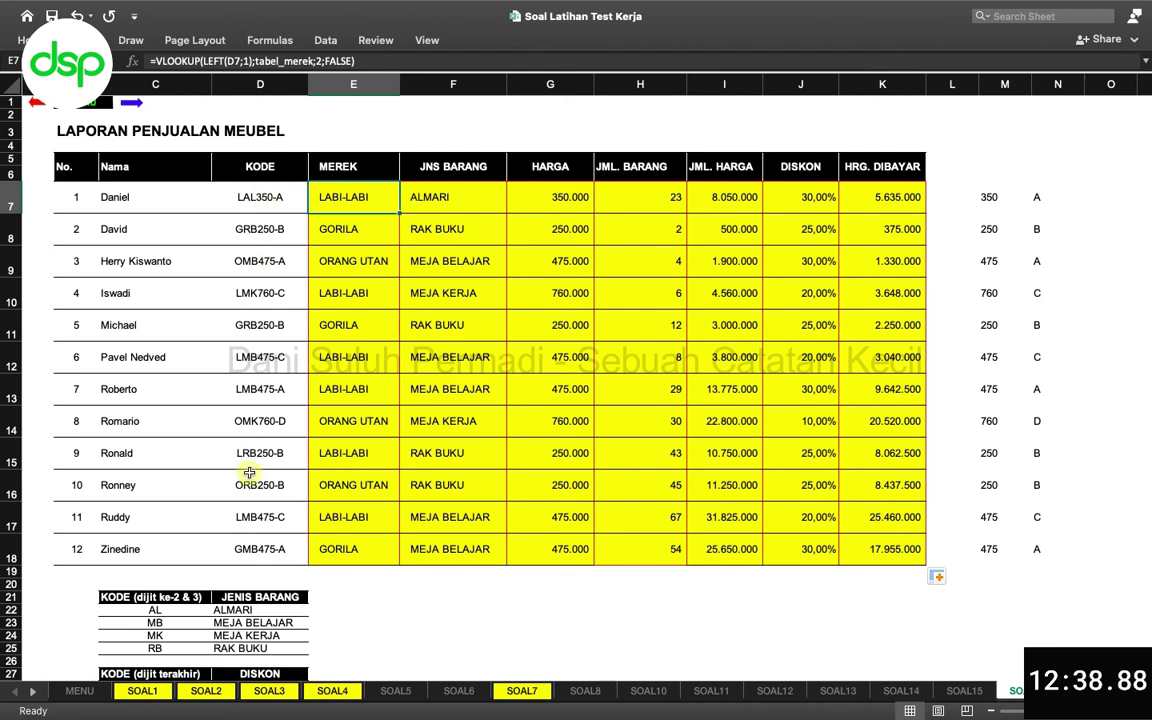
left_click(815, 196)
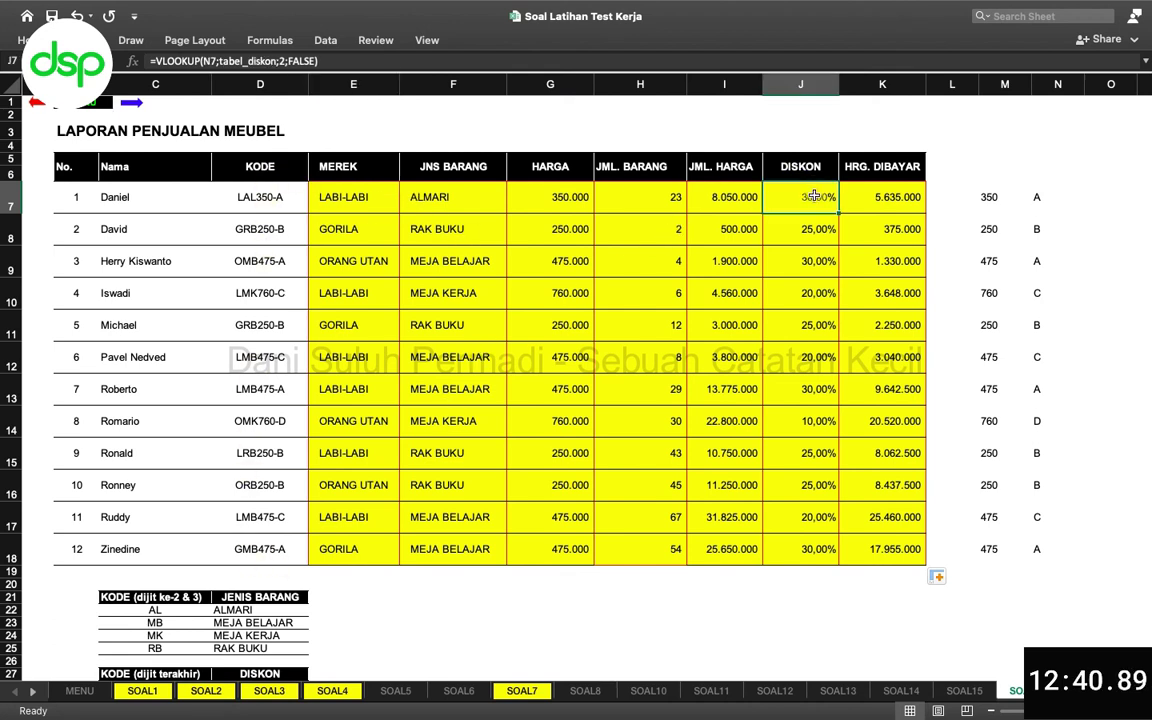